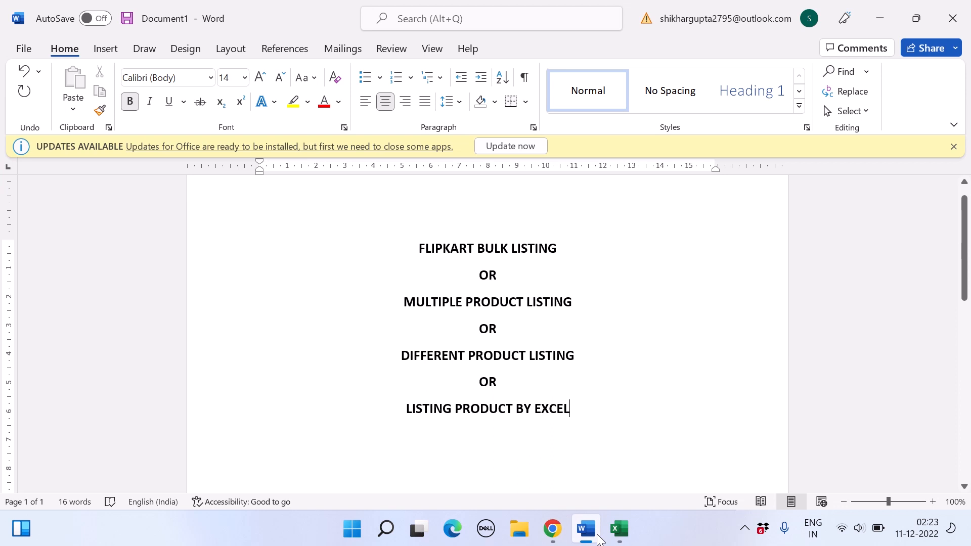
Step: Add the line "MULTIPLE PRODUCT IN ONE TIME" below the heading list, separated by a blank line
key("Return")
key("Return")
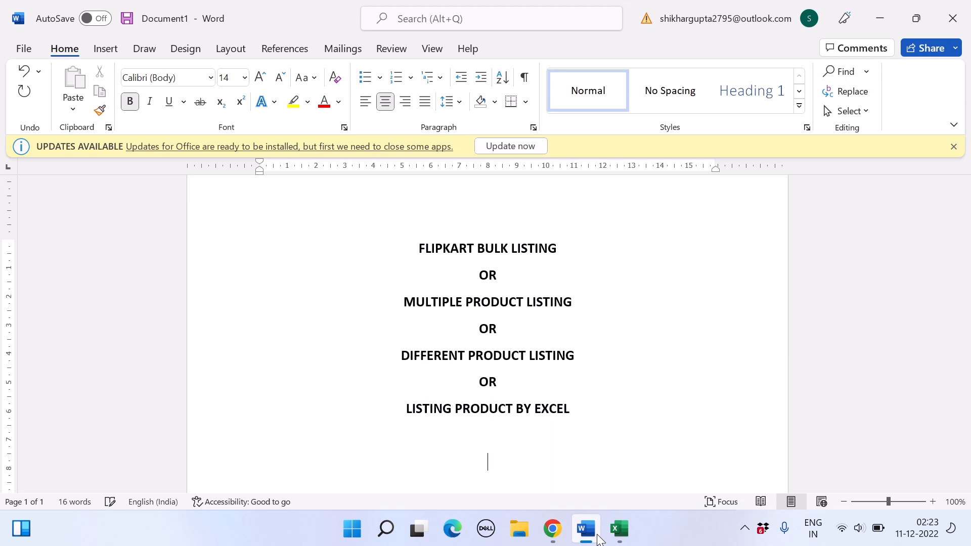
type("MULTIPLE PRO")
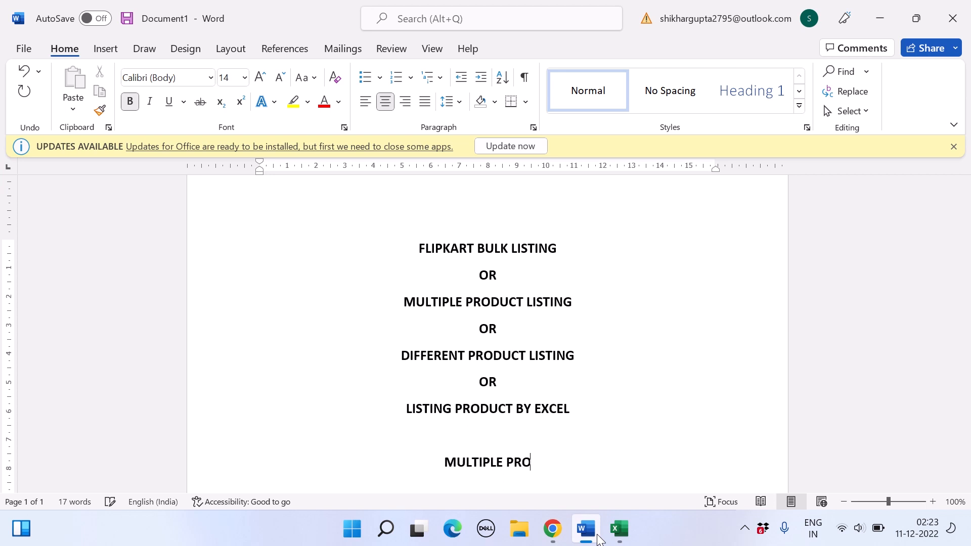
type("DUCT IN ONE TIME")
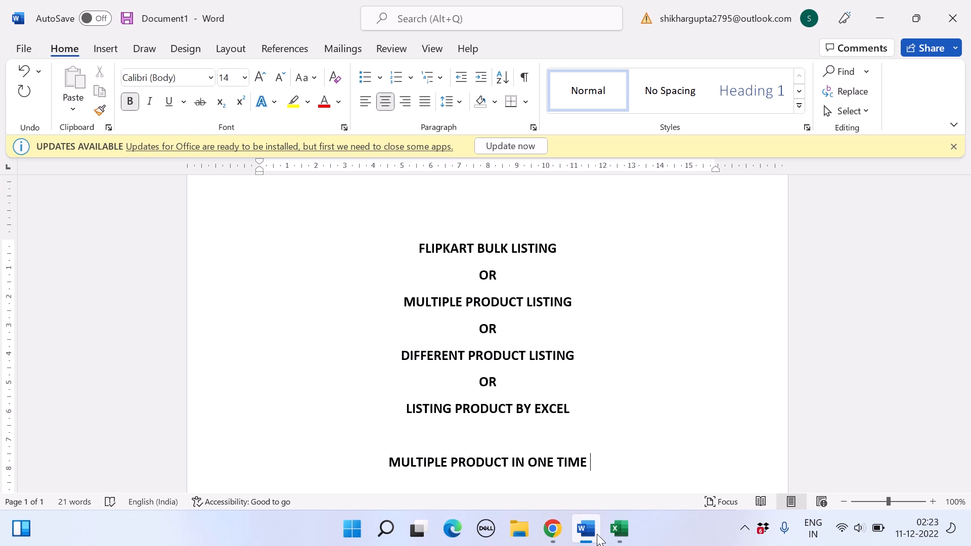
Step: Add the line "FOOTWEAR CLOTHING" after another blank line
key("Return")
key("Return")
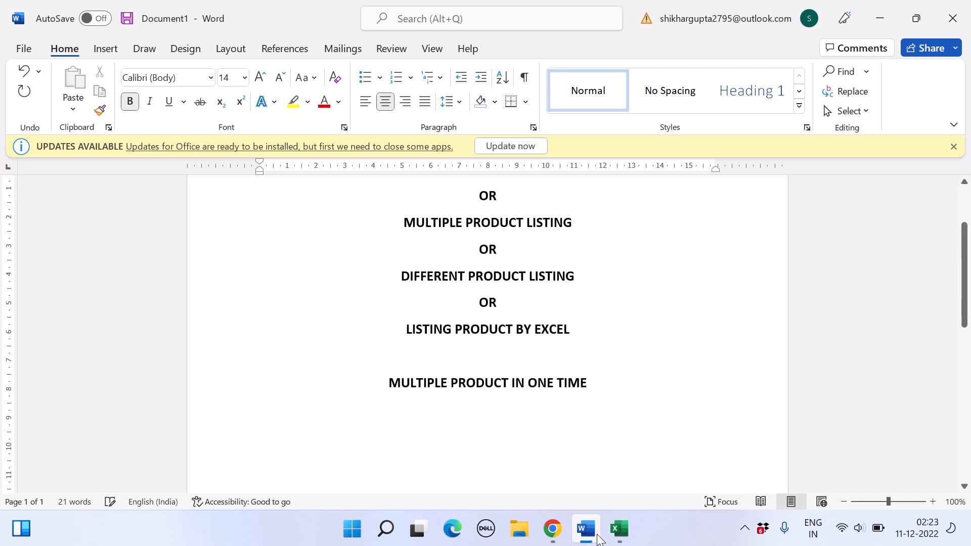
type("F")
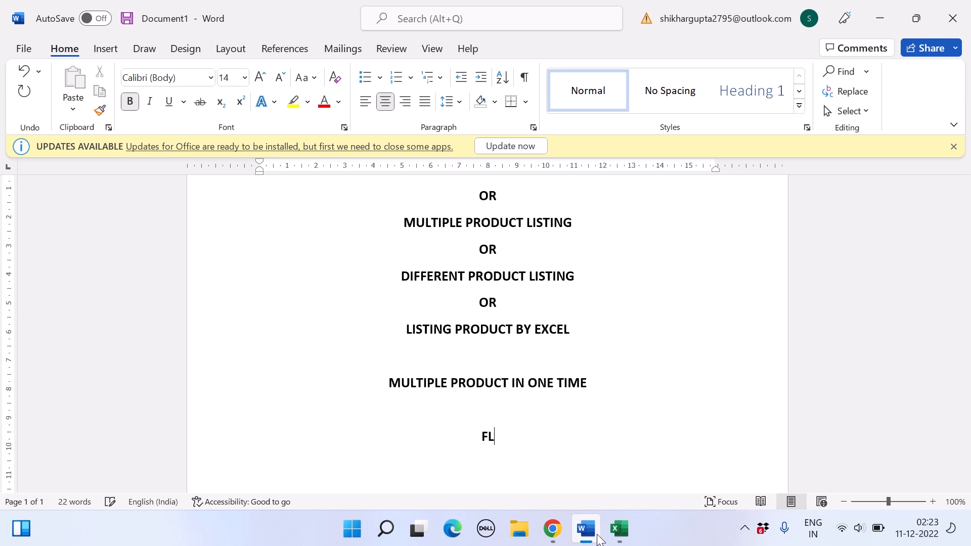
type("OOTWEAR CLOTHING")
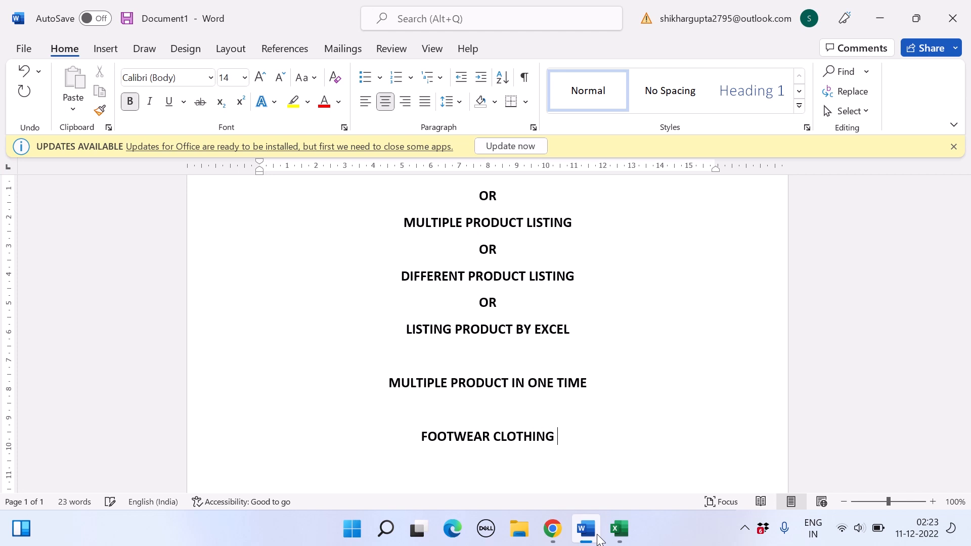
Step: Add the lines "DIFFERENT SIZE/ DIFFERENT COLOUR" and "GROUP" at the end of the document
key("Return")
type("DIFFERE")
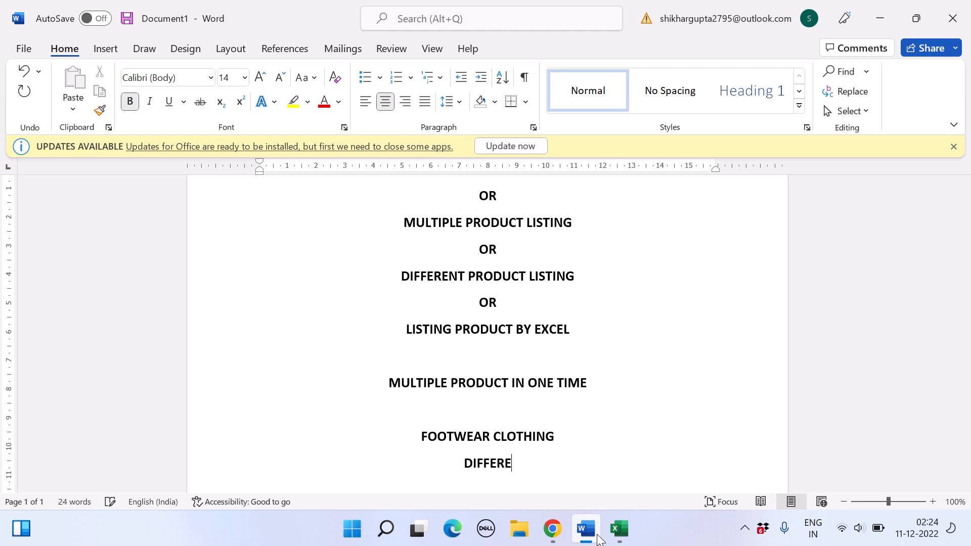
type("NT SIZE")
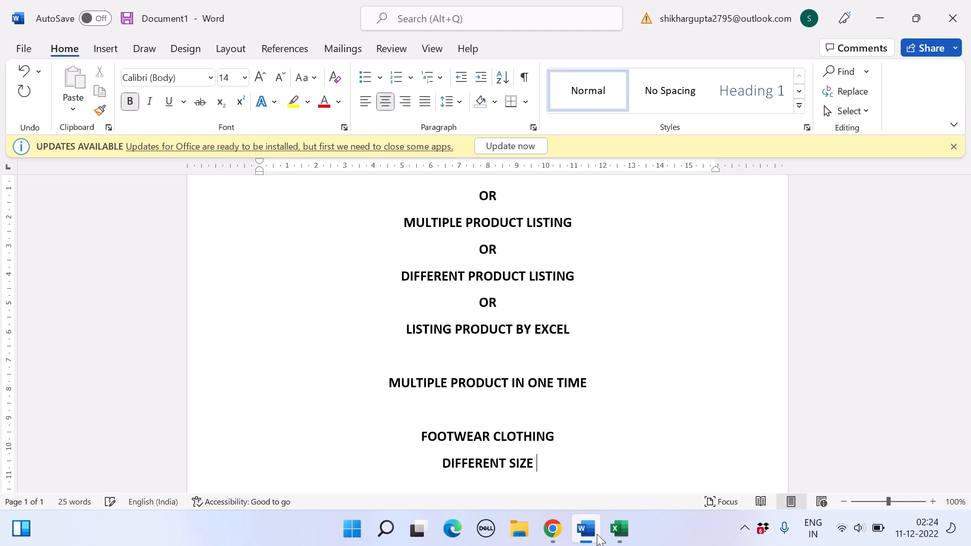
key("BackSpace")
type("/ D")
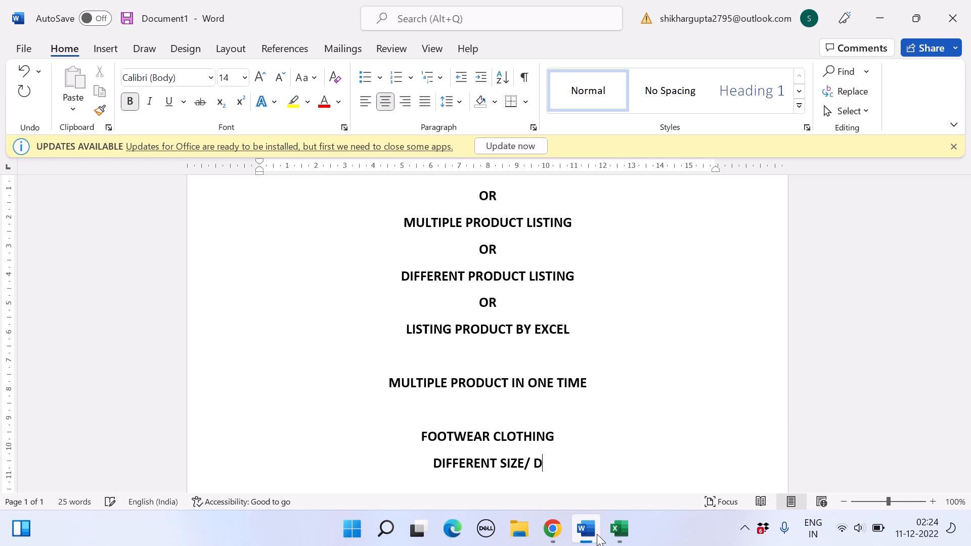
type("IFFERENT")
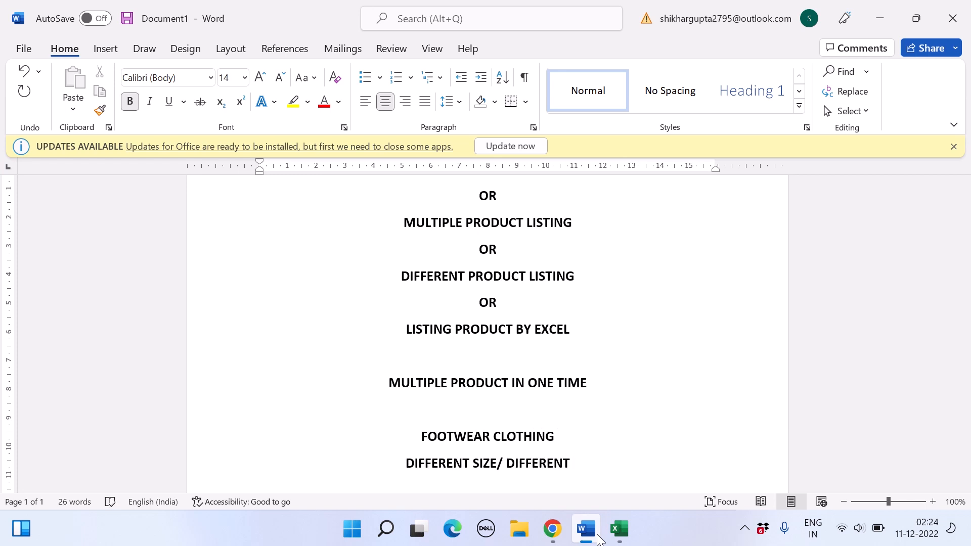
type(" COLOUR")
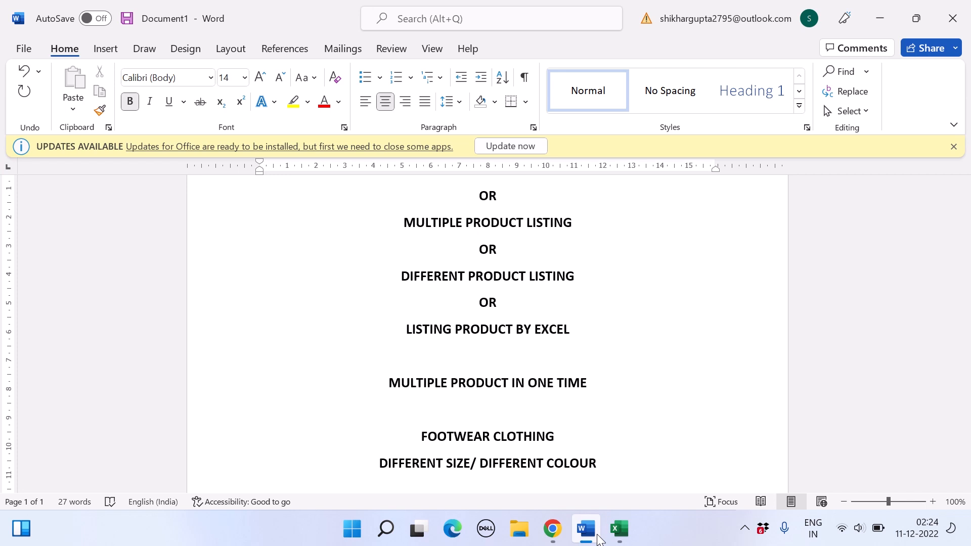
key("Return")
type("GROUP")
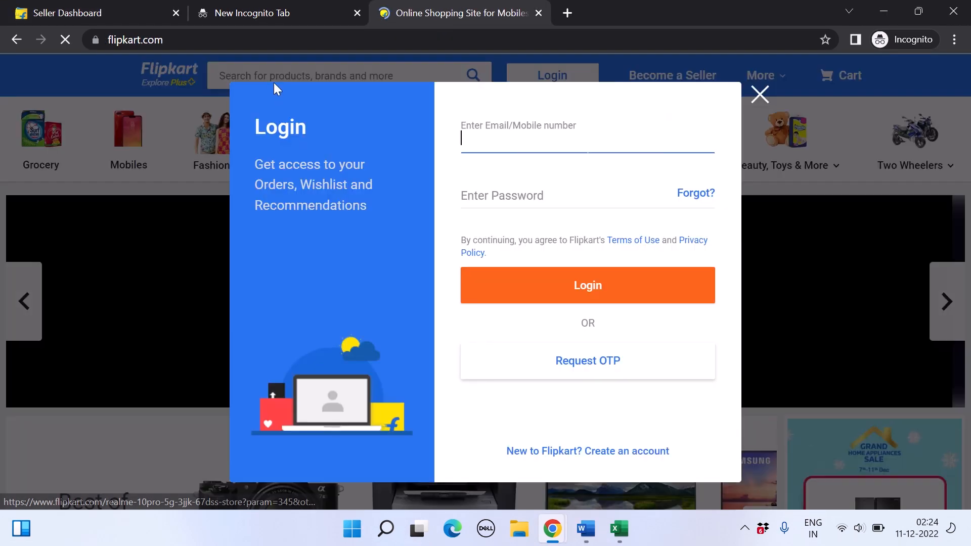
Step: Switch to the Flipkart shopping site in Chrome and search for "TSHIT FOR MEN"
left_click(249, 75)
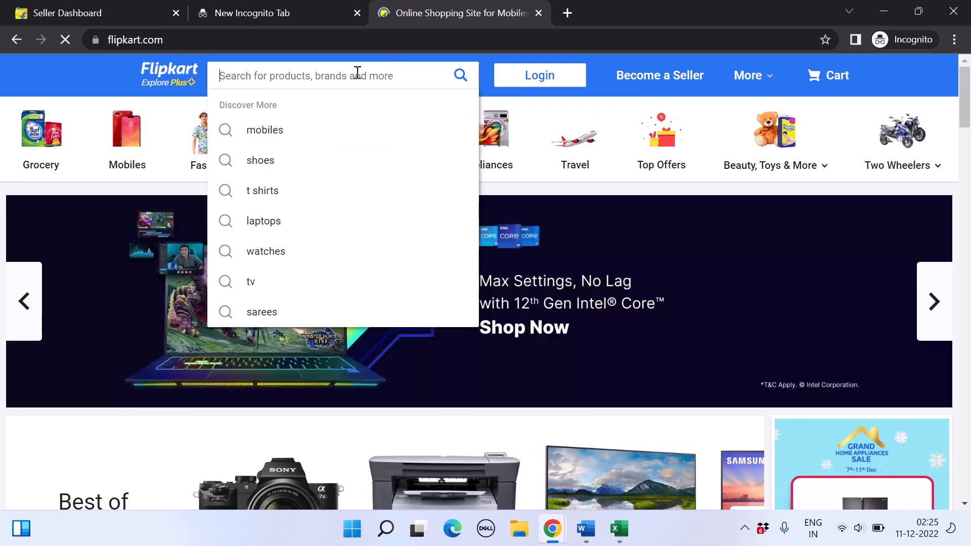
type("TSHI")
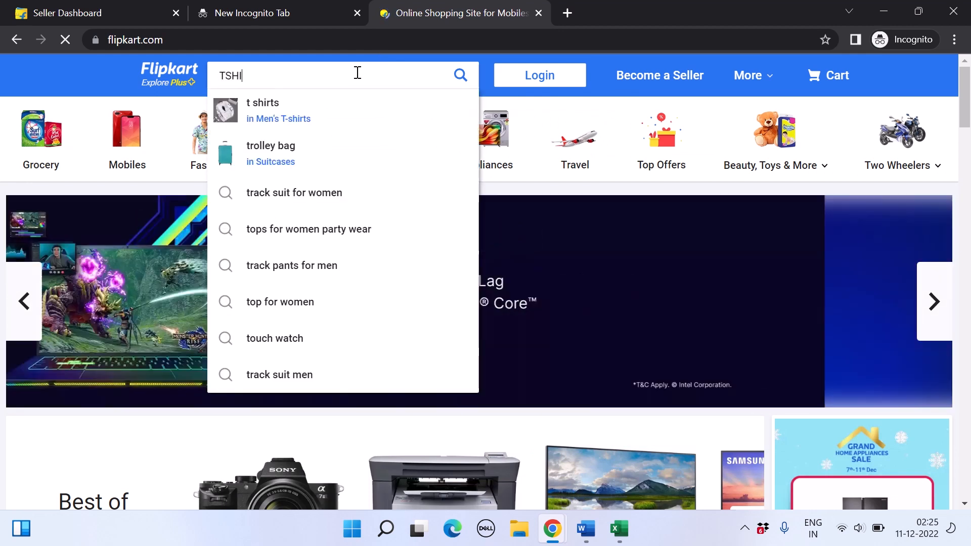
type("T FOR MEN")
key("Return")
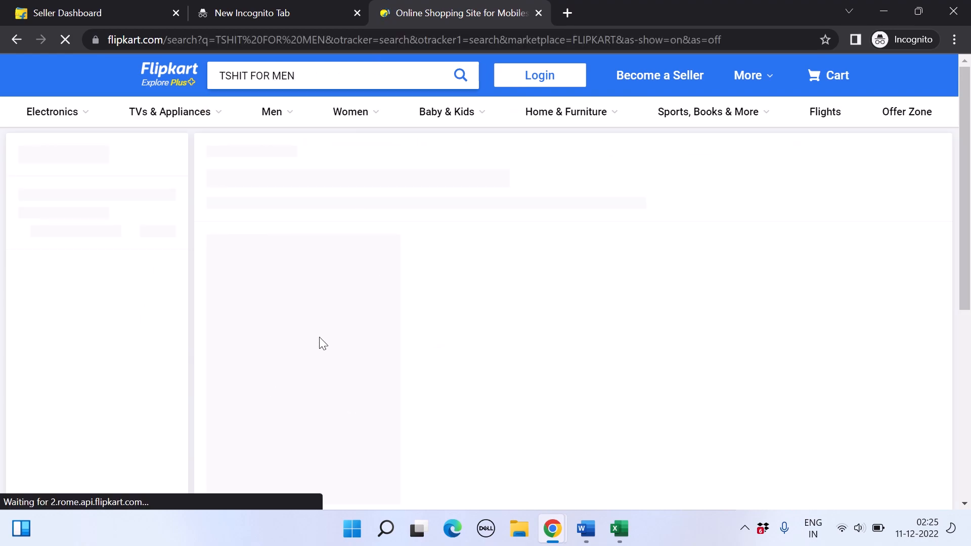
Step: Open the black NB NICKY BOY typography T-shirt from the results and examine its size and colour options
scroll(319, 337, "down", 2)
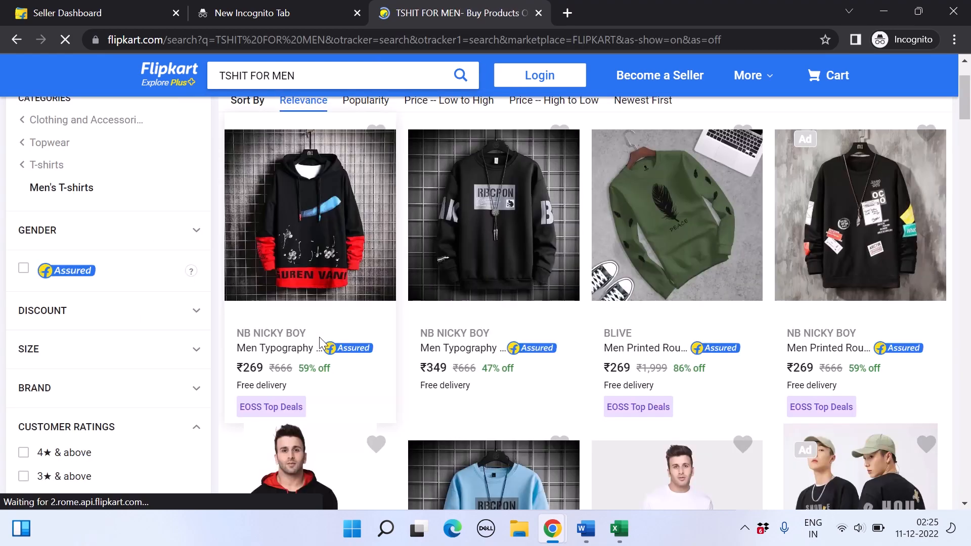
left_click(463, 230)
scroll(462, 227, "down", 5)
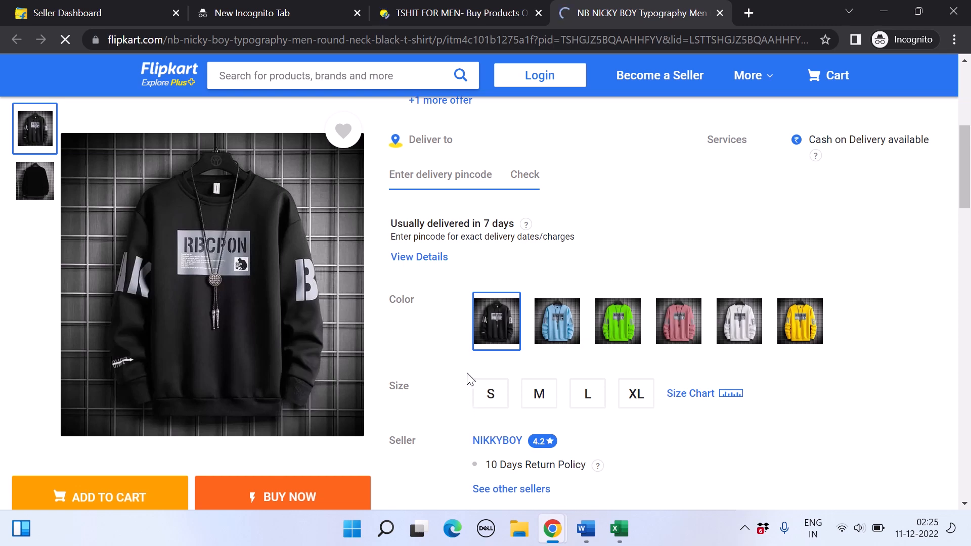
left_click_drag(462, 377, 657, 406)
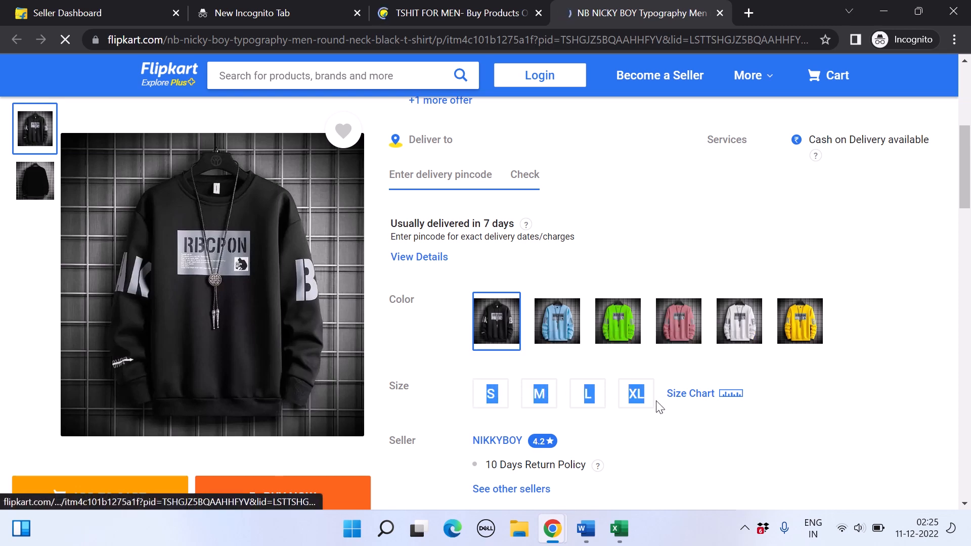
left_click_drag(434, 284, 853, 327)
left_click(853, 327)
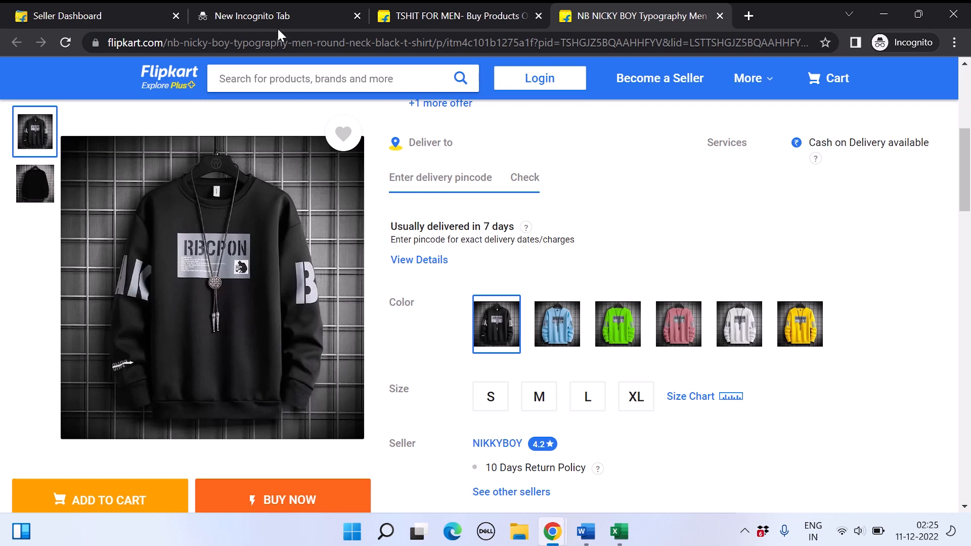
Step: Start adding listings in bulk from the Flipkart seller dashboard and dismiss the three-step introduction
left_click(147, 4)
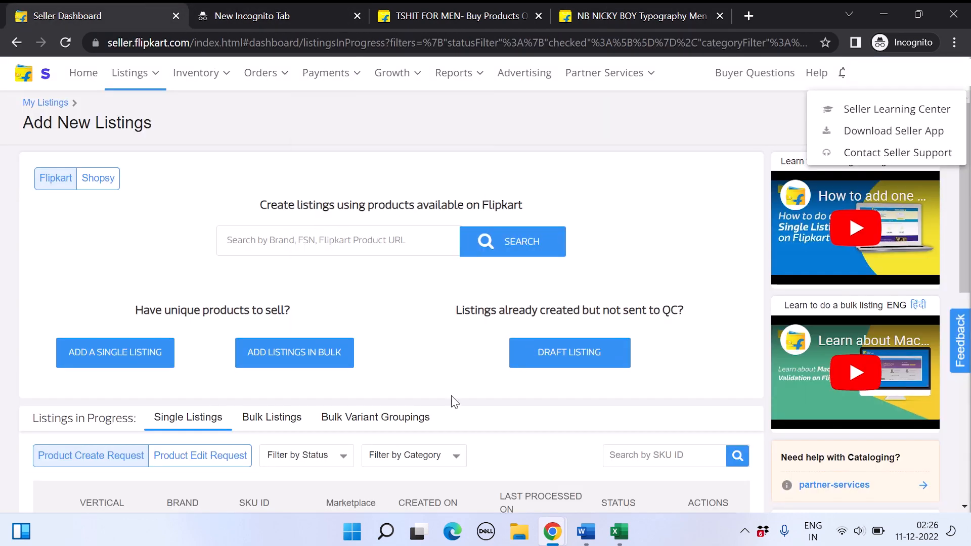
left_click(267, 189)
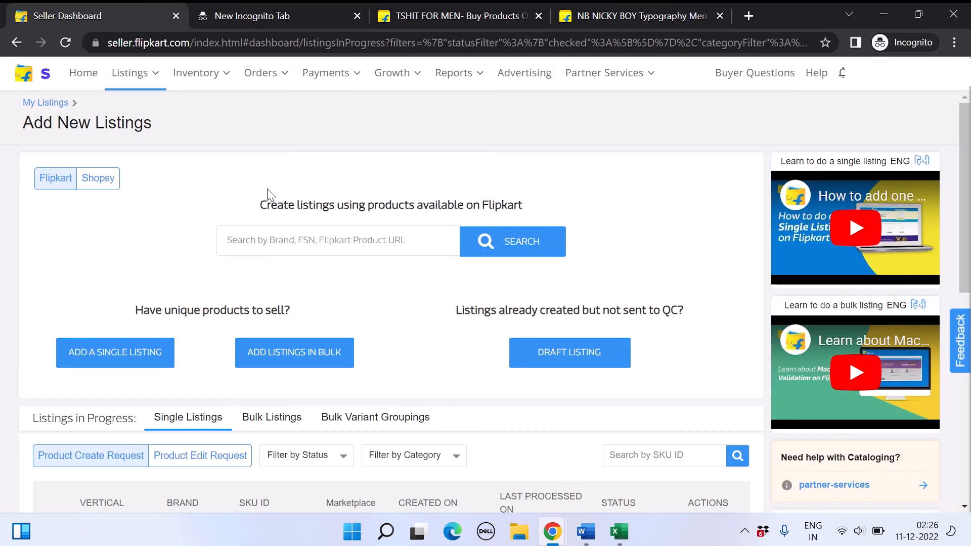
left_click(170, 80)
left_click(258, 357)
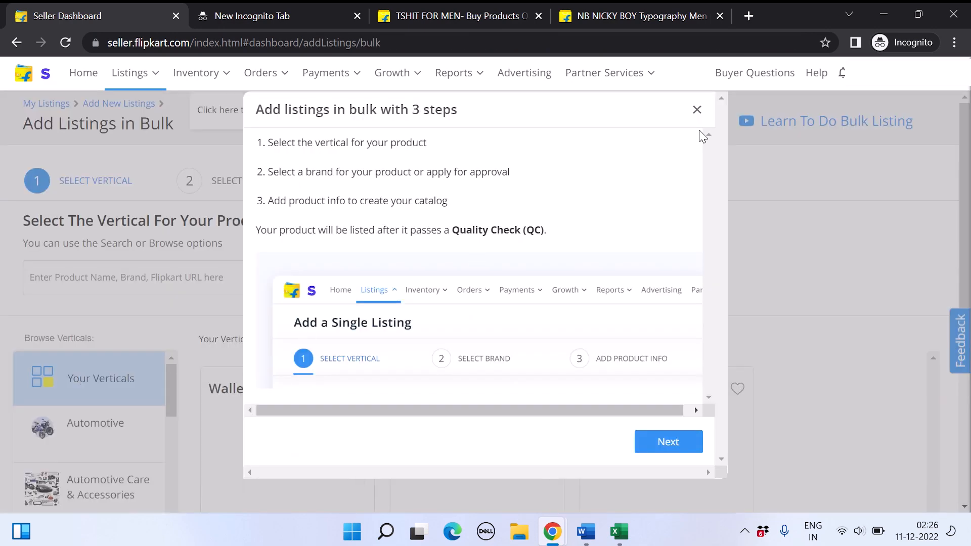
left_click(697, 109)
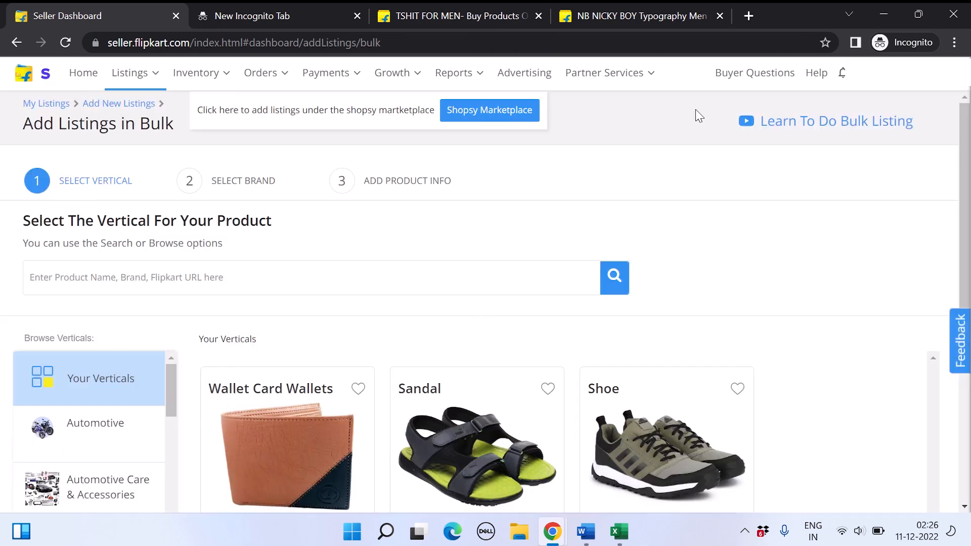
Step: Choose the Sandal vertical with the brand ABCD for the bulk listing and dismiss the template tip
scroll(539, 326, "down", 3)
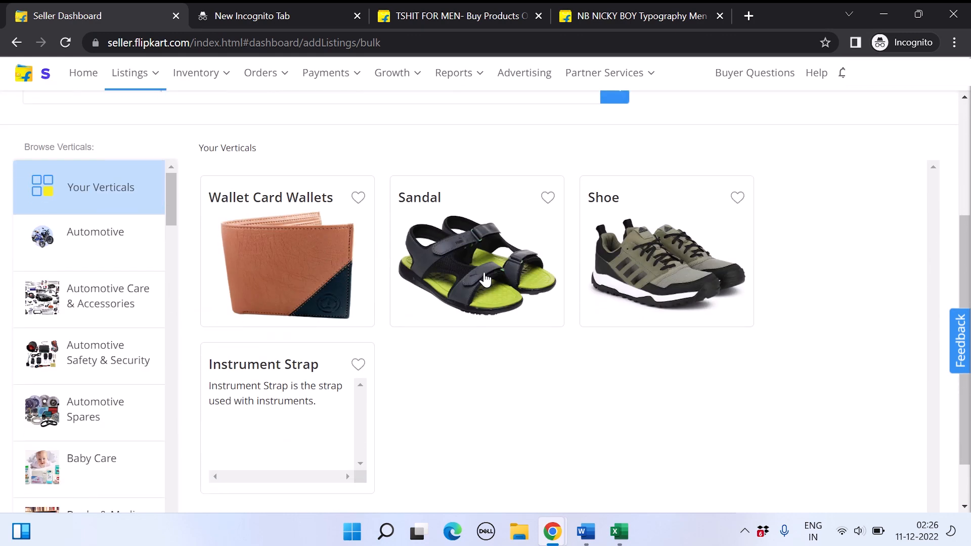
left_click(484, 279)
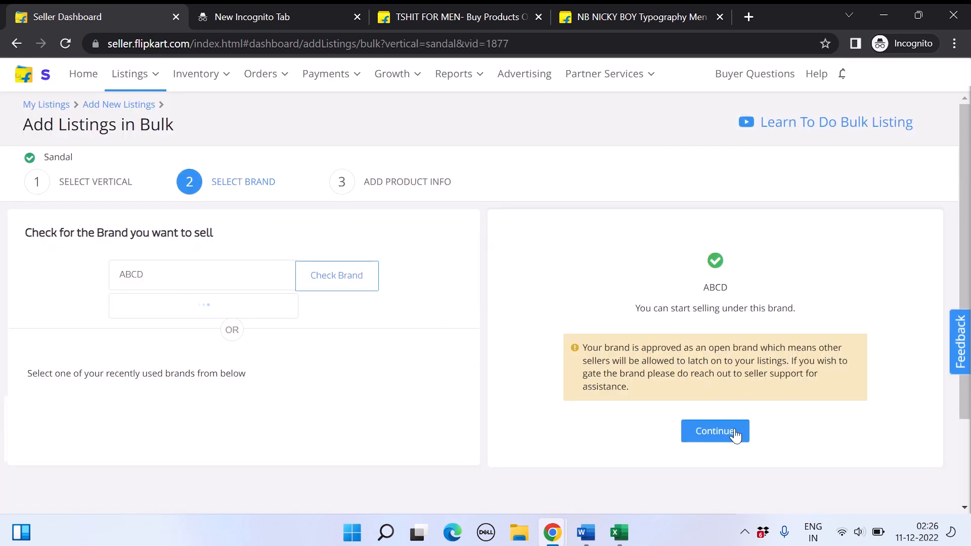
left_click(736, 432)
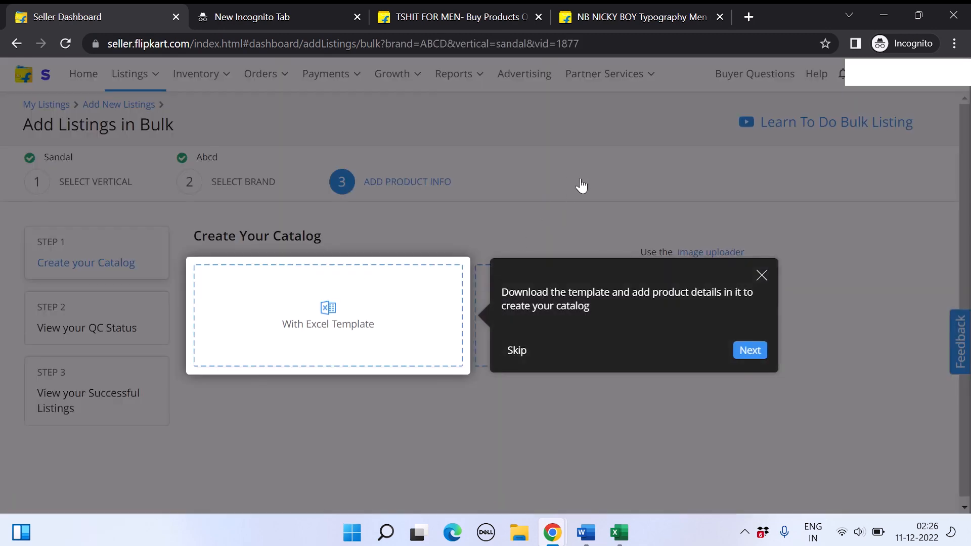
left_click(763, 276)
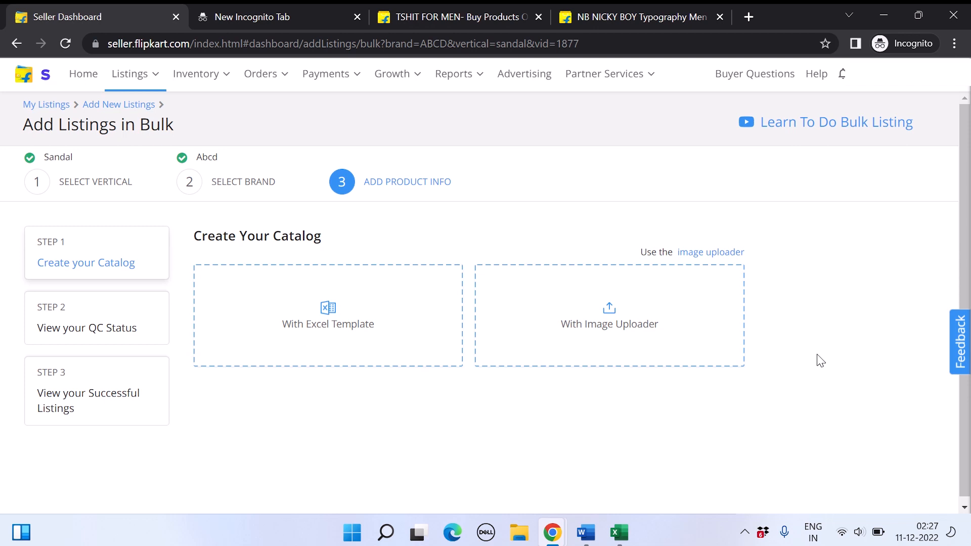
Step: Open the folder upload of the catalog's image uploader, skipping the guided tour
left_click(644, 354)
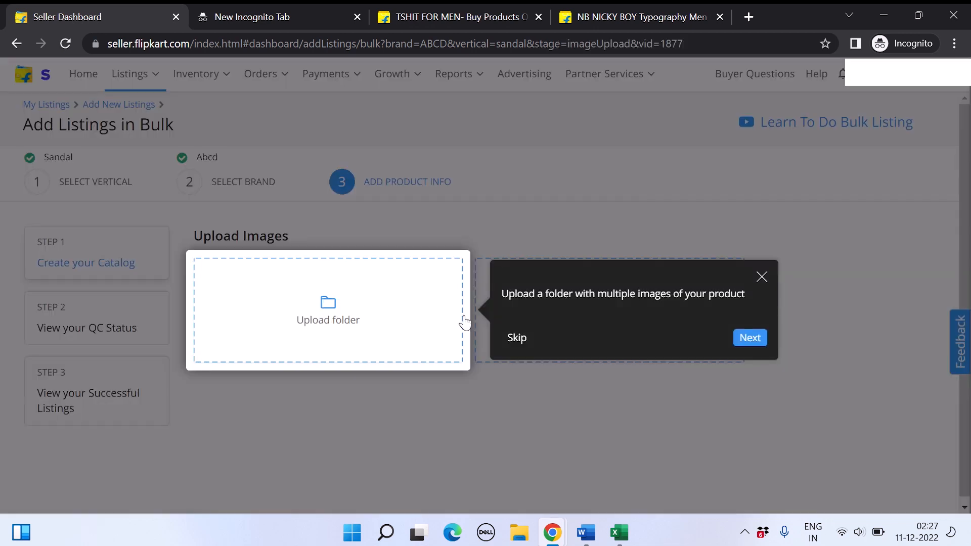
left_click(514, 338)
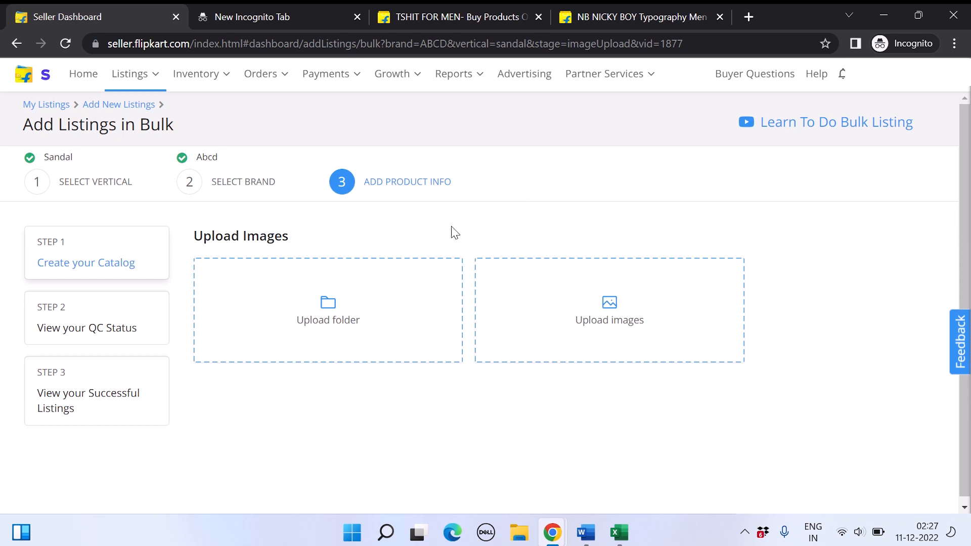
left_click(329, 325)
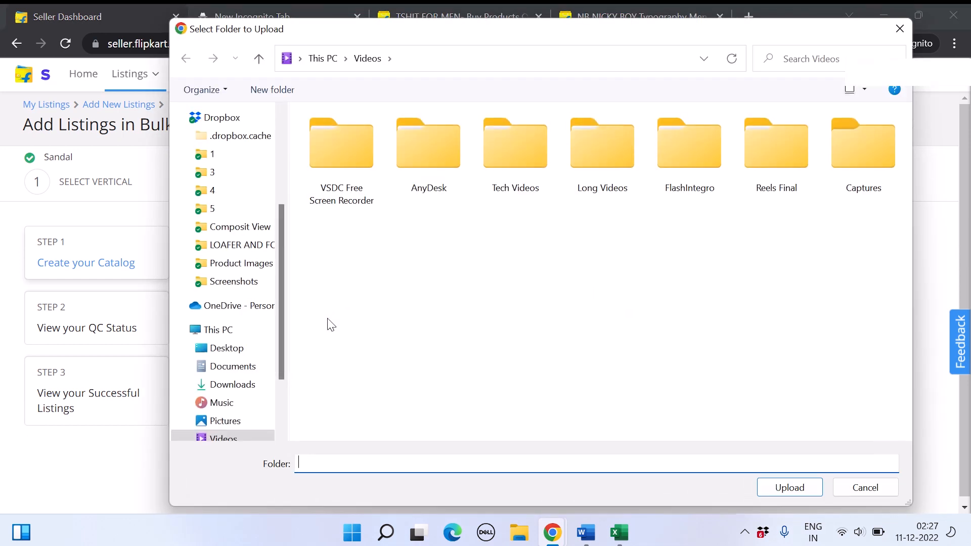
Step: Upload the New 201 Tan folder from Dropbox's Product Images, then swap its Diagonal View and Front & Sole View images
left_click(231, 251)
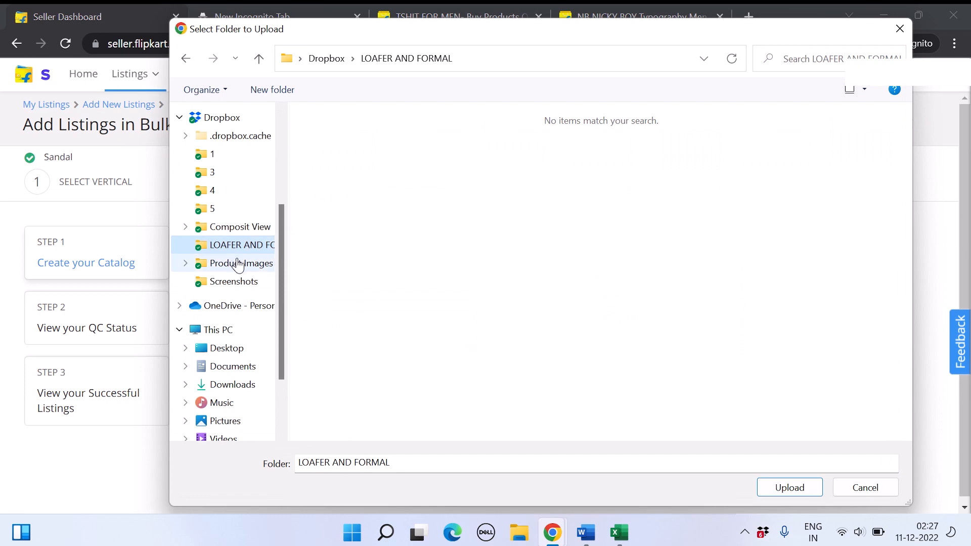
left_click(238, 264)
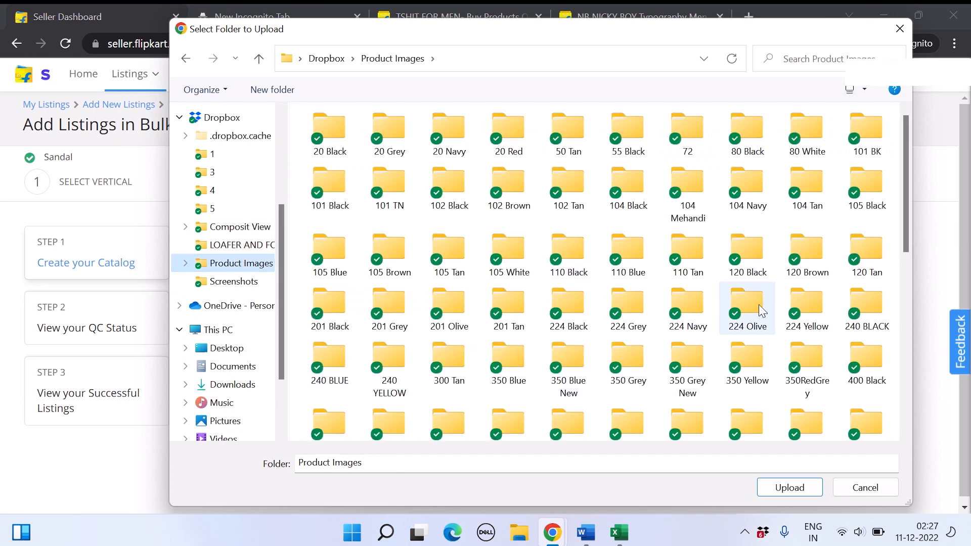
scroll(759, 304, "down", 7)
scroll(758, 305, "up", 7)
scroll(759, 305, "down", 8)
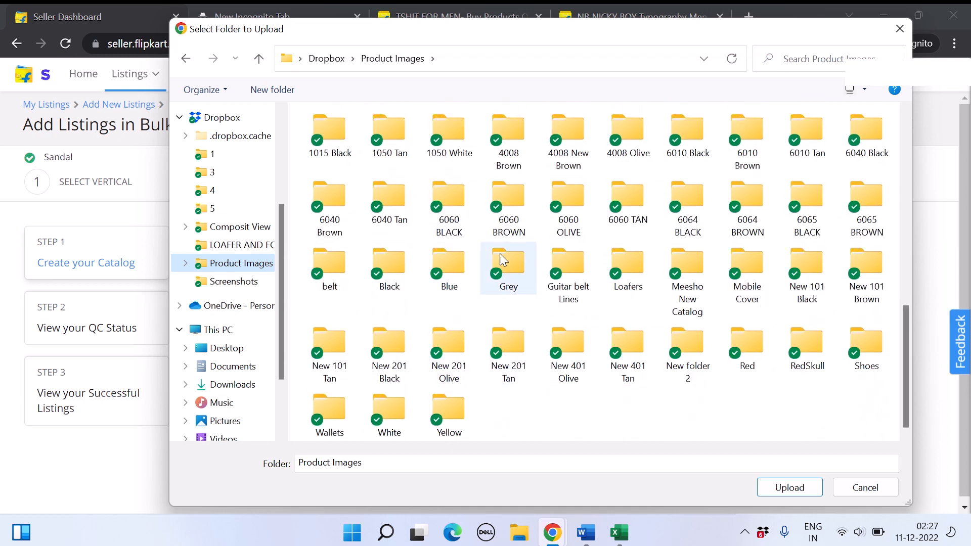
left_click(512, 328)
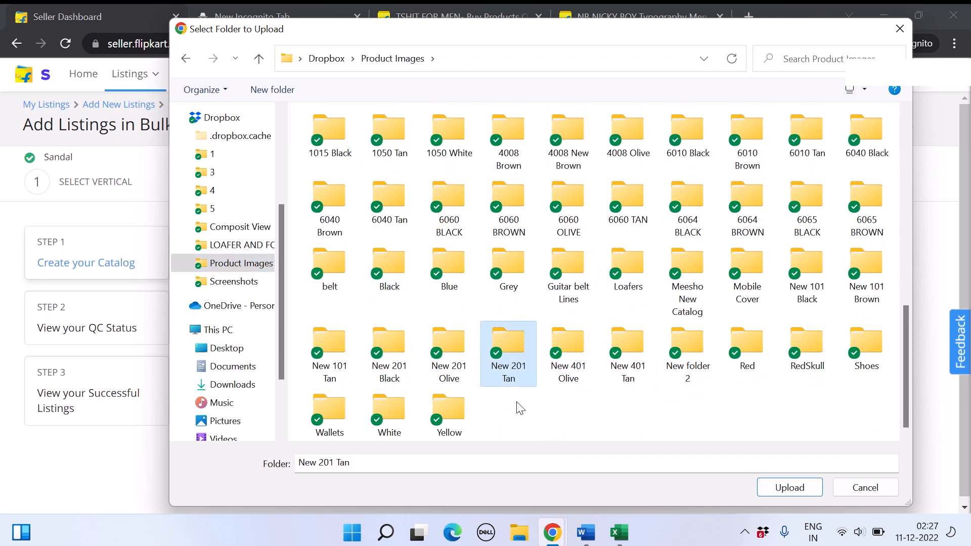
left_click(787, 489)
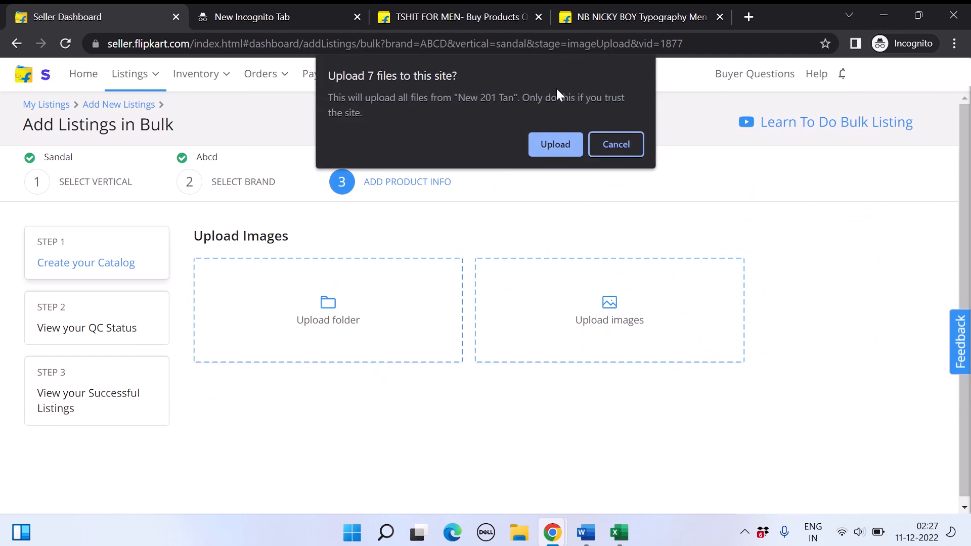
left_click(550, 143)
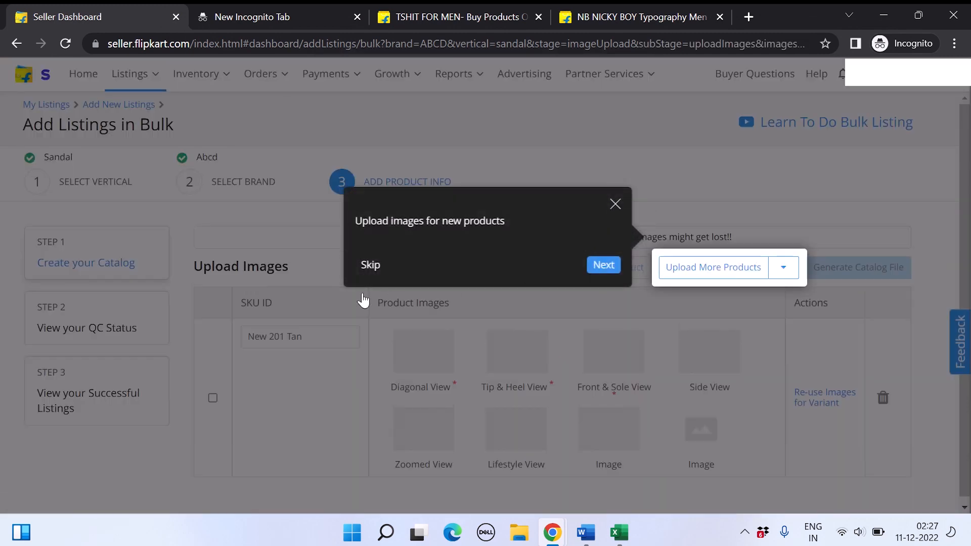
left_click(371, 267)
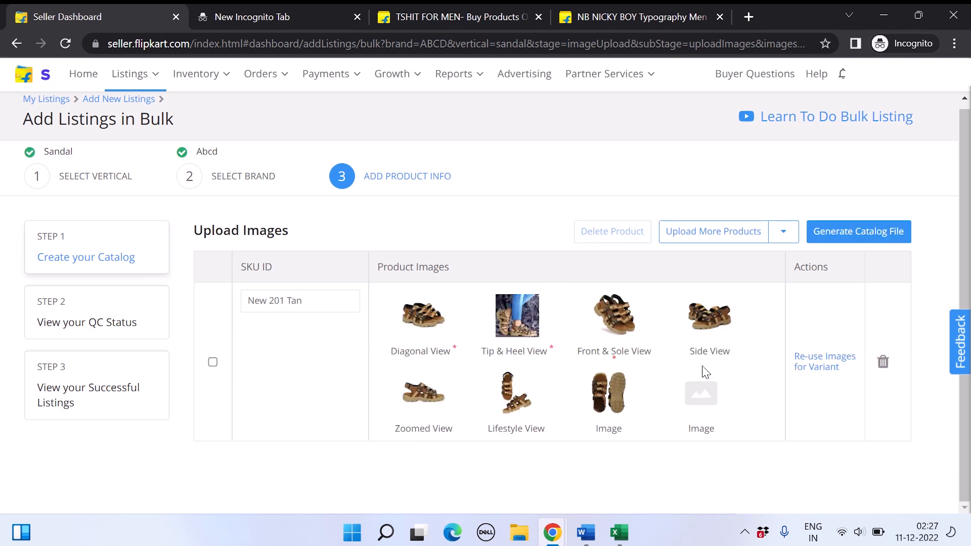
left_click_drag(616, 332, 424, 316)
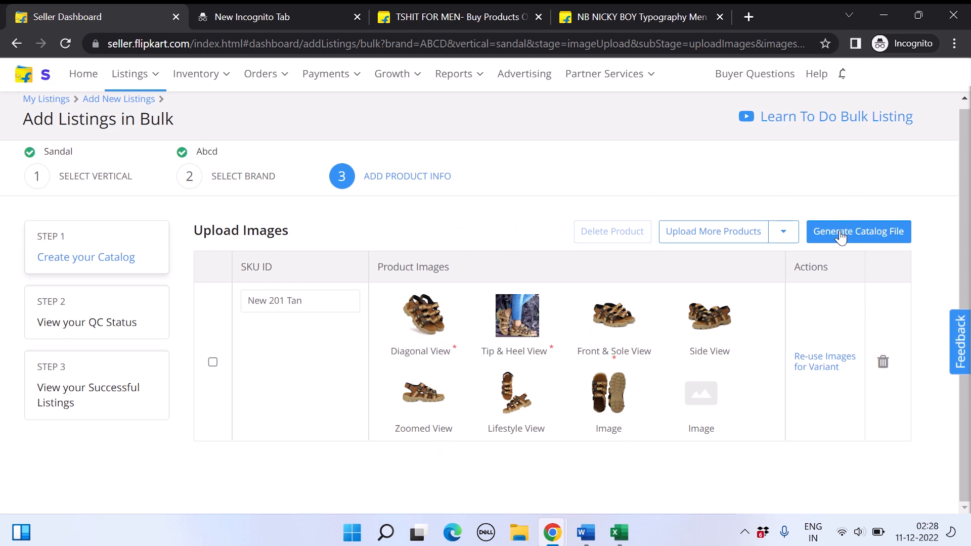
Step: Add the 350 Blue folder as another product and ignore the suggestion to change its vertical
left_click(695, 241)
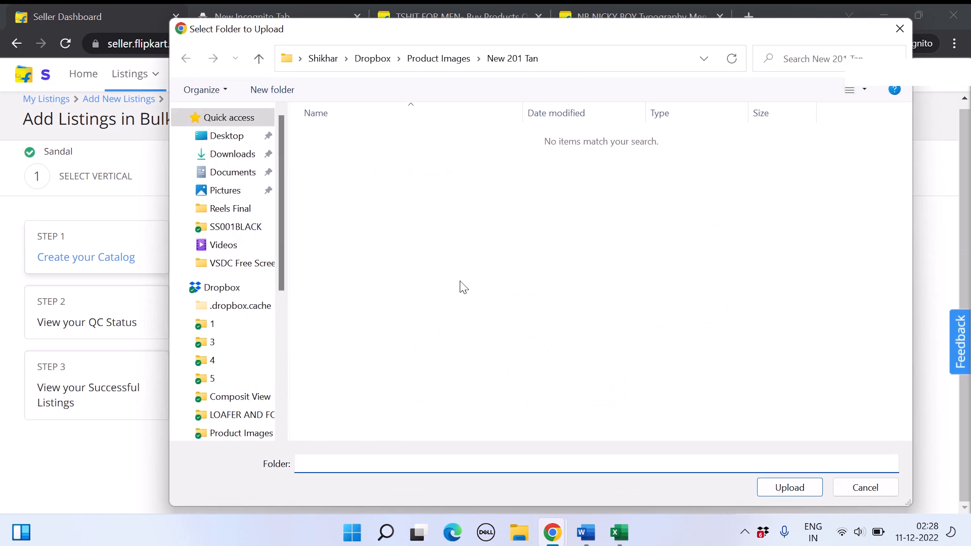
left_click(506, 377)
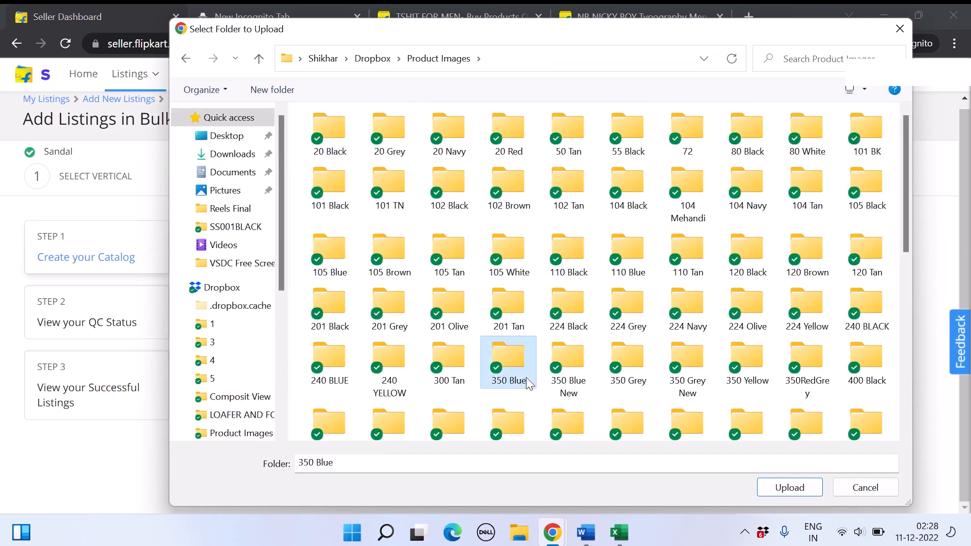
left_click(802, 488)
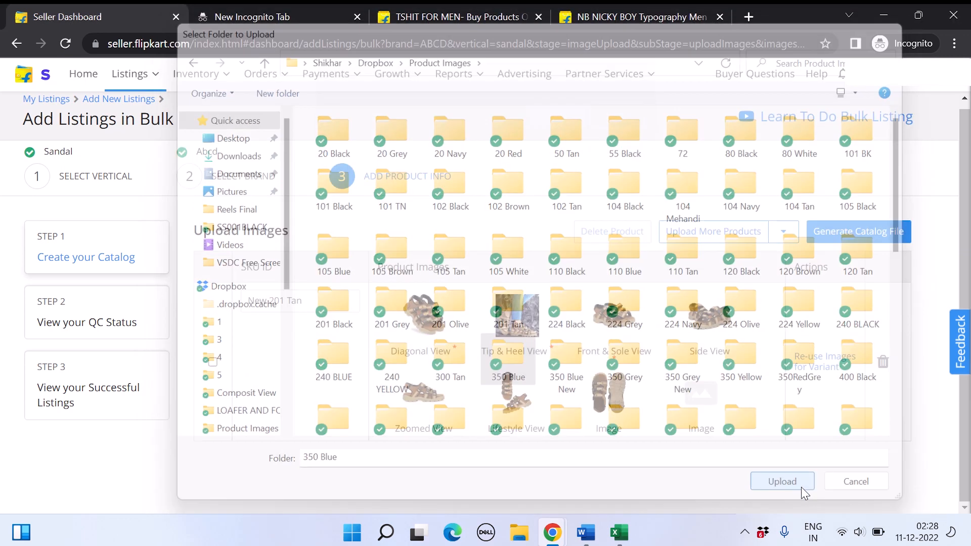
left_click(535, 130)
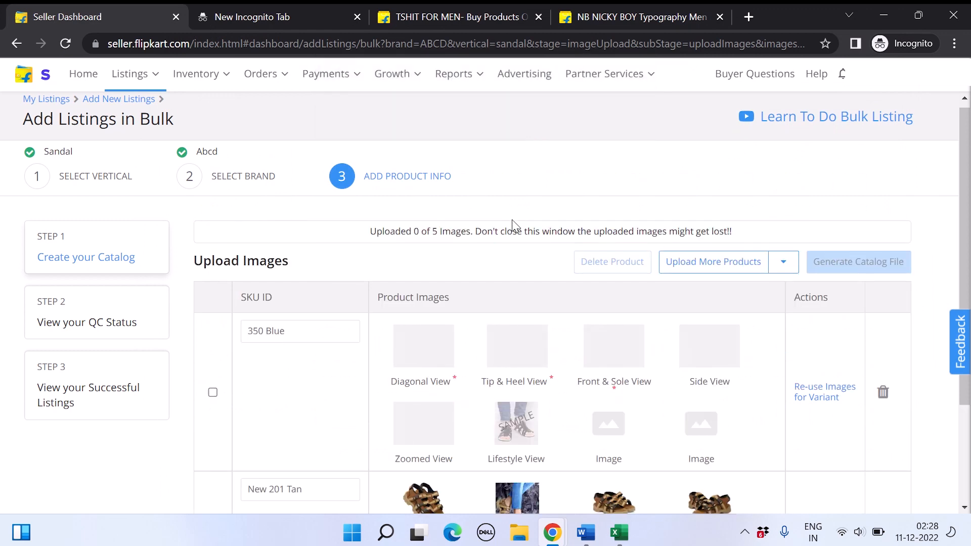
scroll(515, 225, "down", 3)
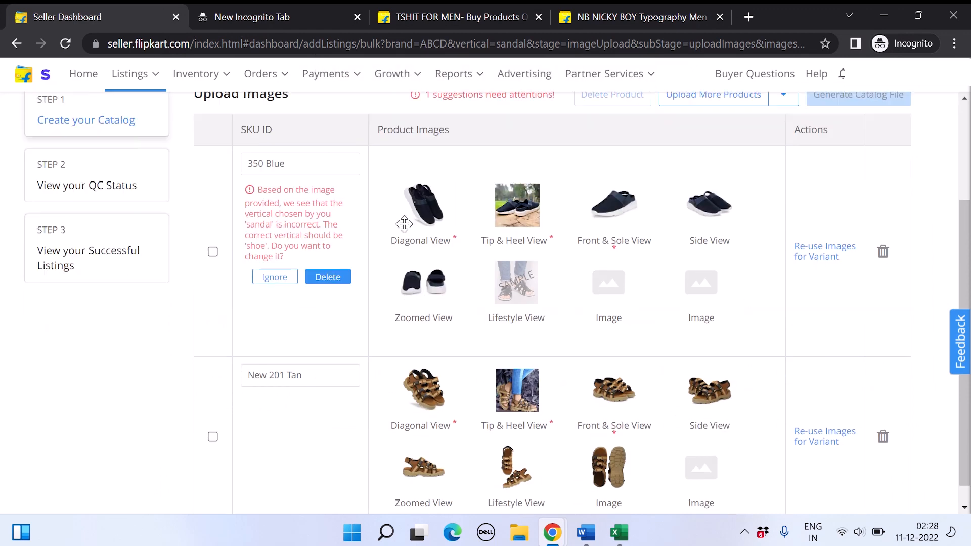
left_click(274, 277)
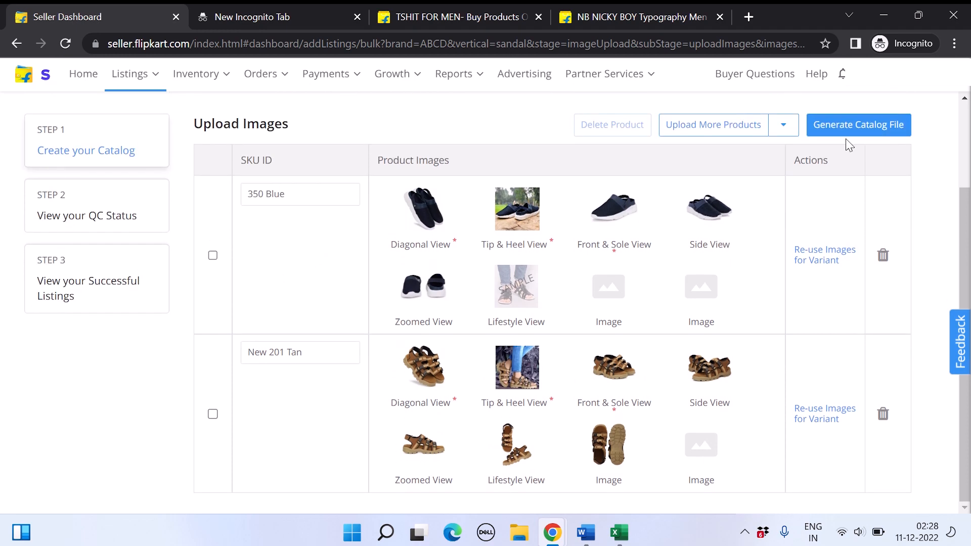
Step: Generate the catalog file for the uploaded products and download its Excel template
left_click(836, 134)
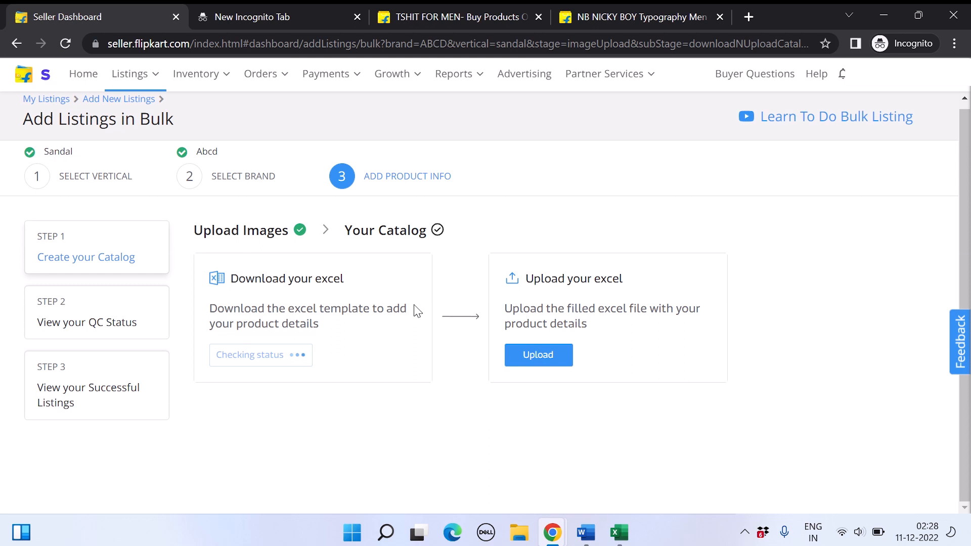
left_click_drag(416, 311, 574, 368)
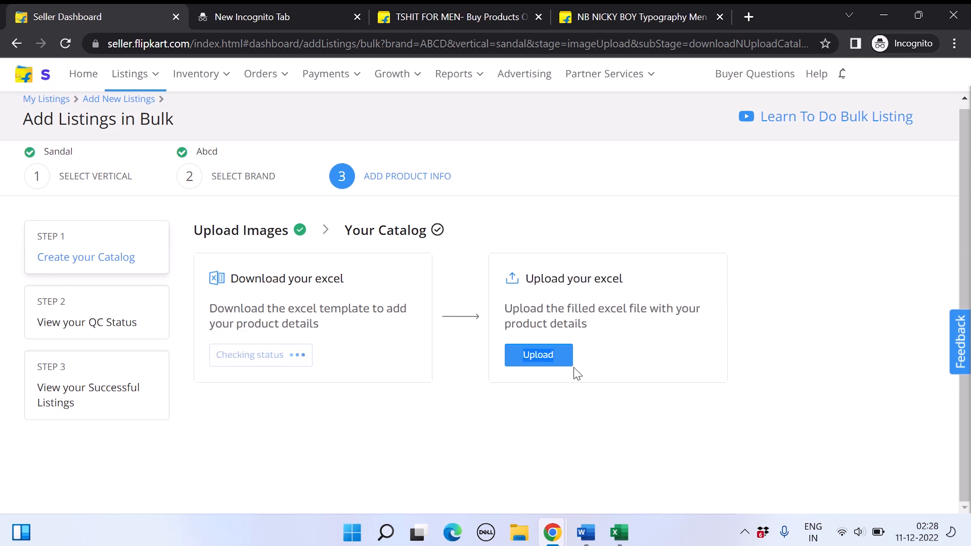
left_click(633, 422)
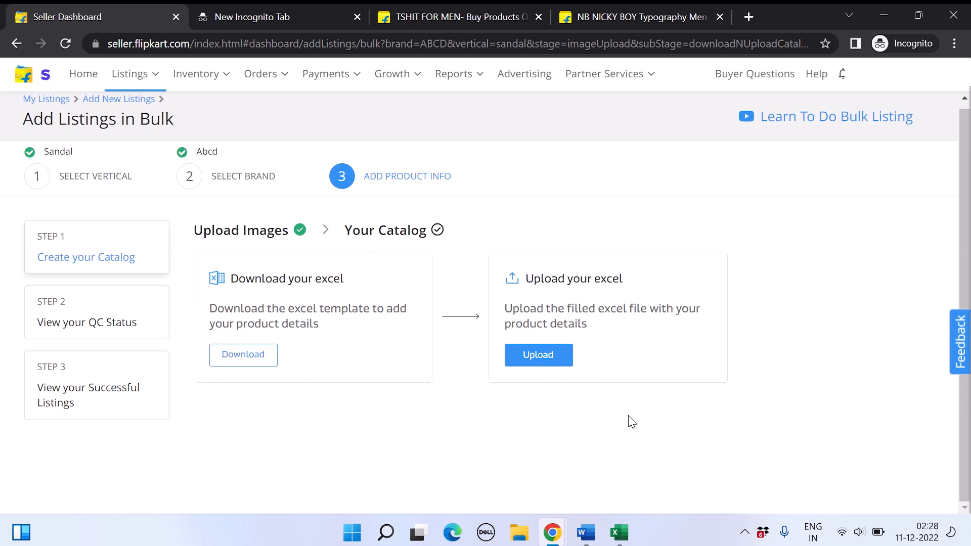
left_click(248, 359)
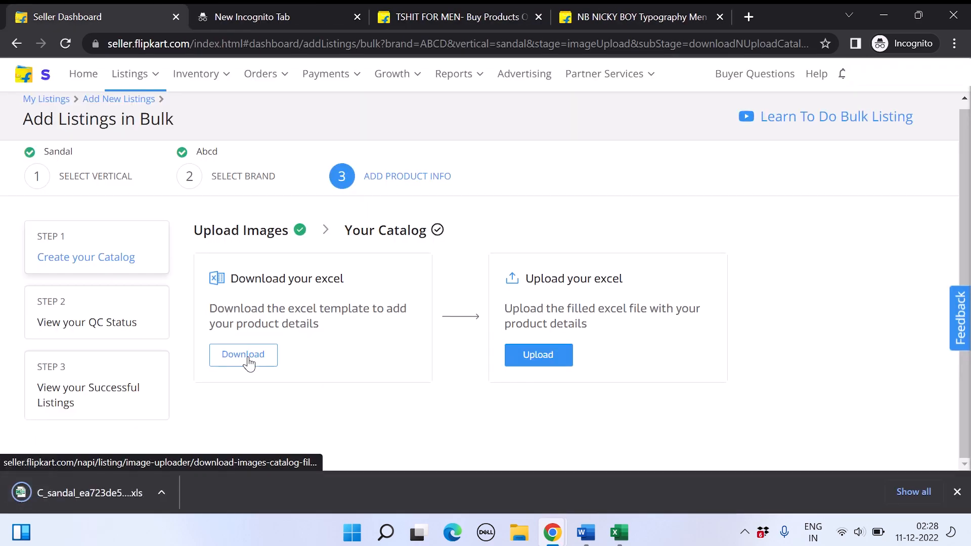
Step: Close the open Word notes document without saving the changes
left_click(56, 491)
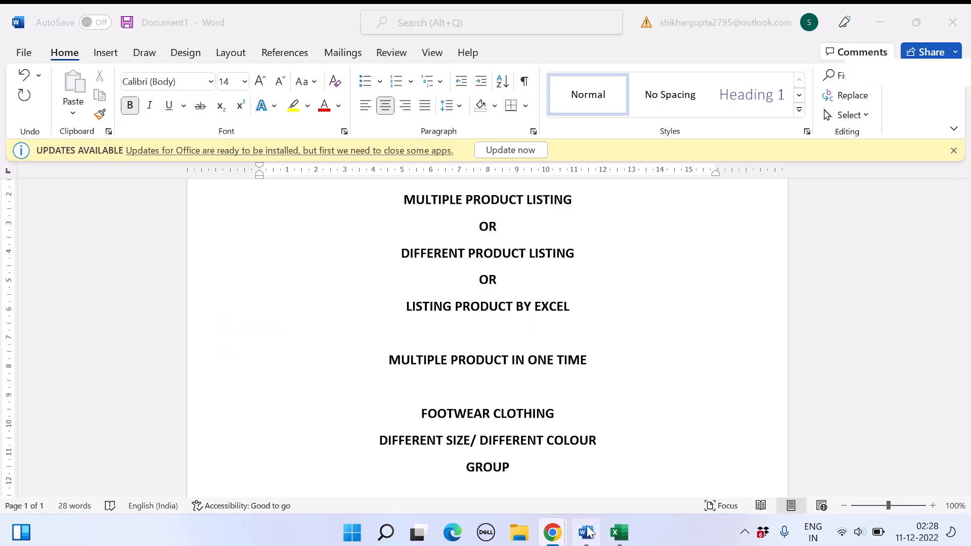
left_click(586, 532)
left_click(953, 22)
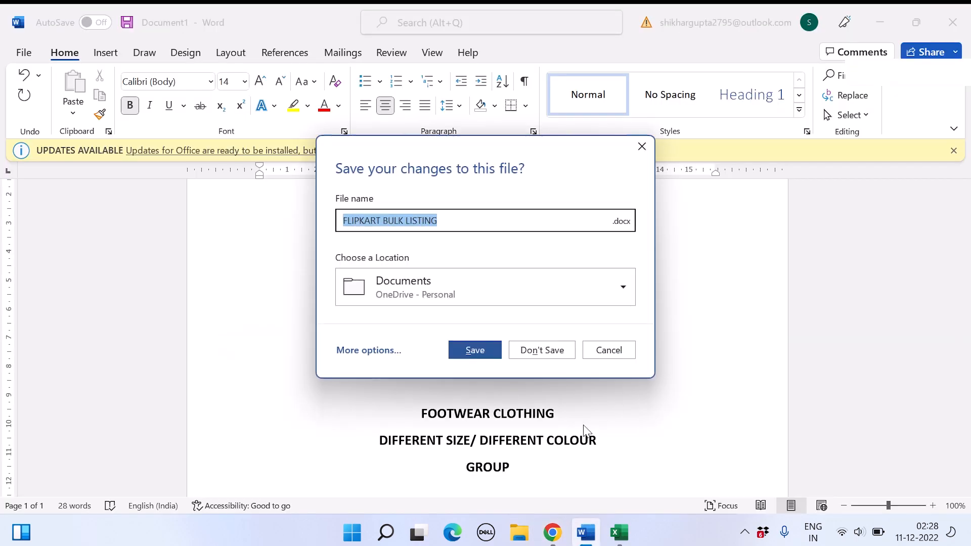
left_click(545, 345)
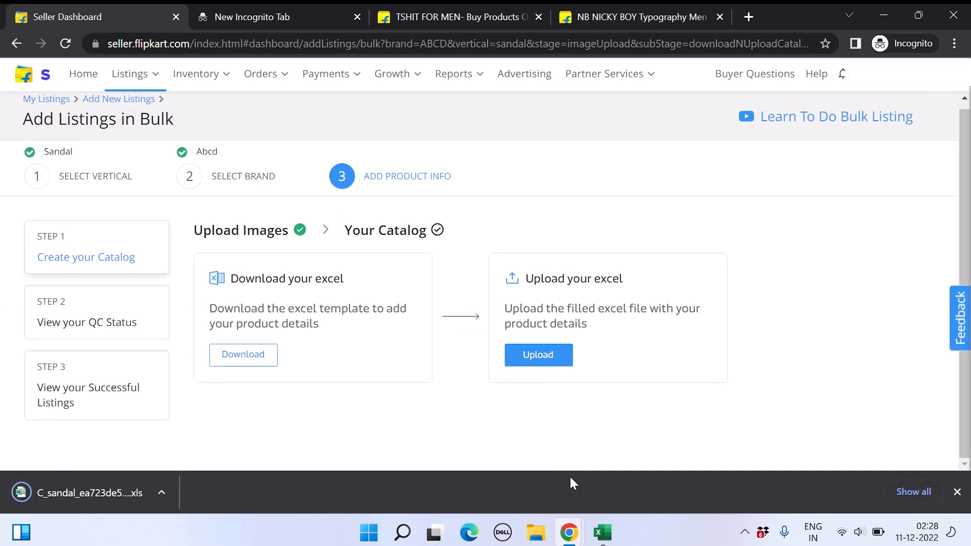
Step: Open the downloaded sandal catalog file and close the extra Flipkart Seller Hub browser window
left_click(94, 505)
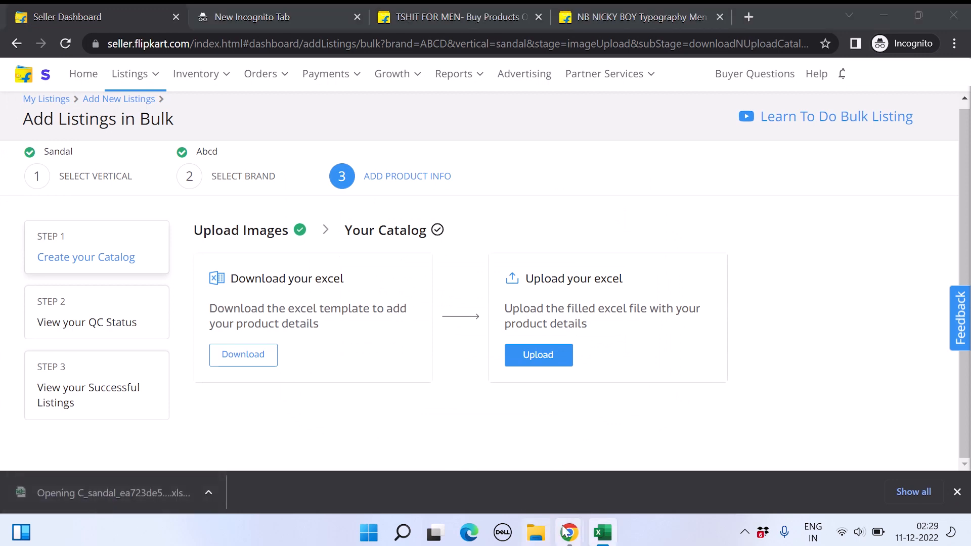
mouse_move(571, 537)
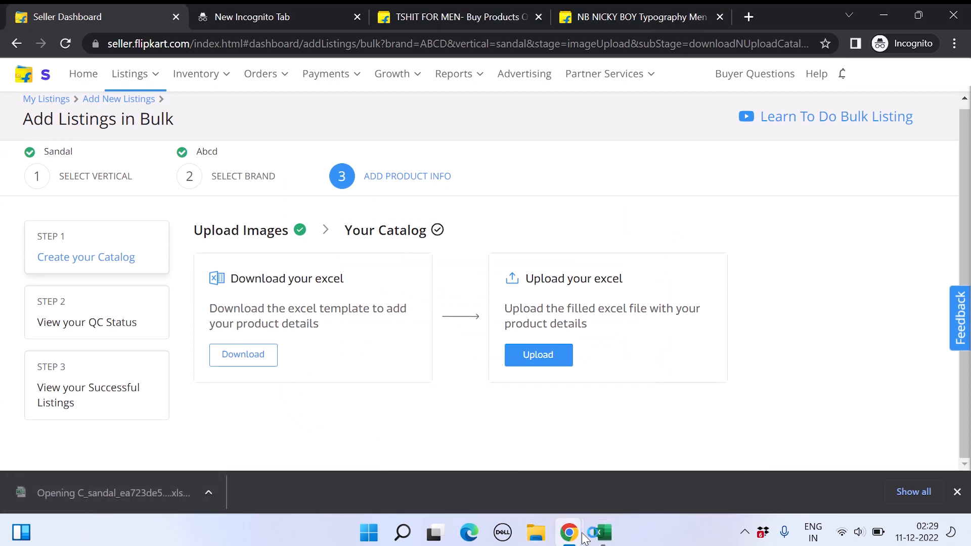
left_click(643, 461)
left_click(958, 14)
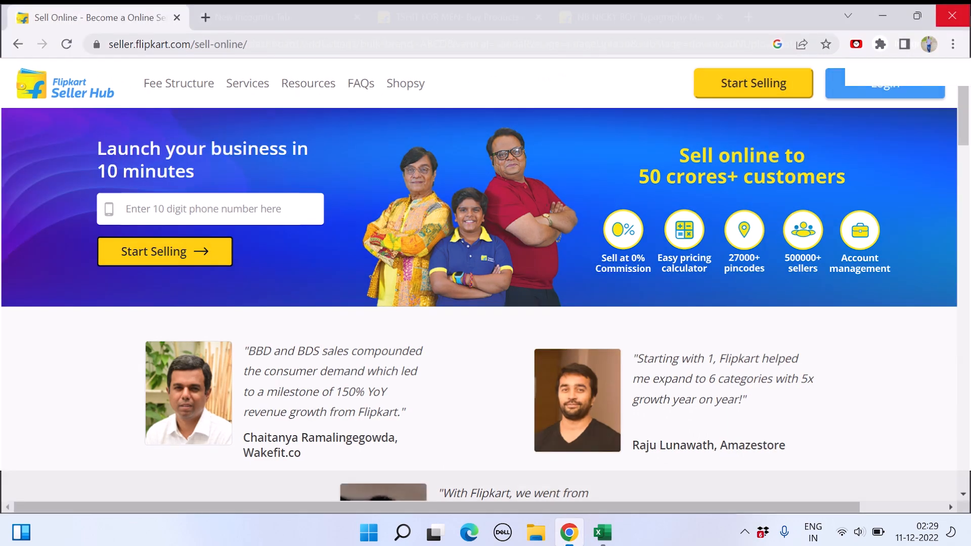
Step: Switch to Excel, enable editing of the sandal catalog workbook, and dismiss the security and update notices
mouse_move(602, 532)
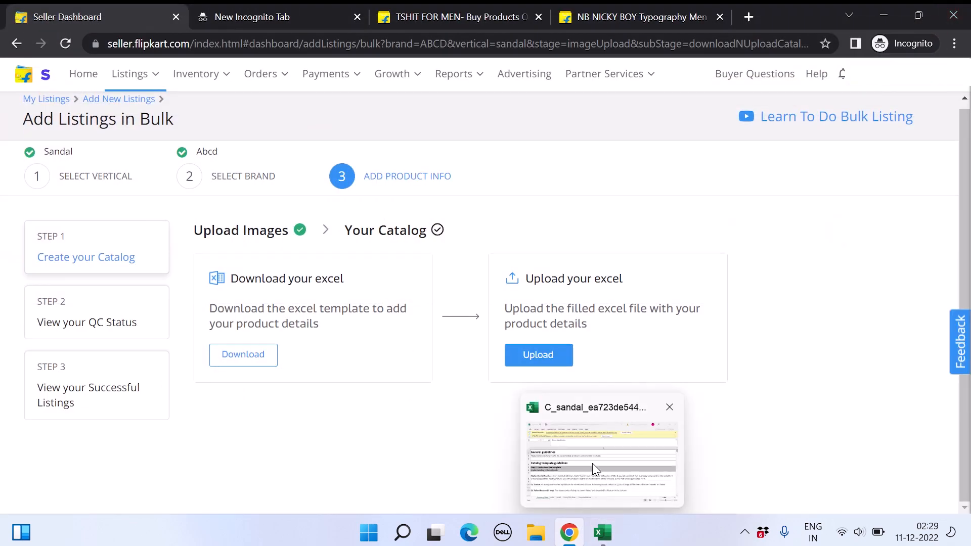
left_click(593, 463)
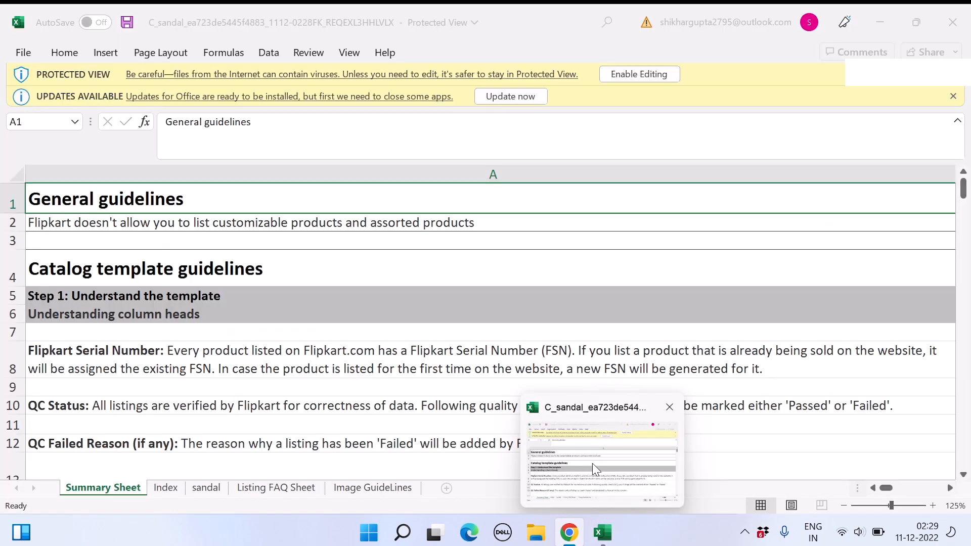
left_click(630, 74)
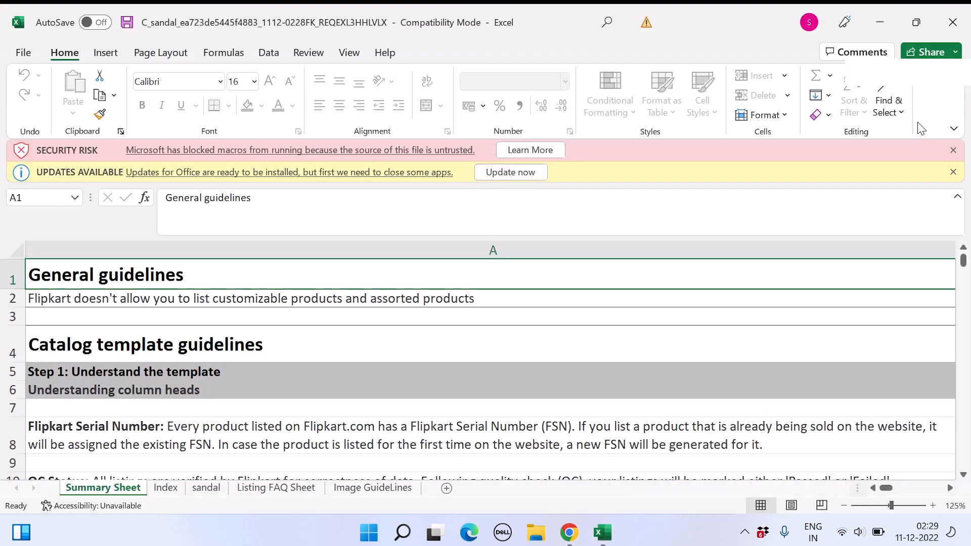
left_click(953, 150)
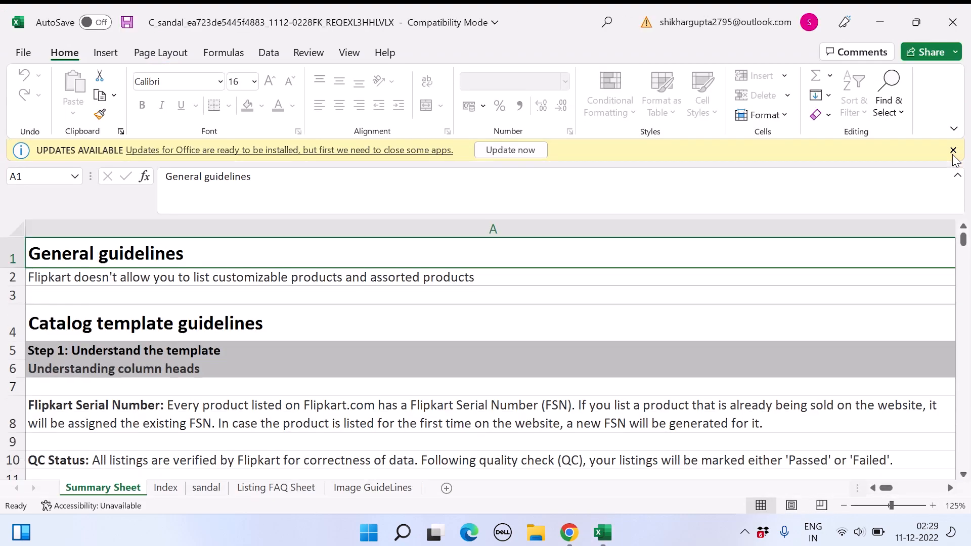
left_click(954, 150)
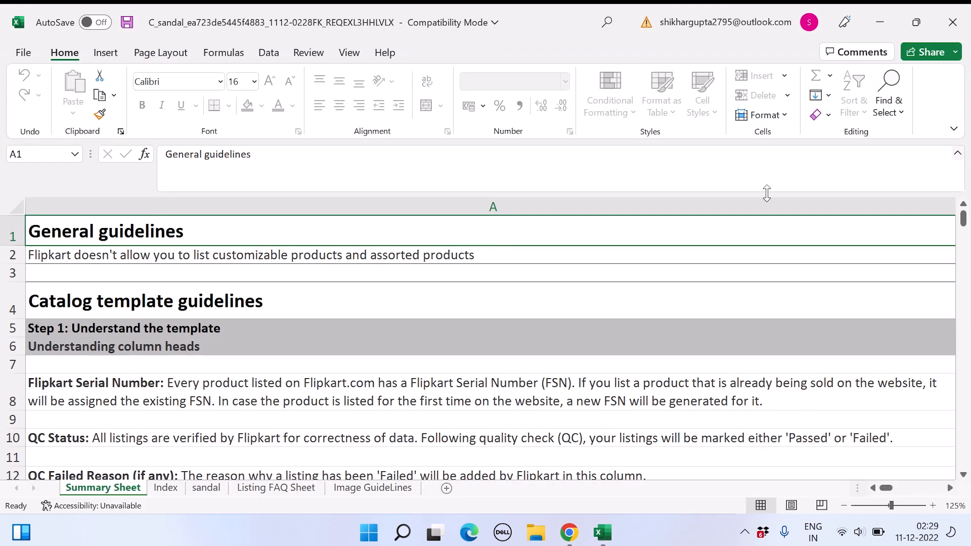
Step: Examine the sandal sheet's product columns from Seller SKU ID through Ideal For along the 350 Blue row
left_click(217, 488)
left_click(844, 507)
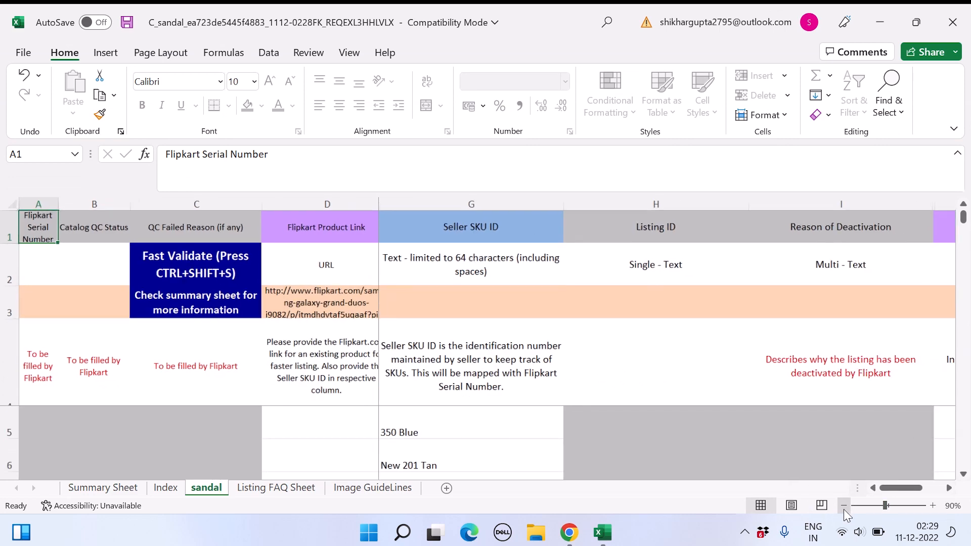
left_click(844, 508)
left_click(395, 402)
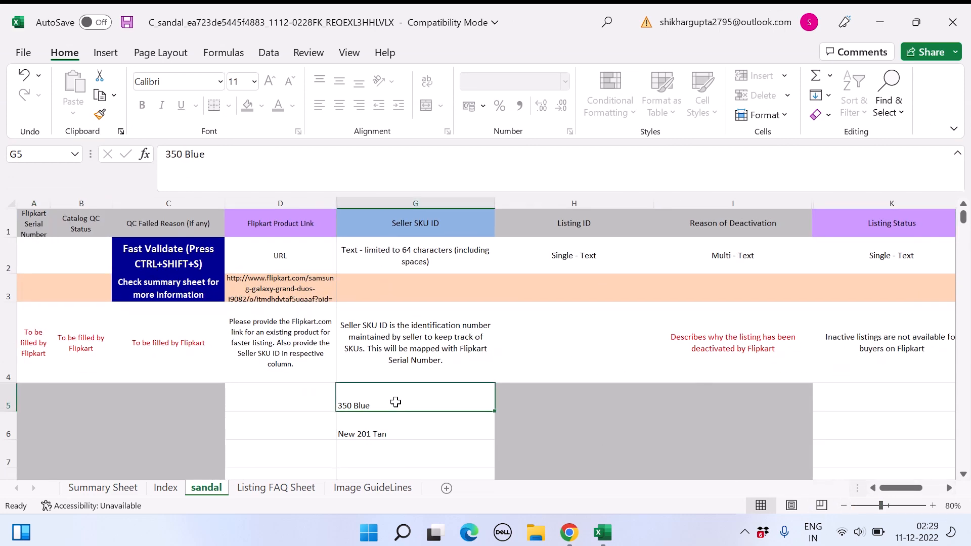
key("Right")
key("Right")
key("Right")
key("Right")
key("Right")
key("Right")
key("Right")
key("Right")
key("Right")
key("Right")
key("Right")
key("Right")
key("Right")
key("Right")
key("Right")
key("Right")
key("Right")
key("Right")
key("Right")
key("Right")
key("Right")
key("Right")
key("Right")
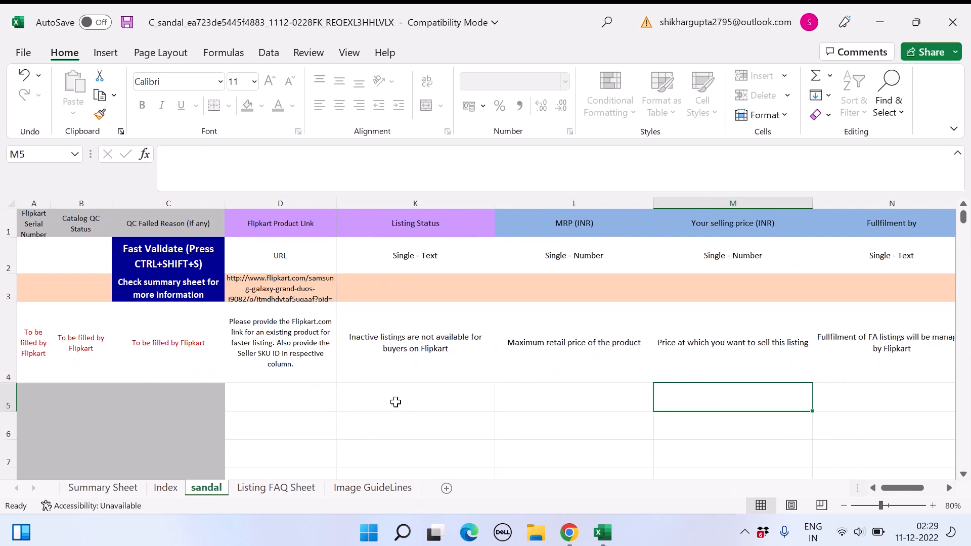
key("Right")
key("Right")
key("Right")
key("Right")
key("Right")
key("Right")
key("Right")
key("Right")
key("Right")
key("Right")
key("Right")
key("Right")
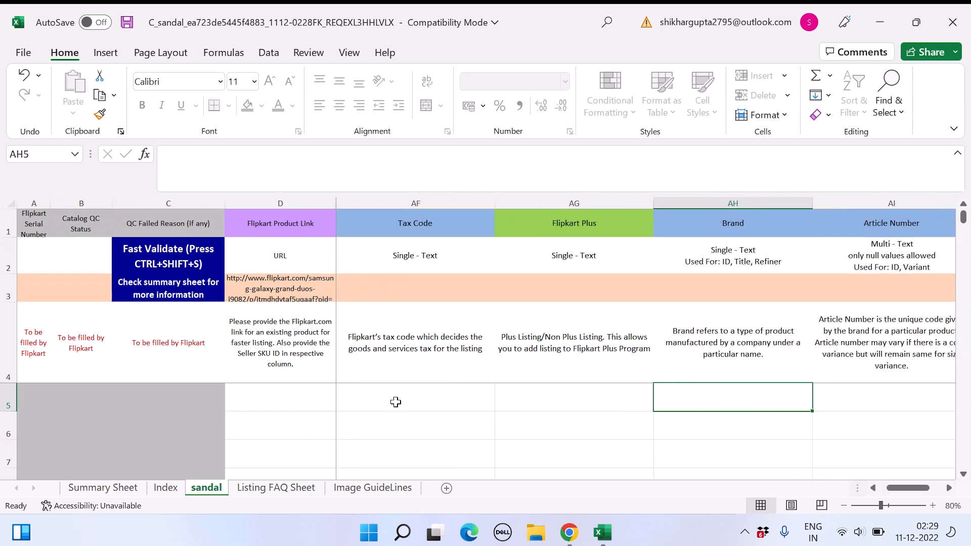
key("Right")
key("Right")
key("Right")
key("Right")
key("Right")
key("Right")
key("Right")
key("Right")
key("Right")
key("Right")
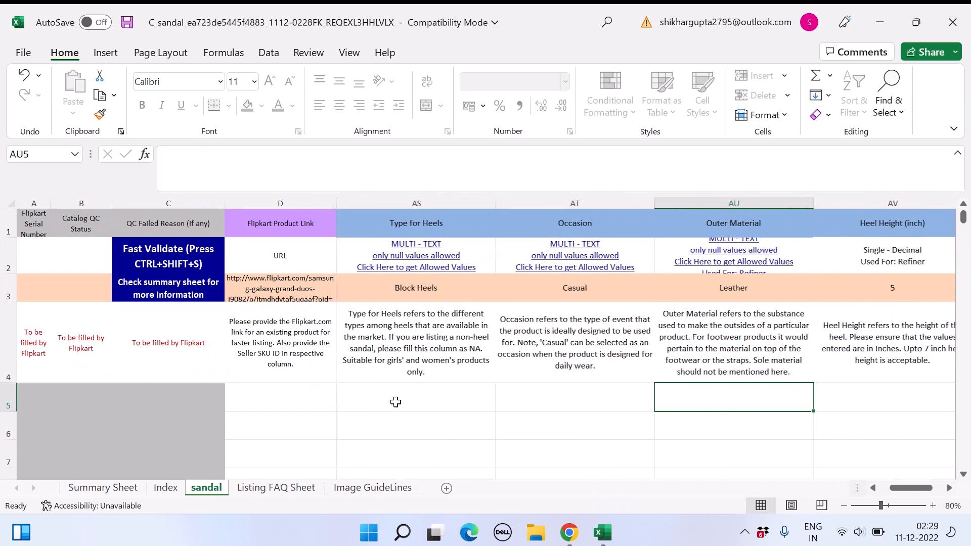
key("Left")
key("Left")
key("Left")
key("Left")
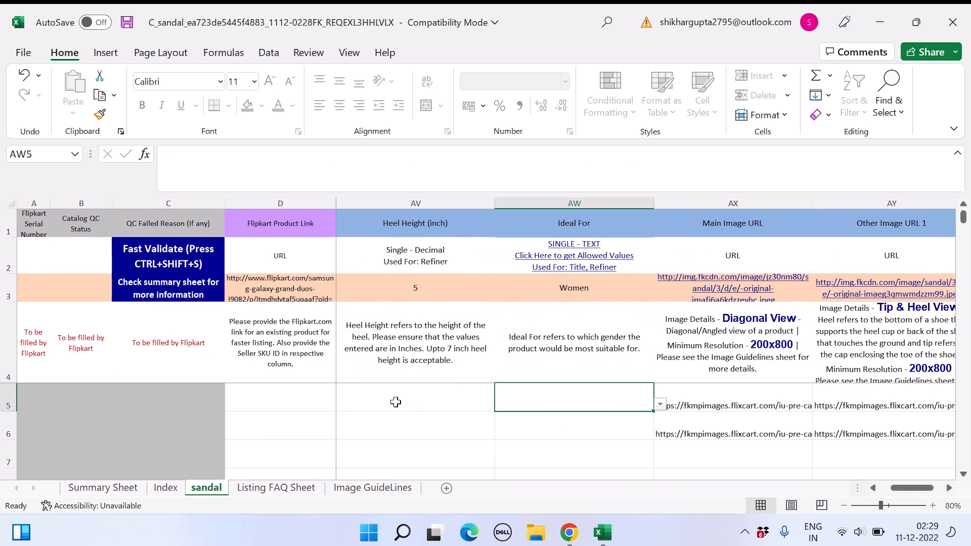
Step: Copy the 350 Blue and New 201 Tan rows from the Seller SKU ID column through the Trend AW 16 column
key("Right")
key("Home")
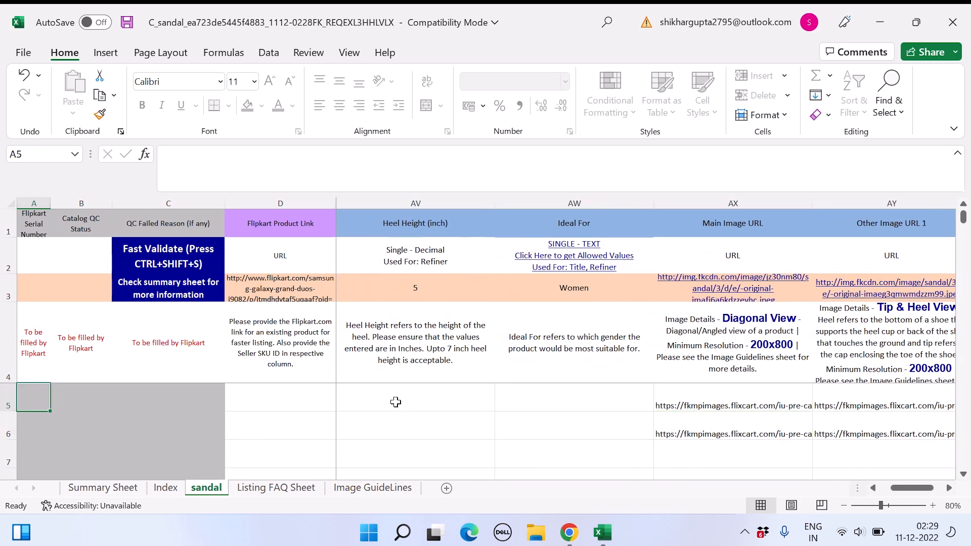
key("Right")
key("Right")
key("Right")
key("Right")
key("Down")
key("Down")
scroll(396, 403, "down", 1)
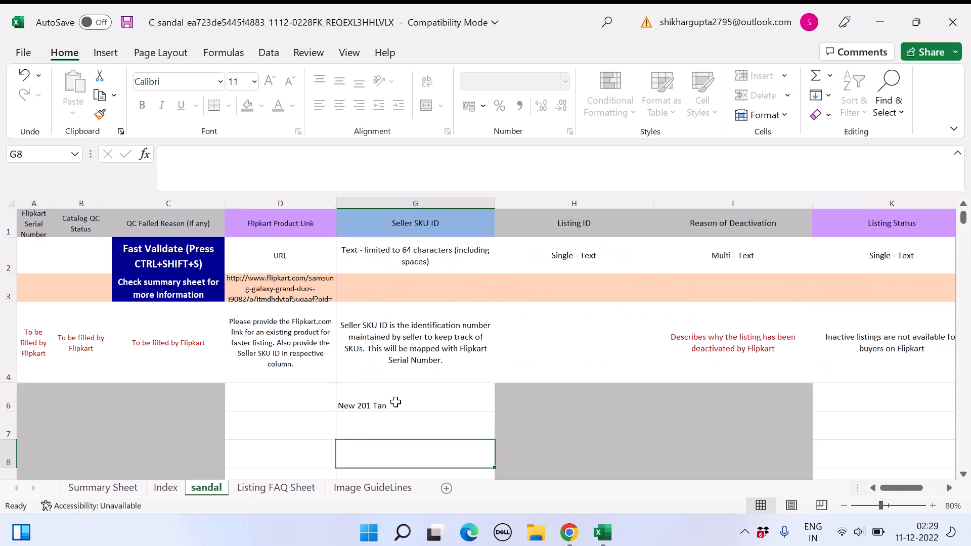
left_click(844, 507)
key("Up")
key("Up")
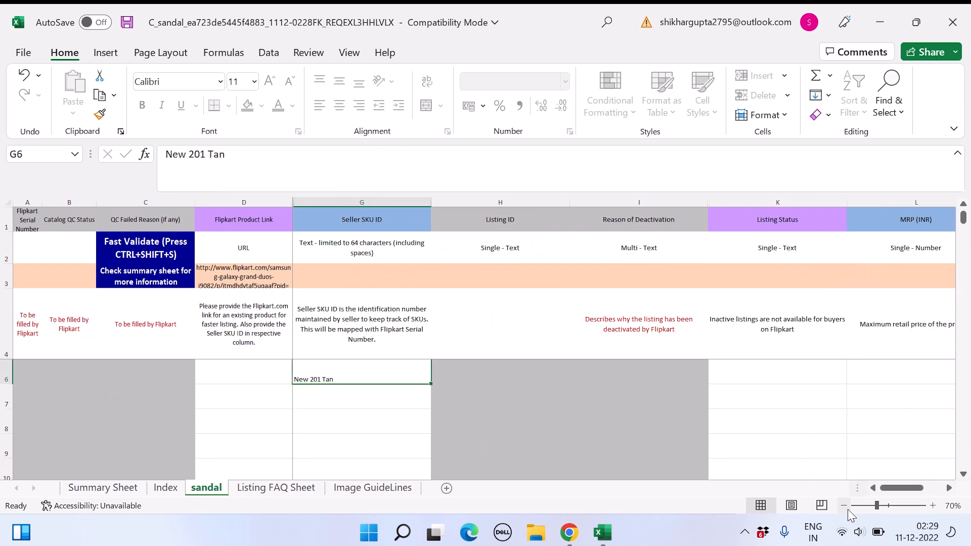
key("shift+Down")
key("ctrl+shift+Right")
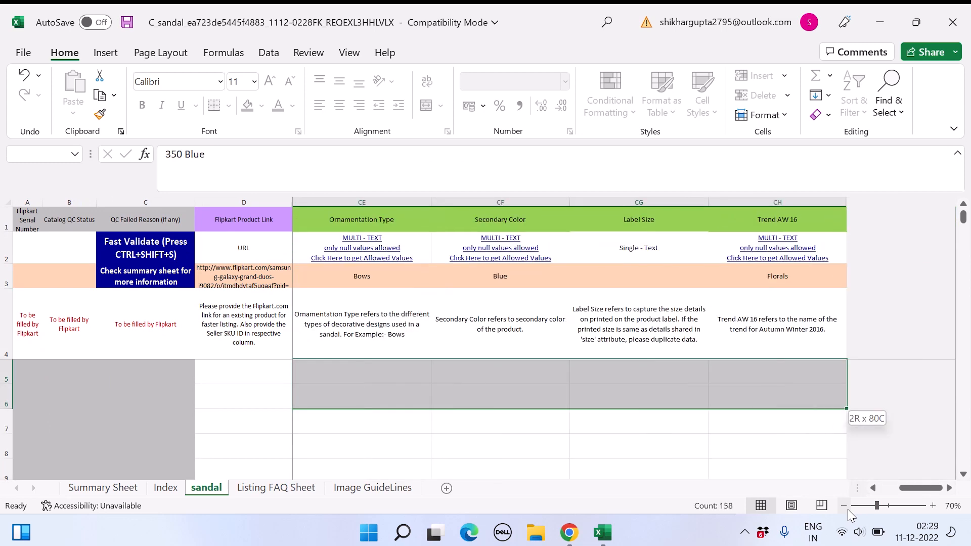
key("ctrl+c")
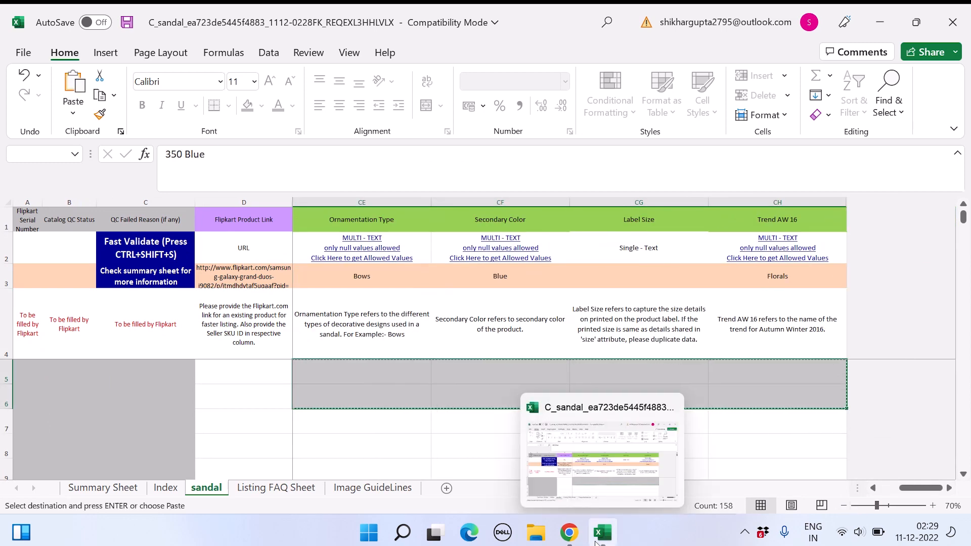
Step: Create a blank workbook and paste the copied product rows as values only, starting at cell A1
left_click(23, 52)
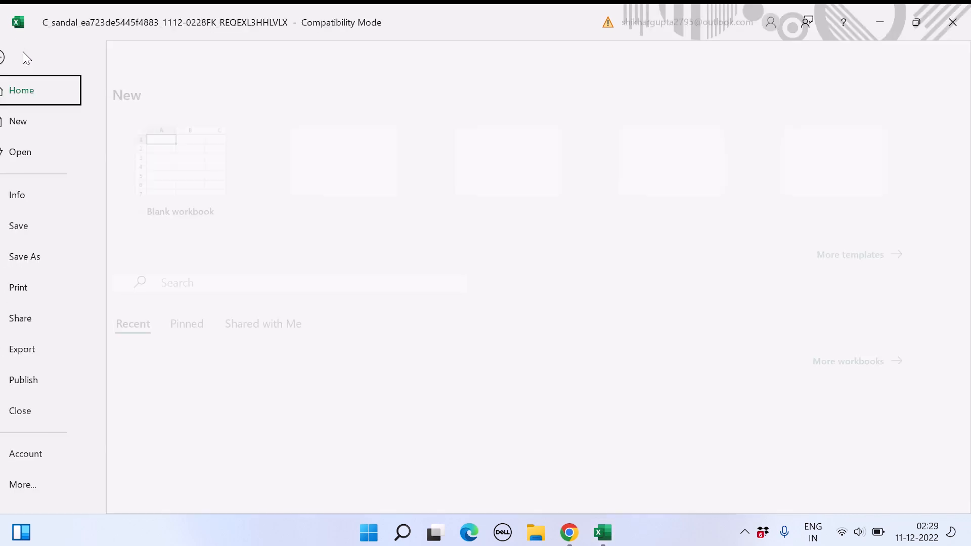
left_click(203, 182)
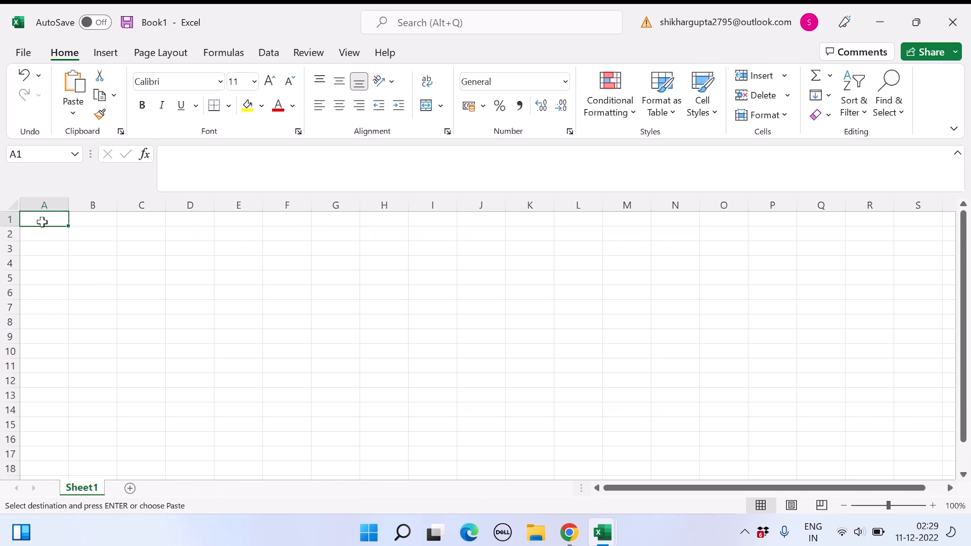
right_click(42, 222)
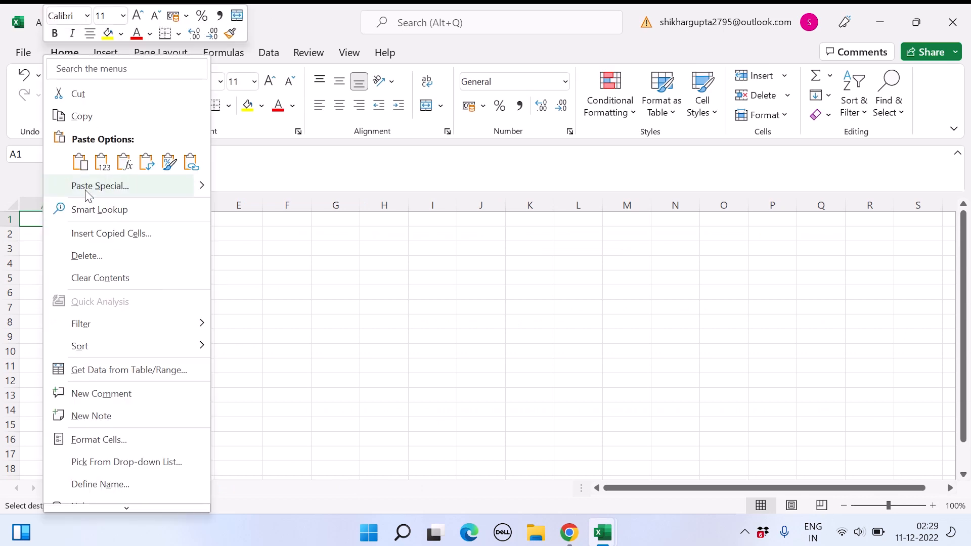
left_click(100, 186)
left_click(45, 159)
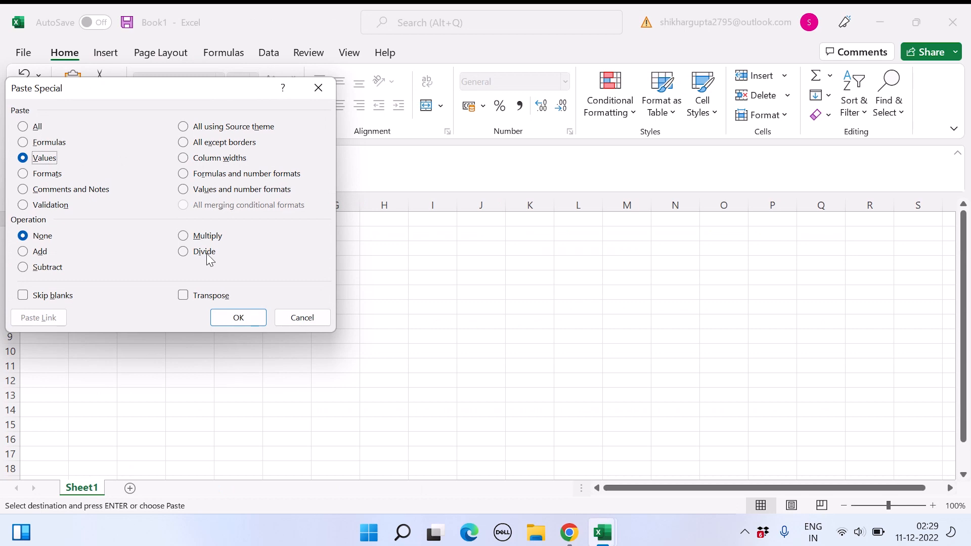
left_click(246, 324)
left_click(174, 330)
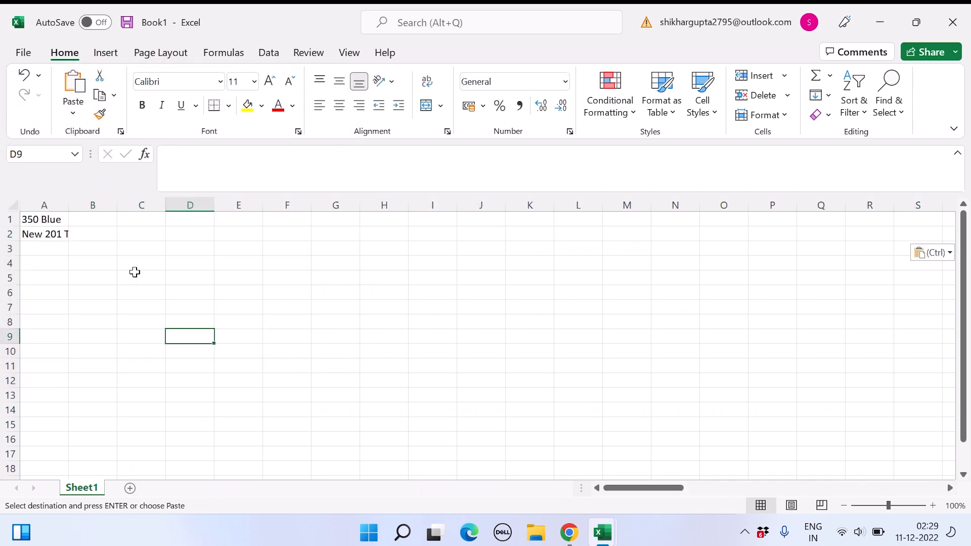
Step: Delete the empty columns B through AQ so the image URLs sit directly beside the SKU names
left_click_drag(99, 206, 693, 220)
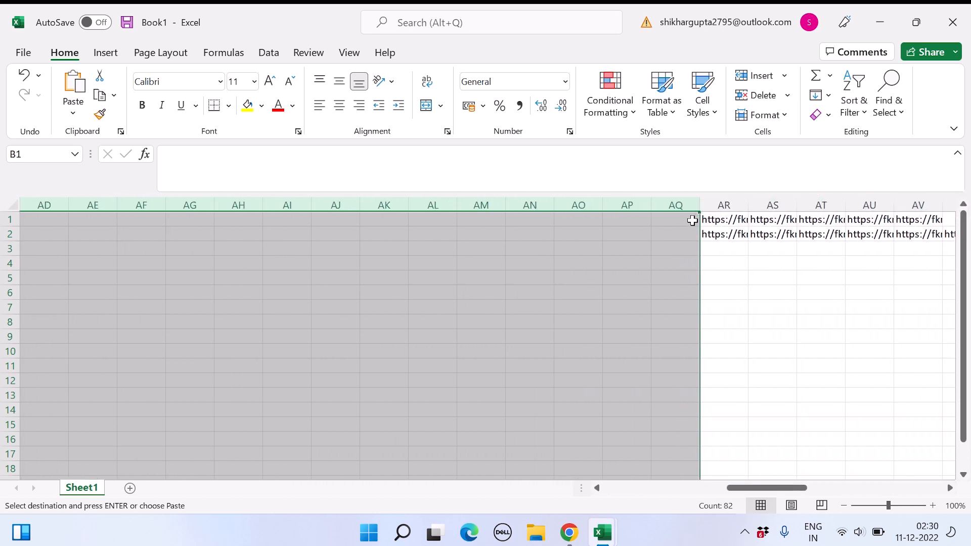
key("ctrl+minus")
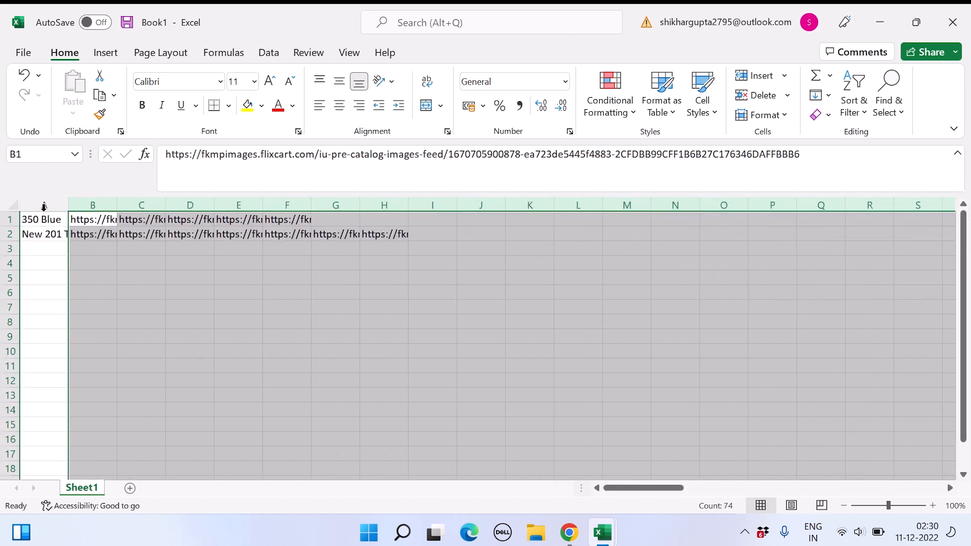
left_click(44, 217)
left_click(145, 348)
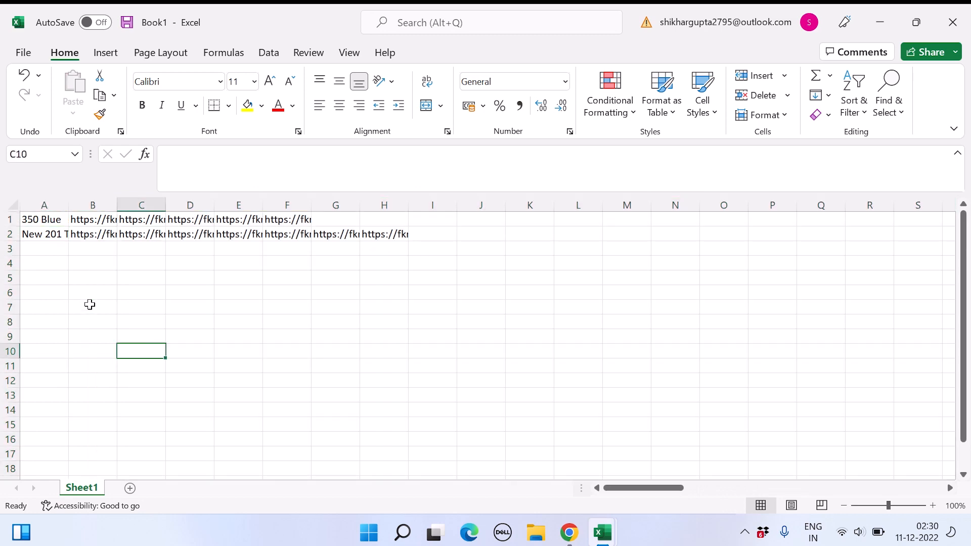
Step: Widen column A of the new workbook to fit the full SKU names
double_click(73, 217)
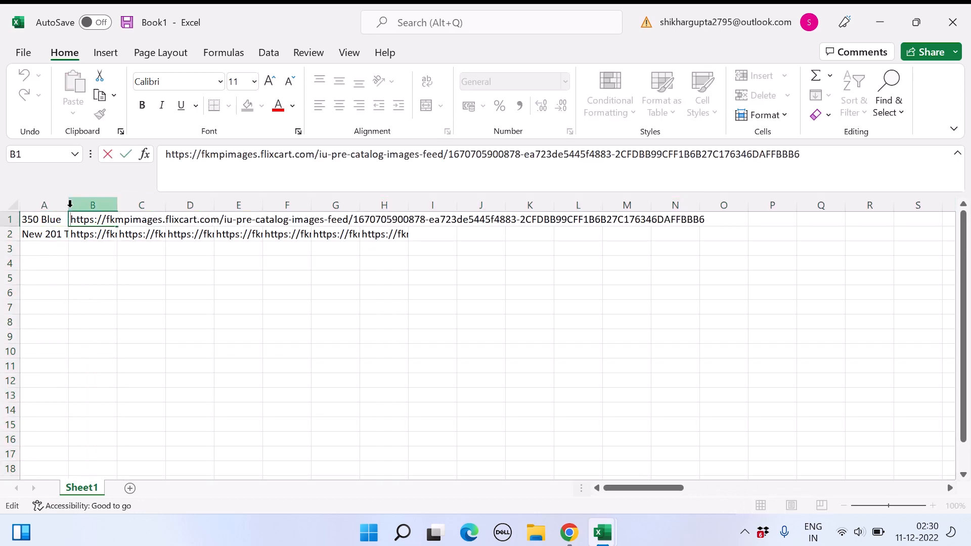
left_click(74, 287)
left_click_drag(70, 208, 84, 207)
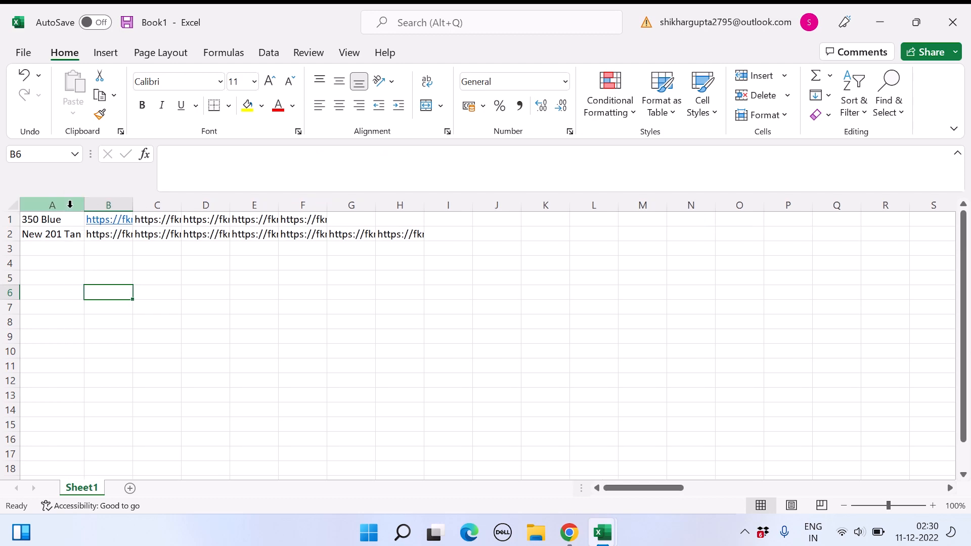
Step: Select cell A6 in the new workbook, switch back to the sandal catalog, and set the first Seller SKU ID to 350BLUE-6
mouse_move(610, 543)
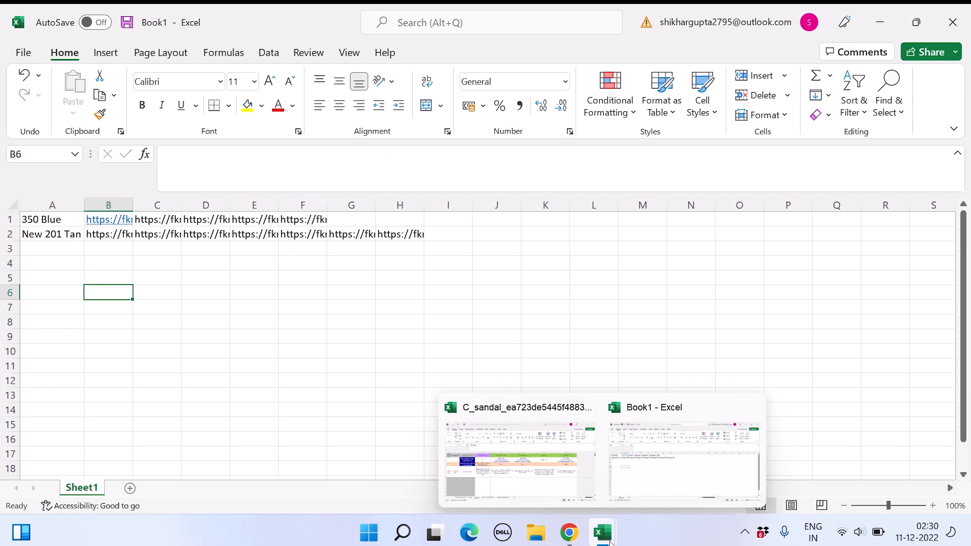
left_click(562, 498)
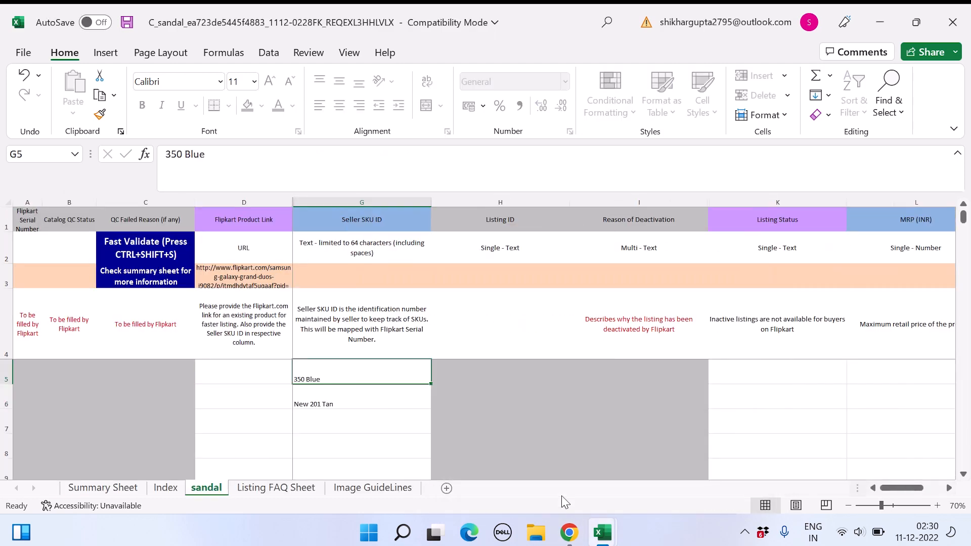
key("Up")
key("Down")
mouse_move(609, 531)
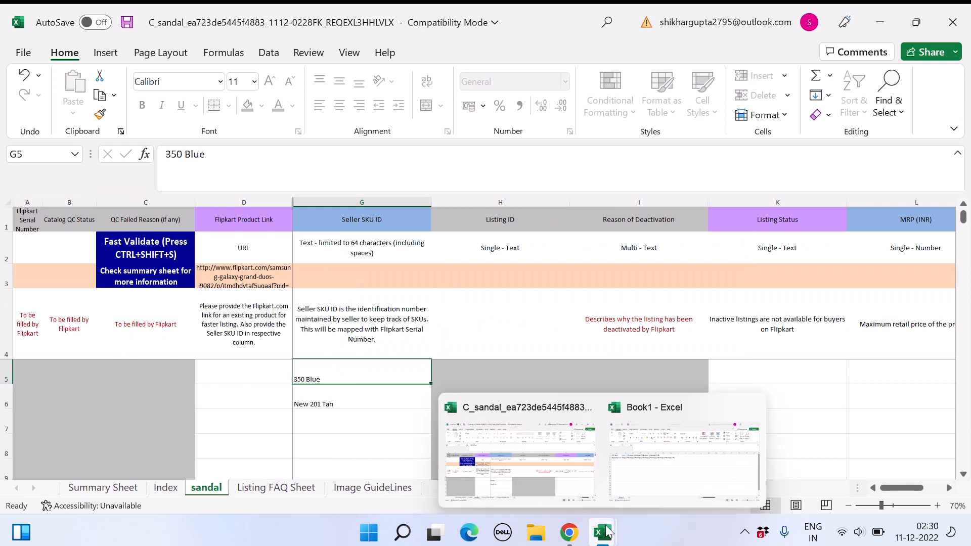
left_click(655, 471)
key("Left")
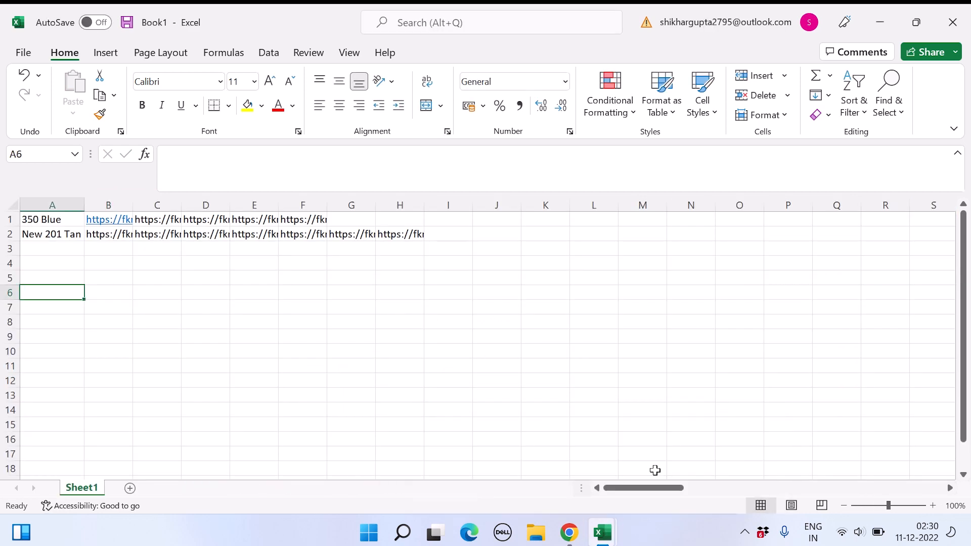
mouse_move(611, 542)
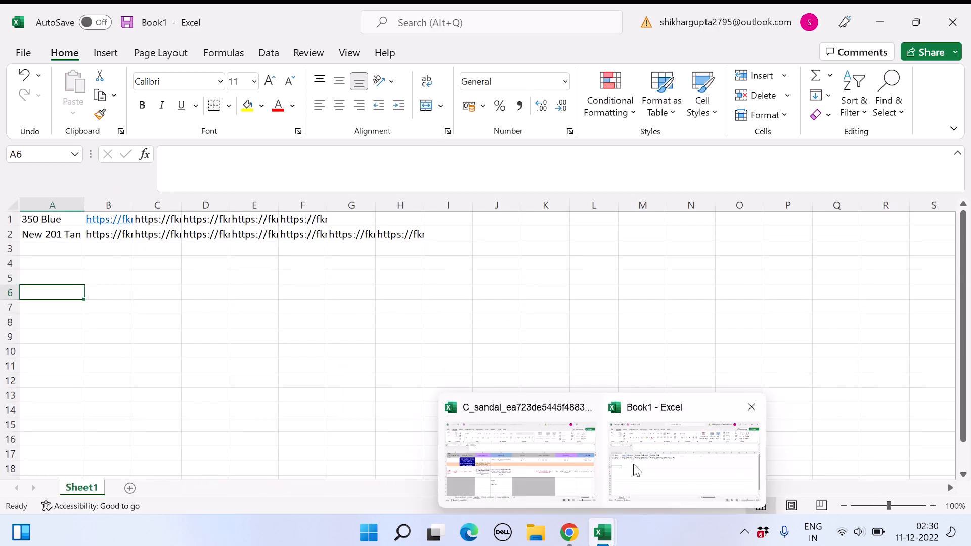
left_click(550, 464)
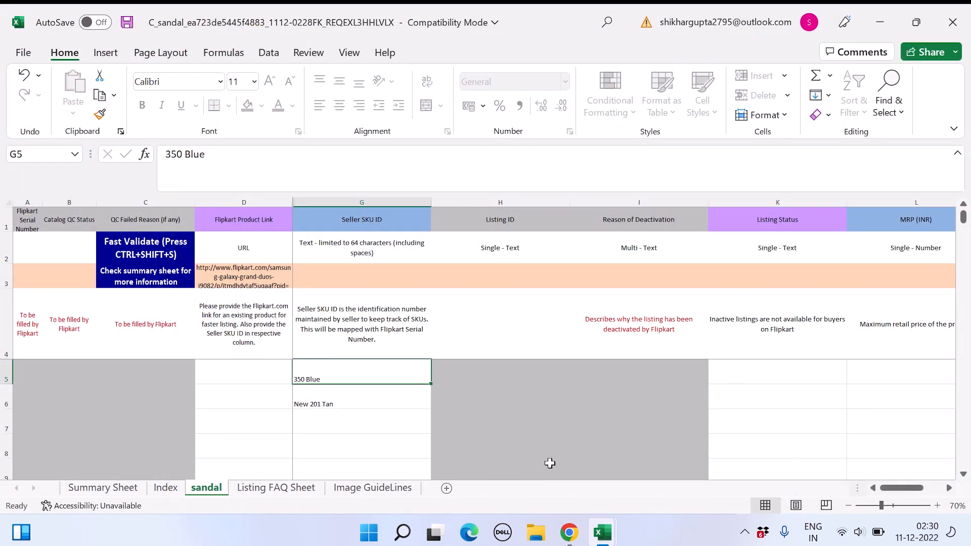
type("350BLUE-")
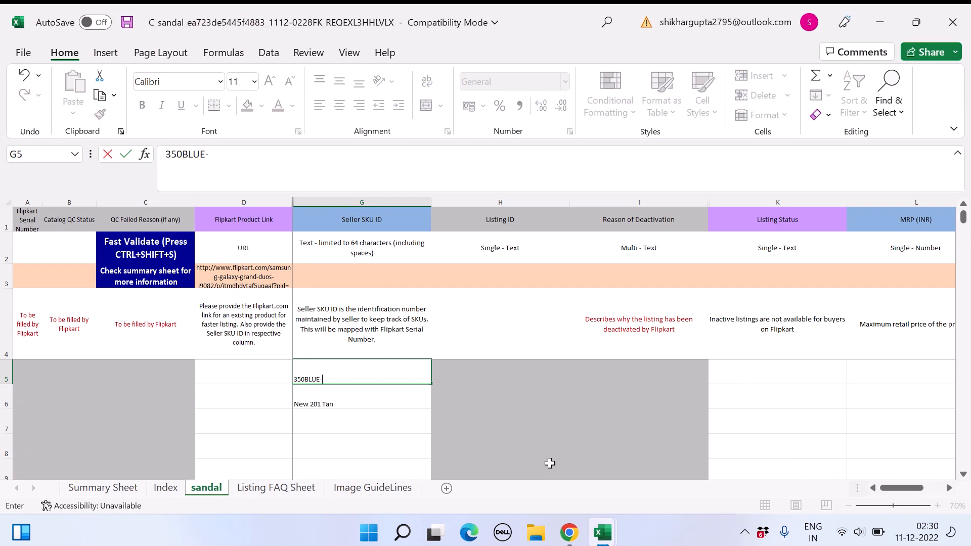
type("6")
key("Return")
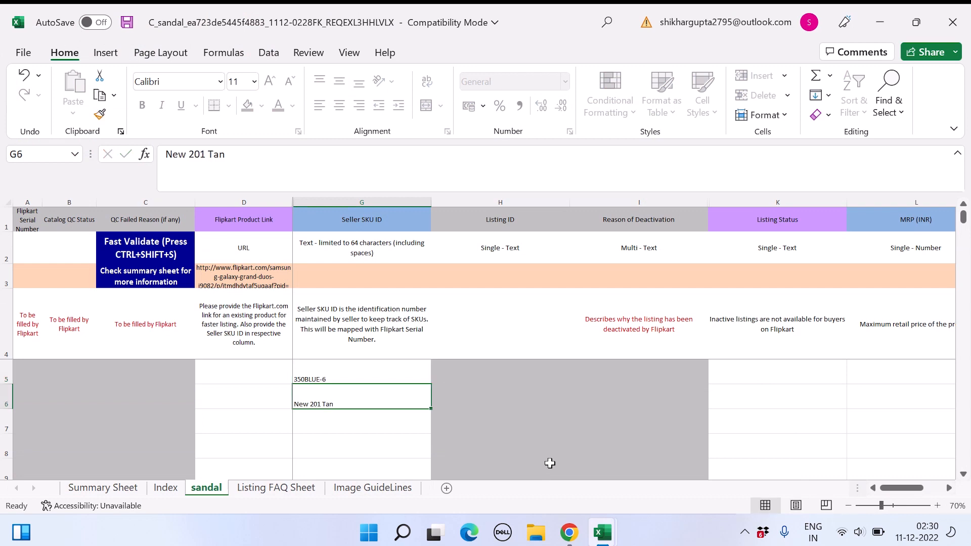
Step: Copy 350BLUE-6 down the Seller SKU ID column to fill cells G5 through G9
key("Up")
key("ctrl+c")
key("shift+Down")
key("shift+Down")
key("shift+Down")
key("shift+Down")
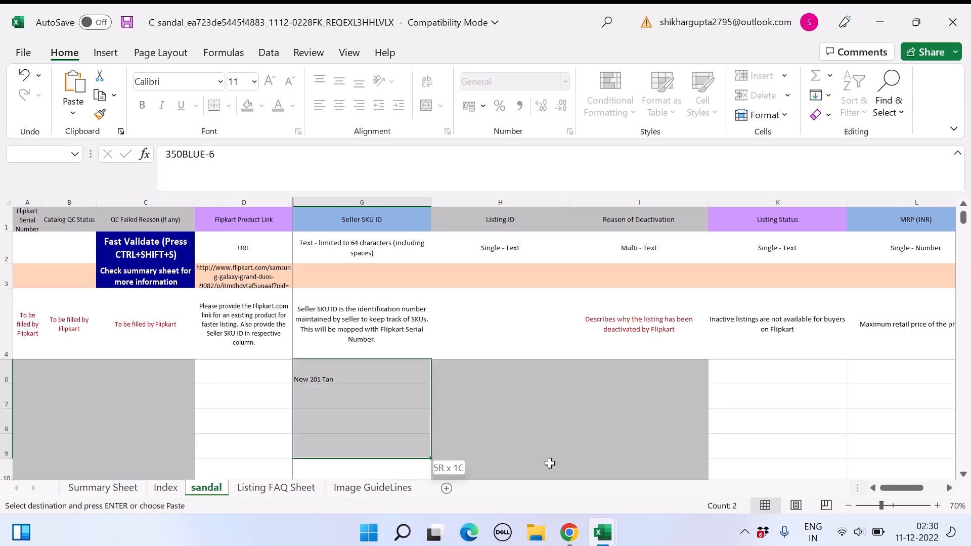
key("ctrl+v")
key("Up")
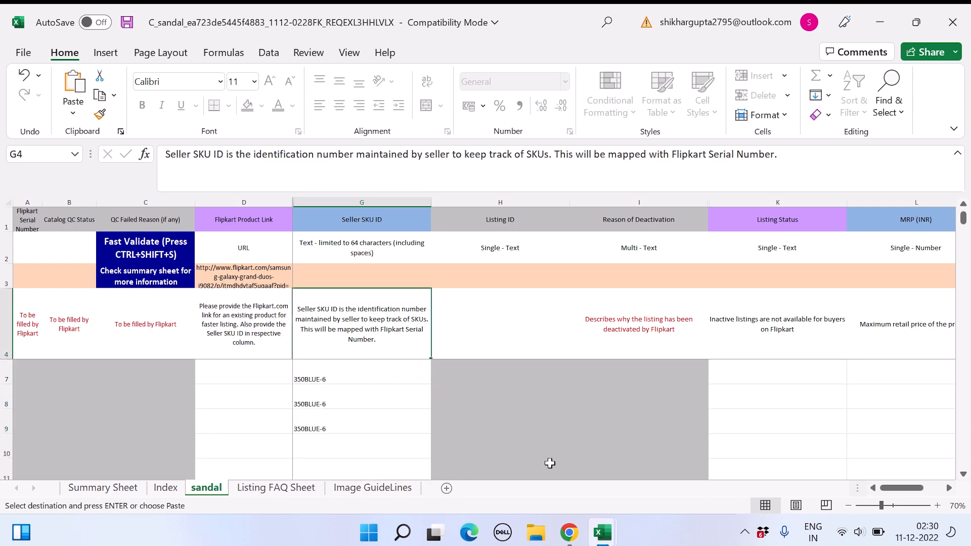
Step: Change the Seller SKU IDs in rows 6 and 7 to 350BLUE-7 and 350BLUE-8
key("Down")
key("Down")
double_click(354, 407)
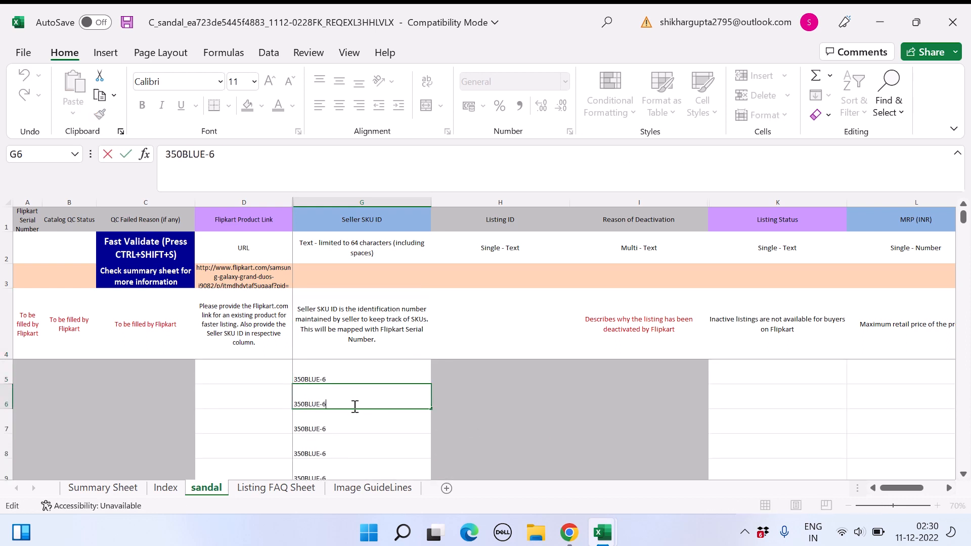
type("7")
key("Return")
key("Down")
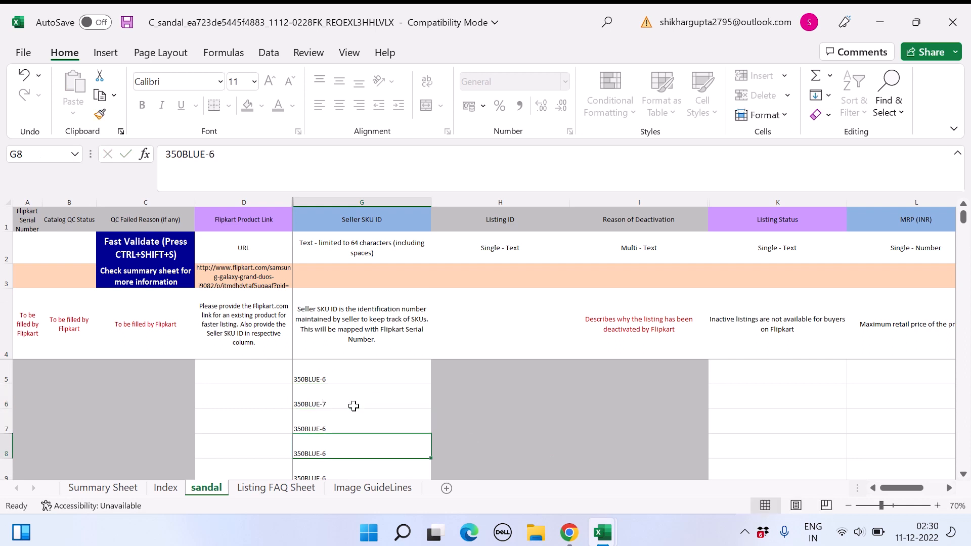
double_click(352, 417)
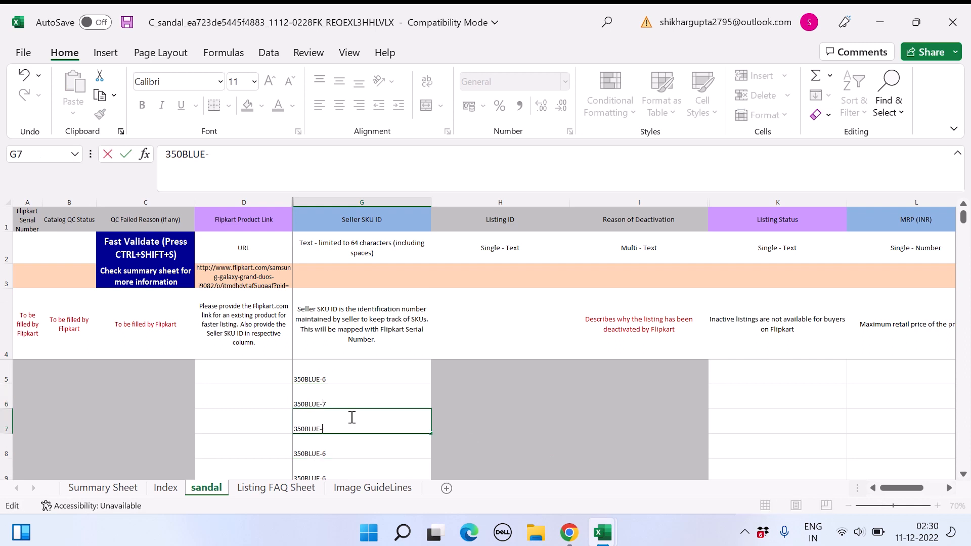
type("8")
key("Return")
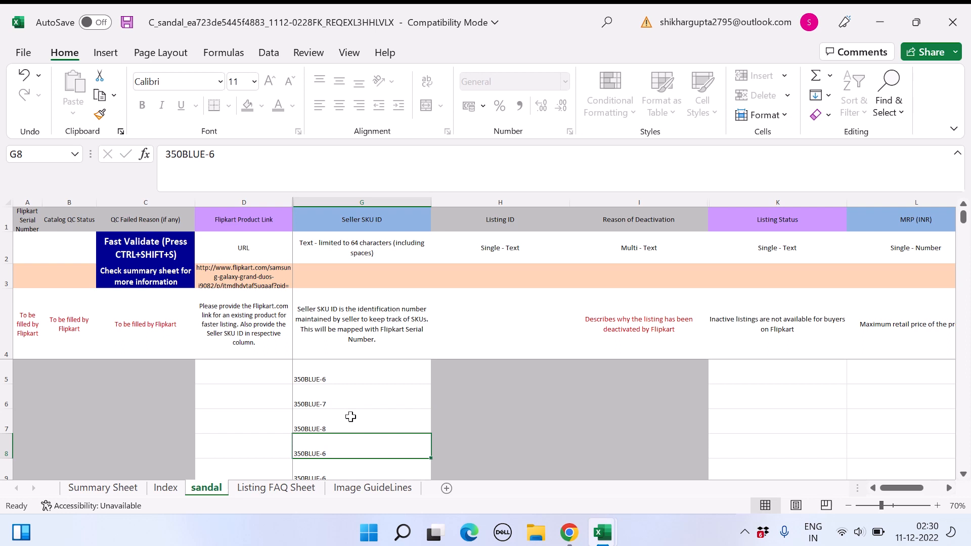
Step: Change the Seller SKU IDs in rows 8 and 9 to 350BLUE-9 and 350BLUE-10
double_click(347, 448)
key("BackSpace")
type("9")
key("Return")
double_click(348, 448)
key("BackSpace")
type("10")
key("Return")
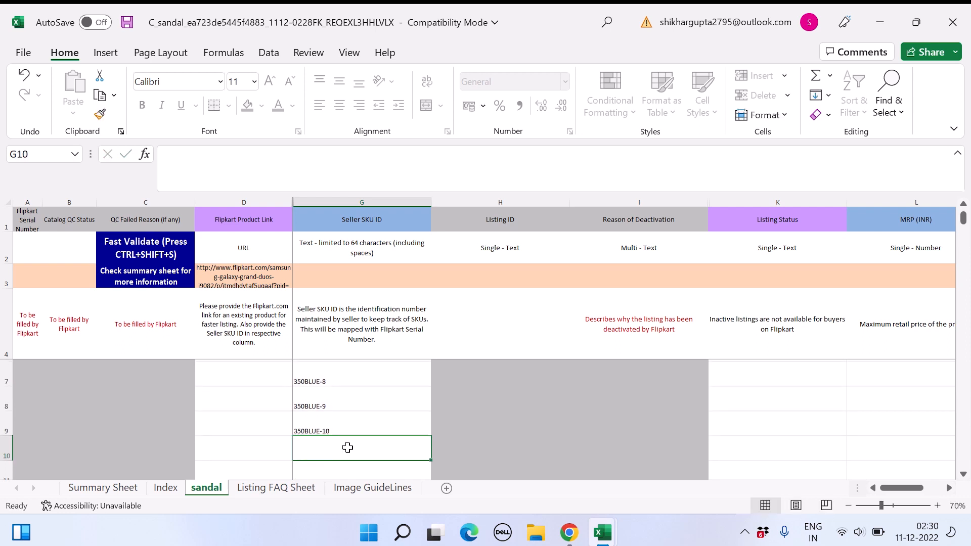
Step: Copy the five Seller SKU IDs, 350BLUE-6 to 350BLUE-10, into the Book1 workbook starting at cell A6
key("Up")
key("Up")
key("Up")
key("Up")
key("Up")
key("Up")
key("Up")
key("Up")
key("Up")
key("Down")
key("Down")
key("Down")
key("Down")
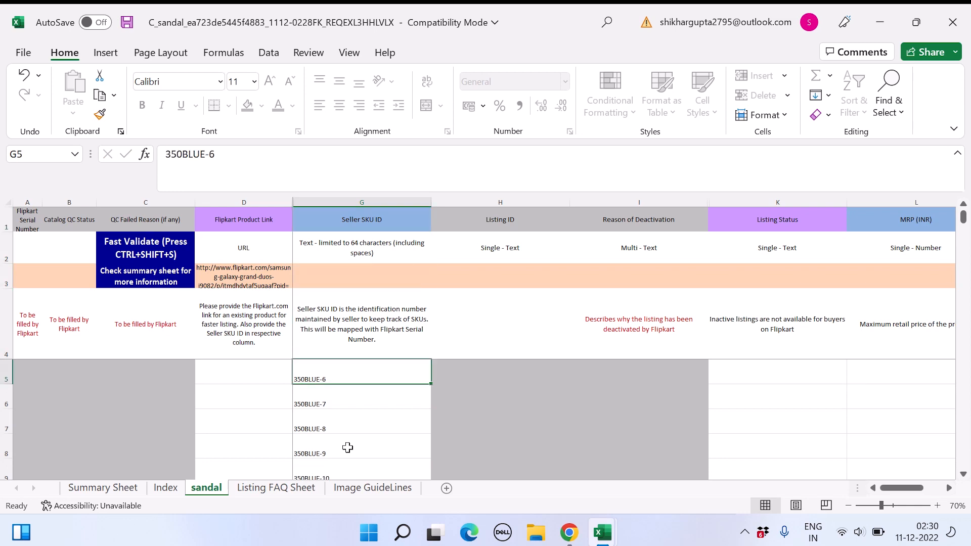
key("shift+Down")
key("shift+Down")
key("shift+Down")
key("shift+Down")
key("ctrl+c")
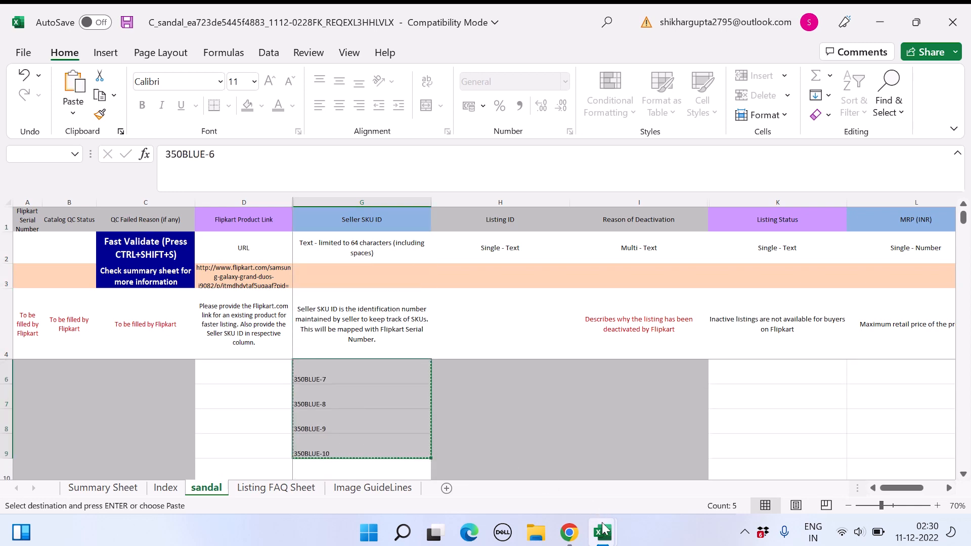
mouse_move(603, 529)
left_click(650, 486)
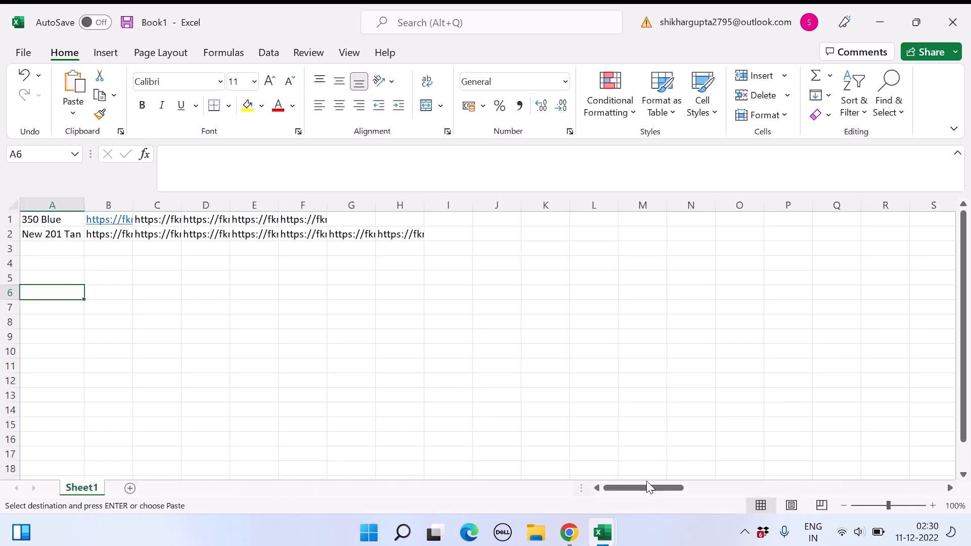
key("ctrl+v")
Step: Switch back to the C_sandal catalog workbook and set the Listing Status in K5 to Active
mouse_move(603, 531)
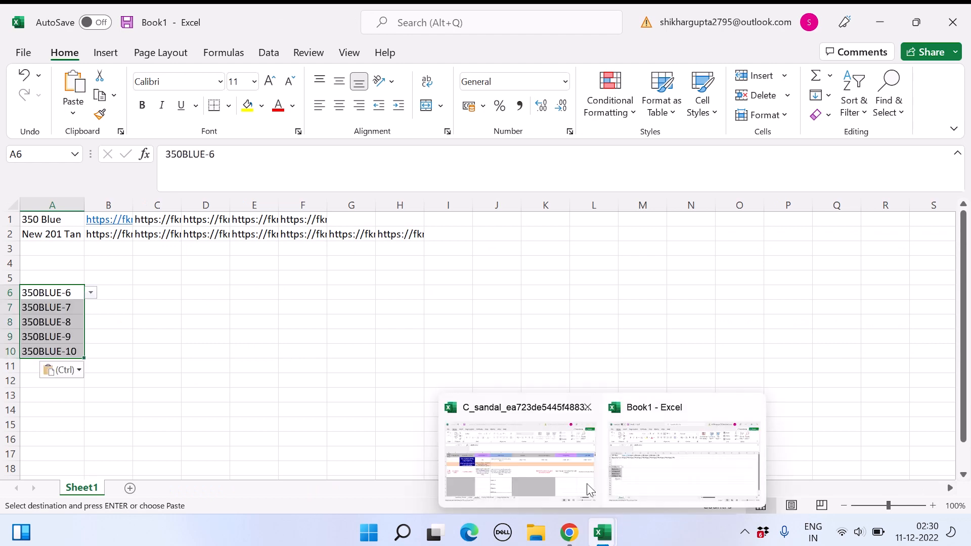
left_click(526, 472)
key("Right")
key("Right")
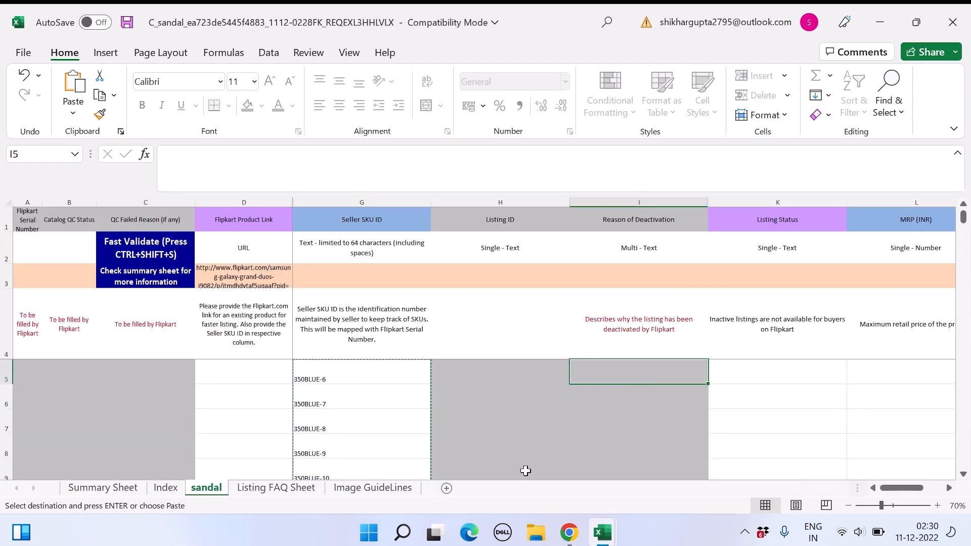
key("Right")
key("Right")
key("Left")
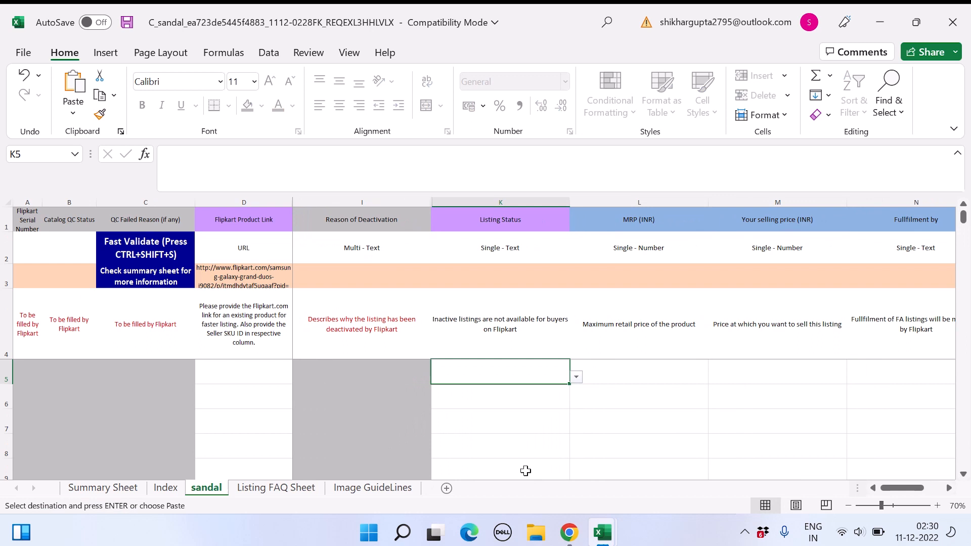
left_click(579, 382)
left_click(542, 389)
Step: Enter 1999 as the MRP in L5 and 699 as the selling price in M5
left_click(638, 378)
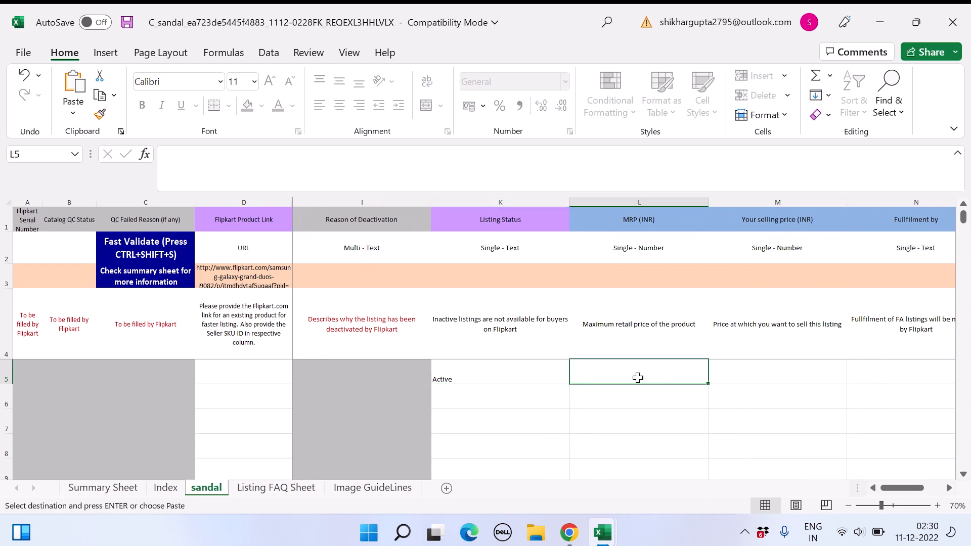
type("1999")
key("Tab")
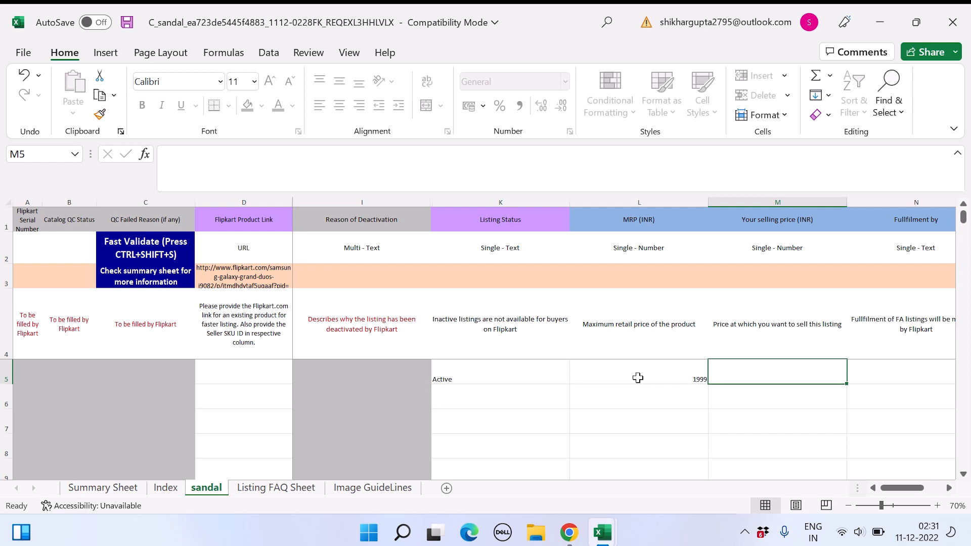
type("7")
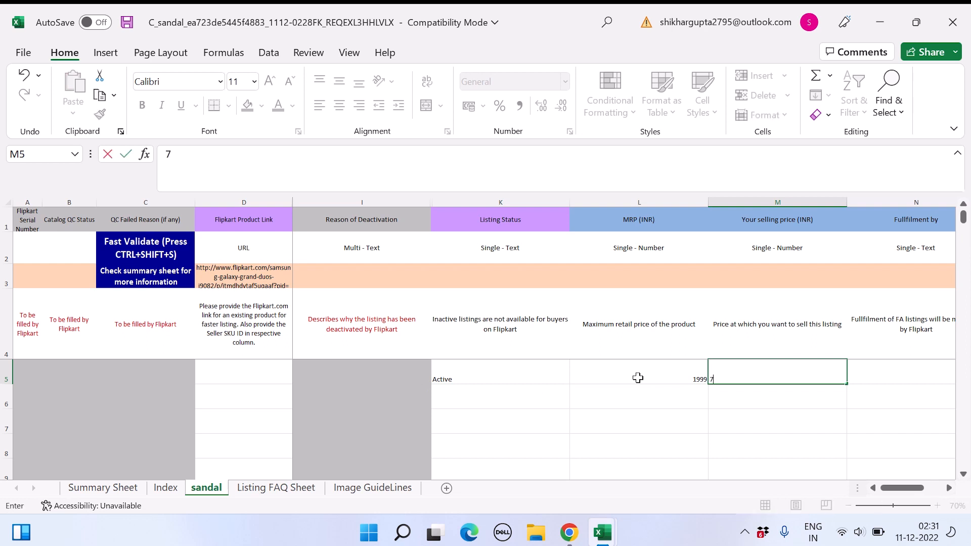
key("BackSpace")
type("699")
key("Tab")
Step: Set Fullfilment by in N5 to Seller
key("Tab")
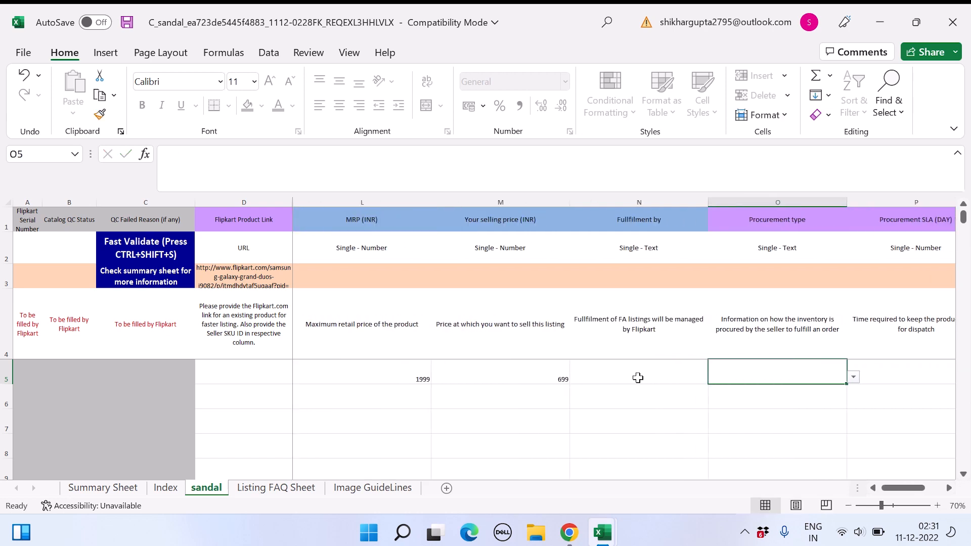
left_click(638, 378)
left_click(715, 380)
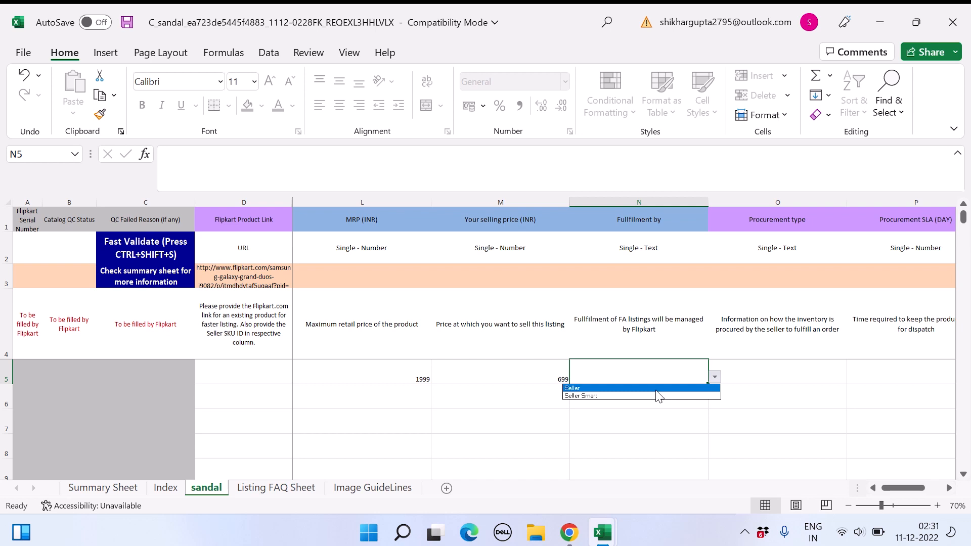
left_click(656, 390)
Step: Choose instock as the Procurement type in O5
key("Tab")
key("Tab")
key("shift+Tab")
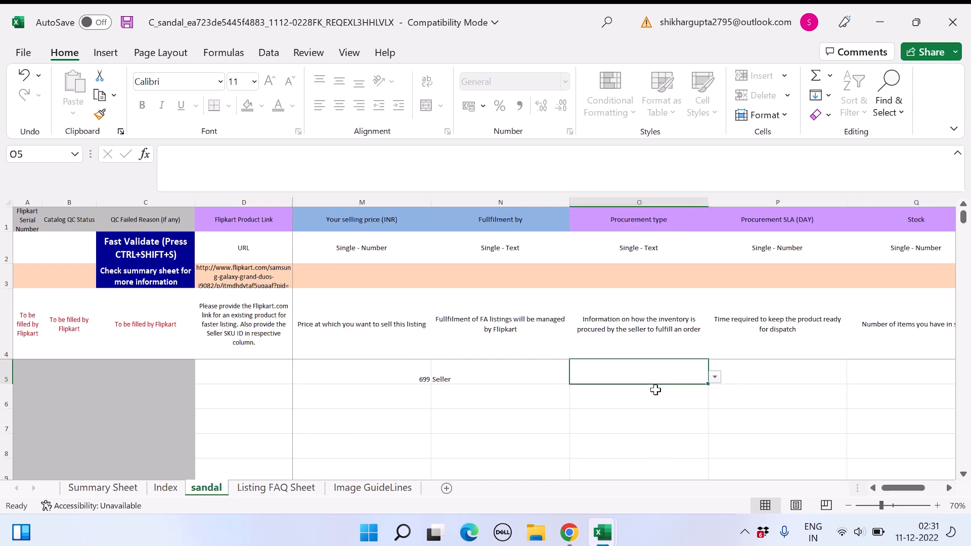
left_click(713, 378)
left_click(676, 391)
left_click(714, 378)
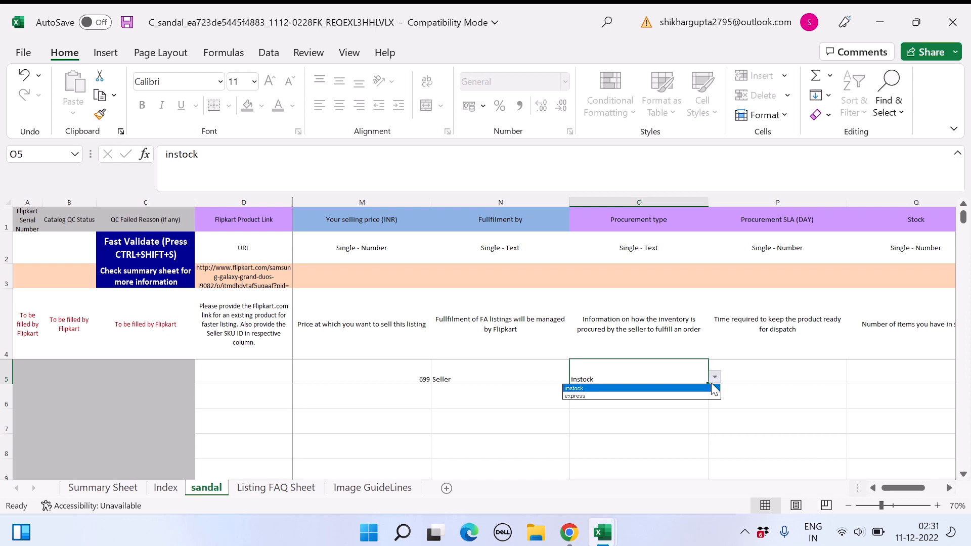
left_click(683, 389)
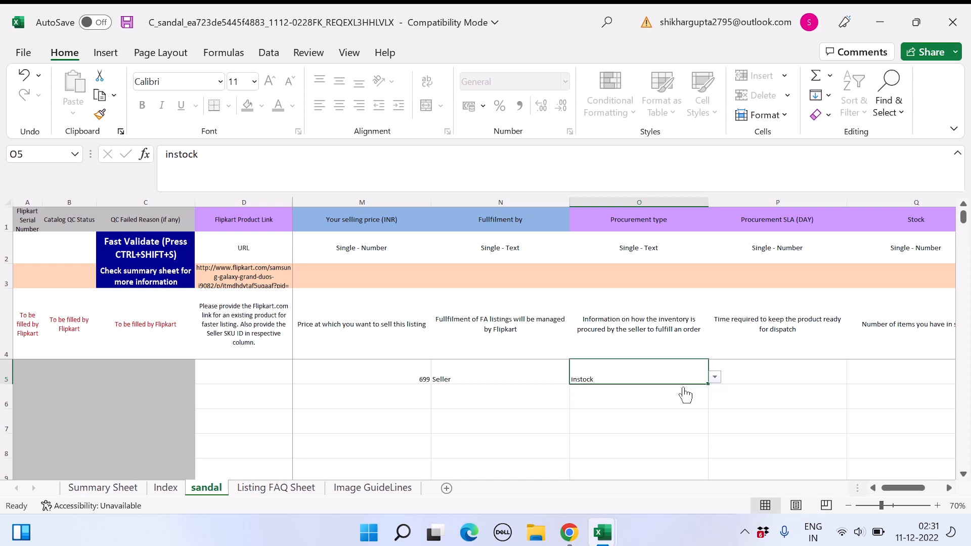
Step: Set the Procurement SLA in P5 to 2 days and the Stock in Q5 to 100
key("Right")
key("Right")
key("Left")
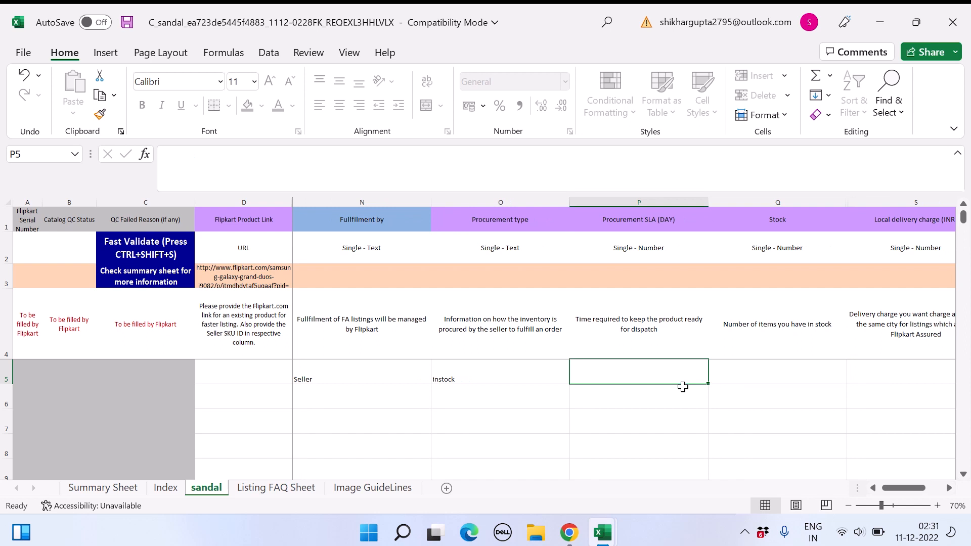
type("2")
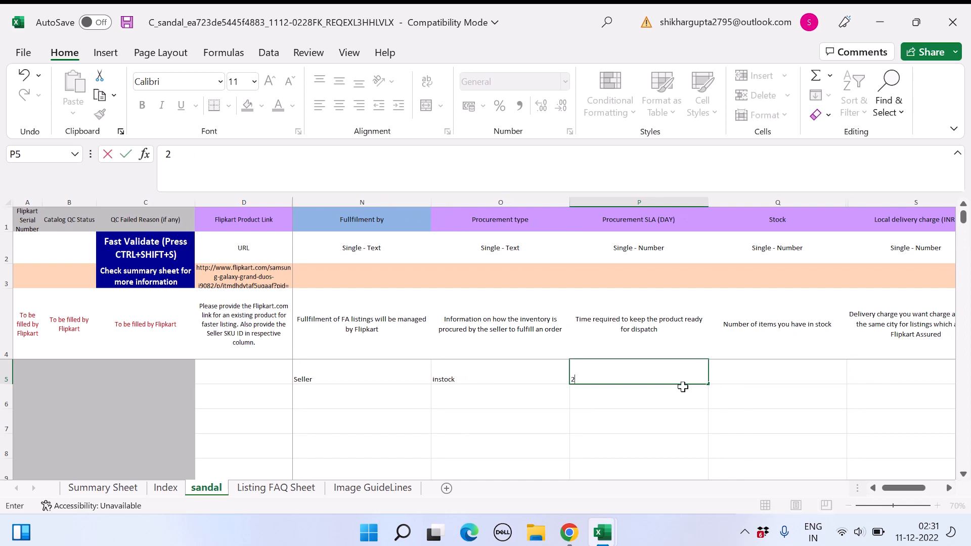
key("Right")
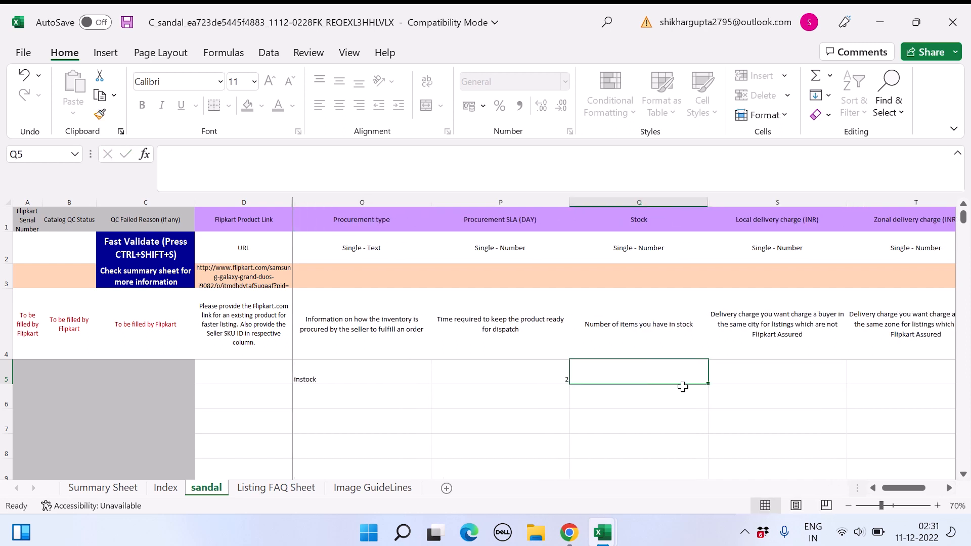
type("100")
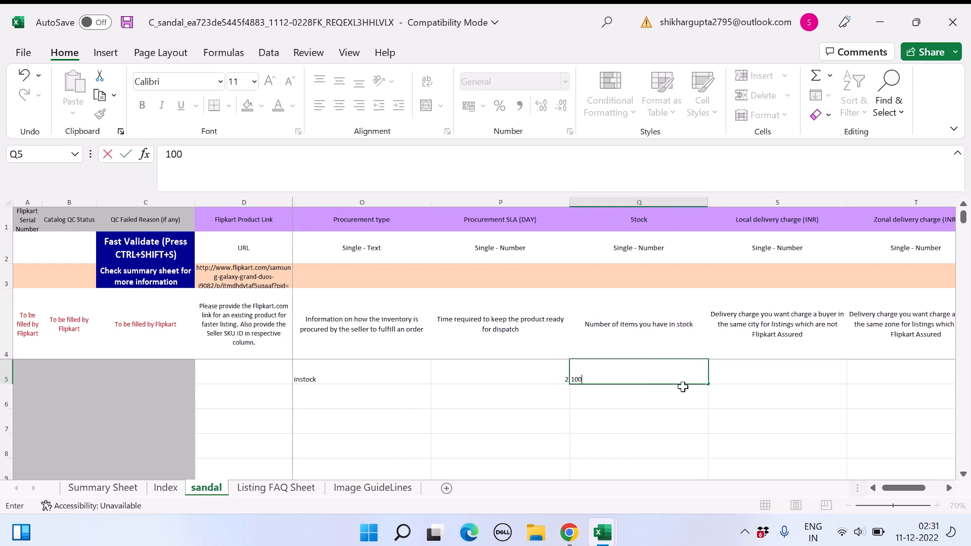
Step: Enter 0 for the local, zonal and national delivery charges in cells S5, T5 and U5
key("Right")
key("Right")
key("Left")
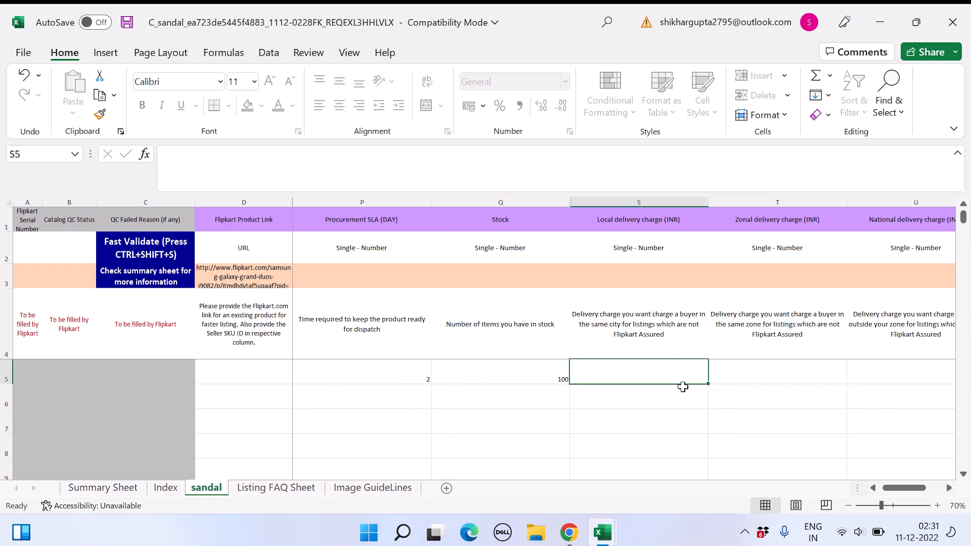
type("0")
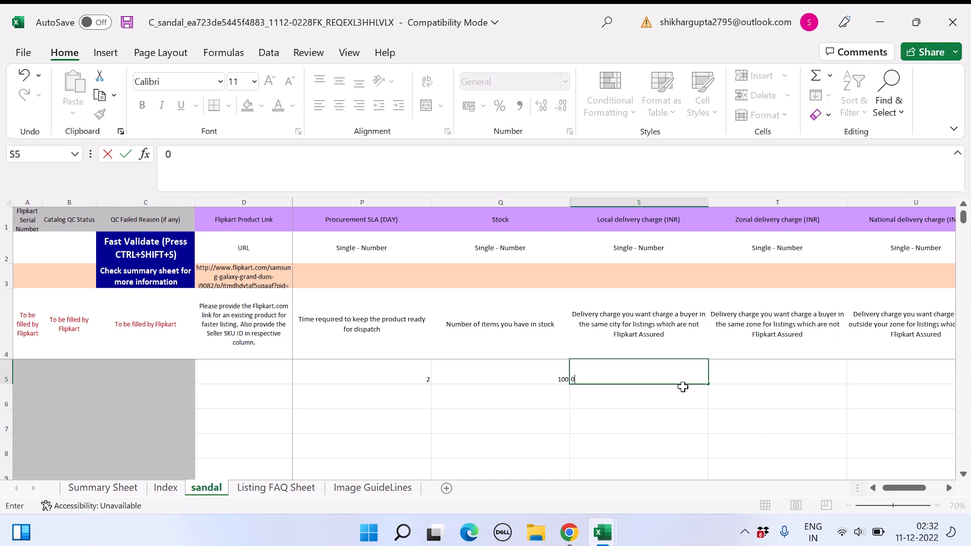
key("Tab")
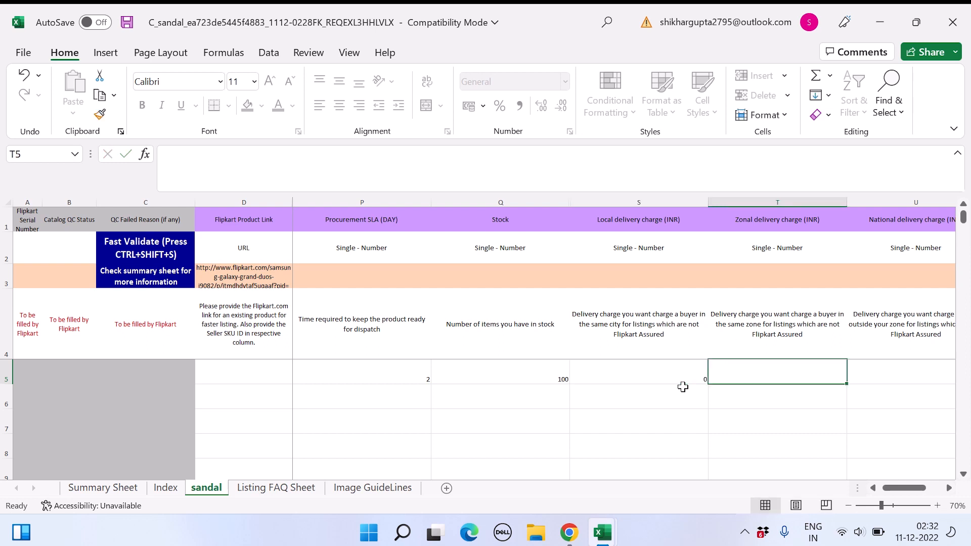
type("0")
key("Tab")
type("0")
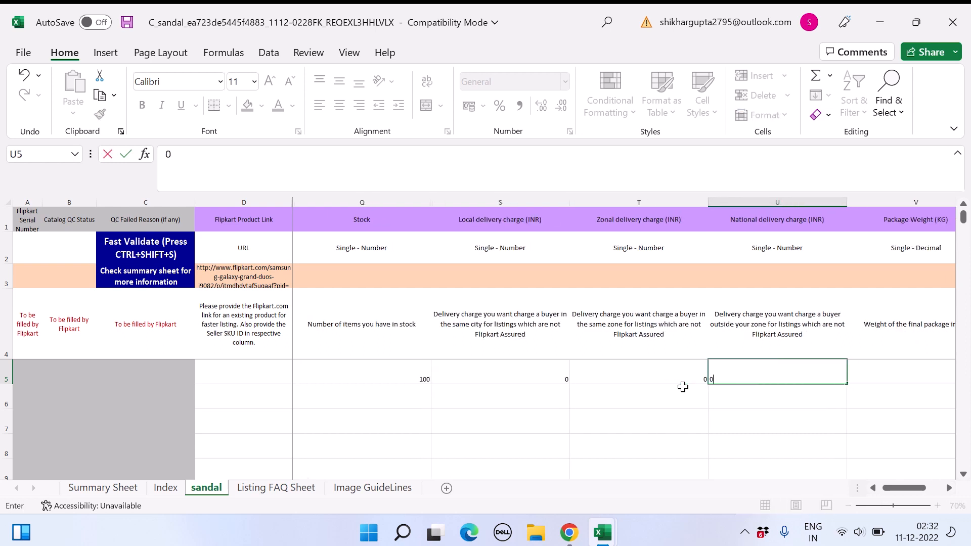
key("Tab")
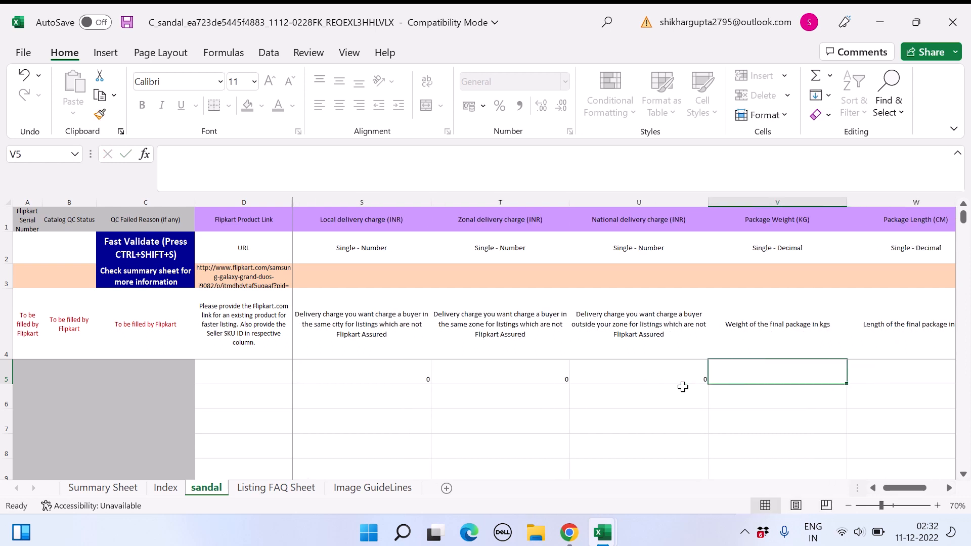
Step: Set the Package Weight in V5 to 1.3 kg
type("1.3")
key("Tab")
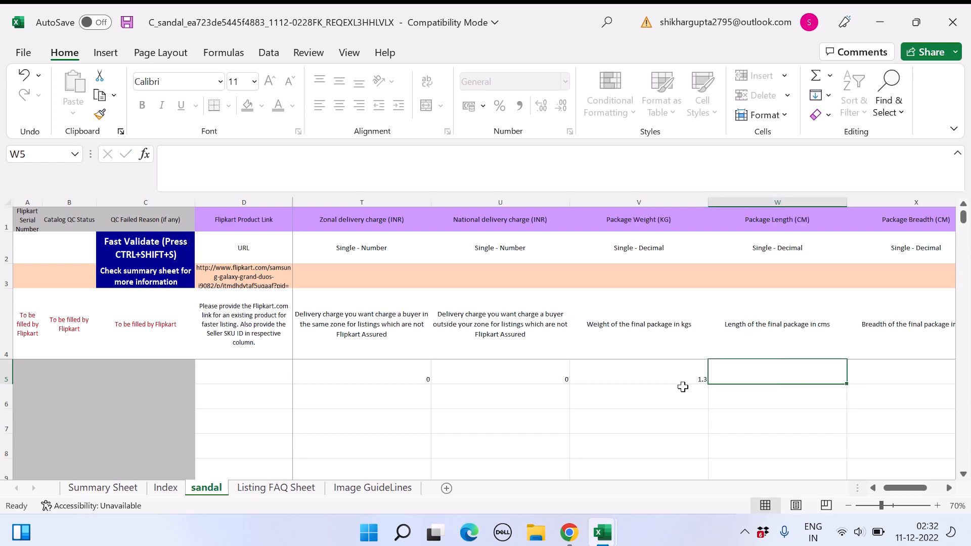
key("Left")
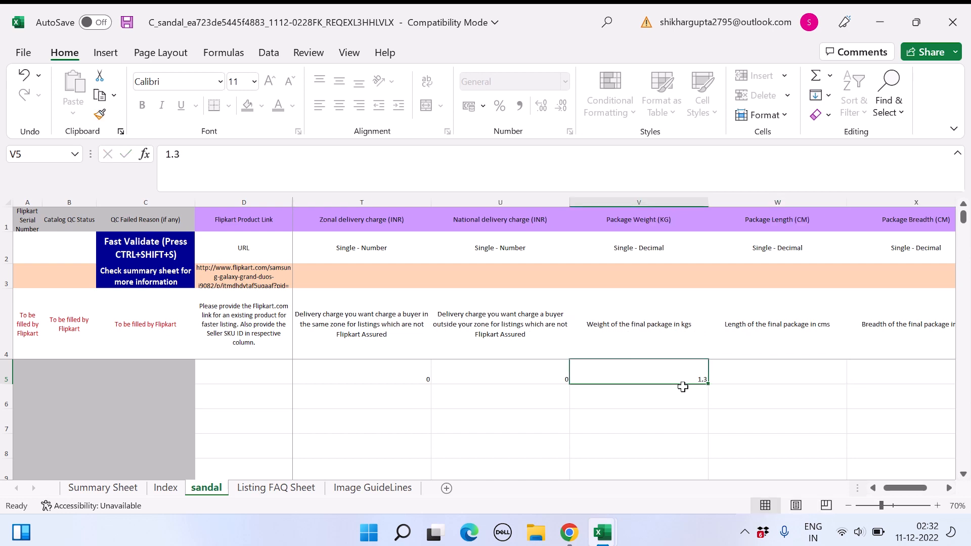
left_click(656, 219)
left_click(682, 380)
Step: Set the package length to 32 cm, breadth to 16 cm and height to 12 cm in W5 through Y5
key("Tab")
key("Tab")
key("Left")
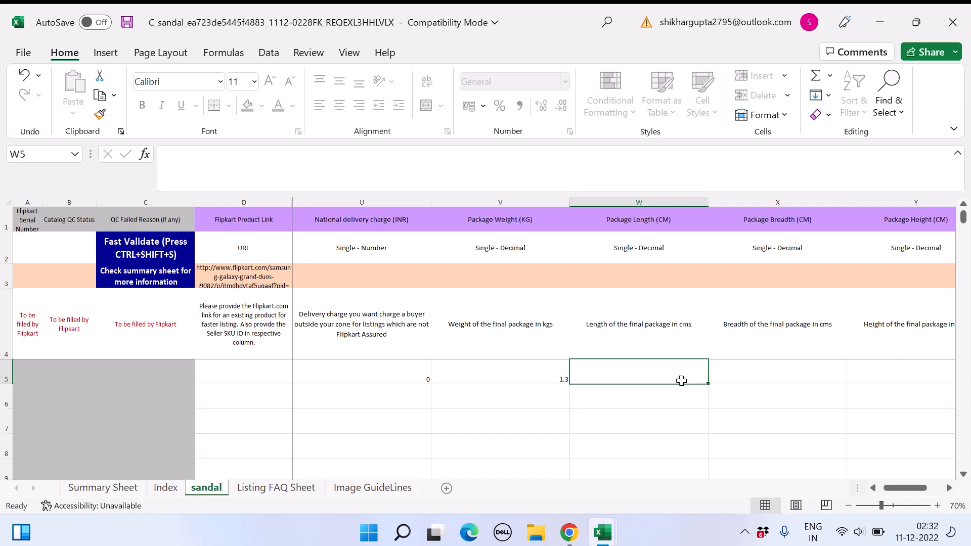
type("32")
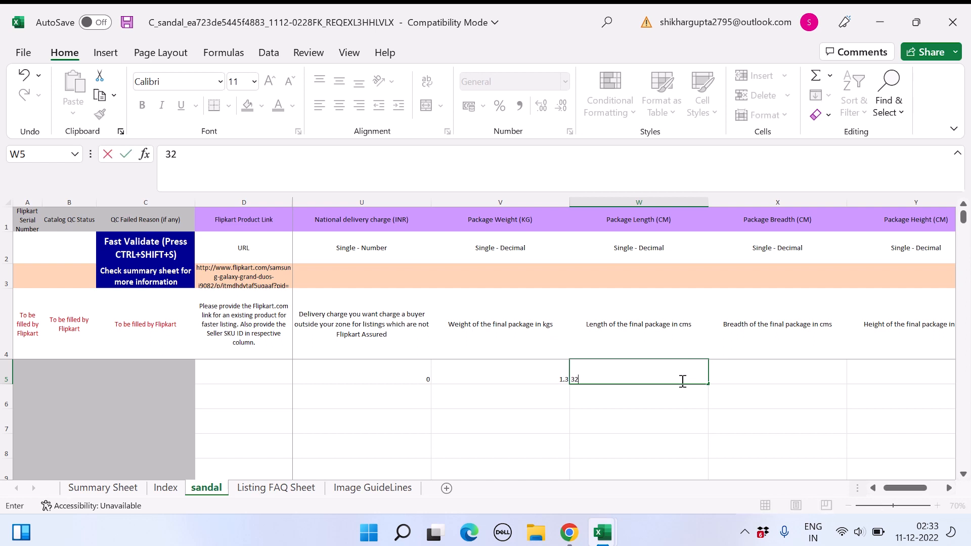
key("Tab")
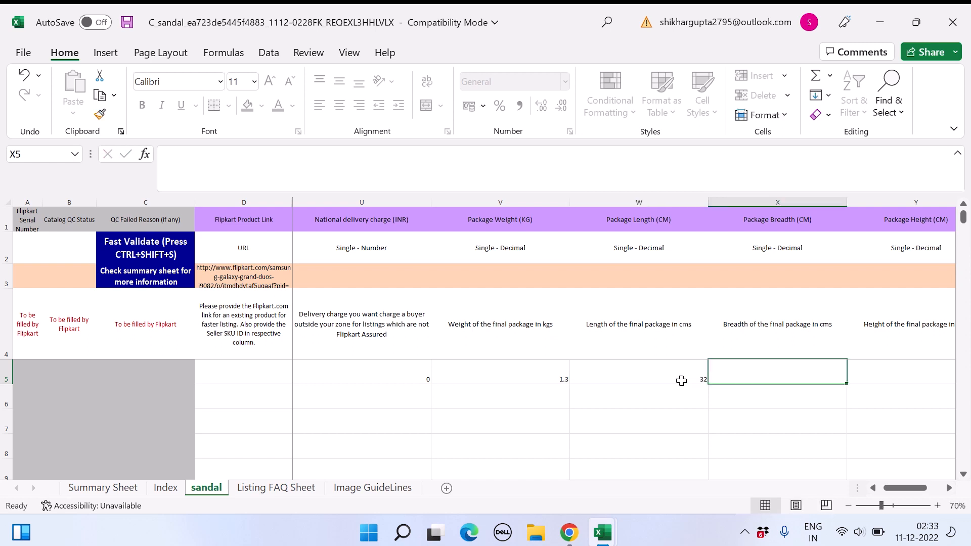
type("16")
key("Tab")
type("12")
key("Tab")
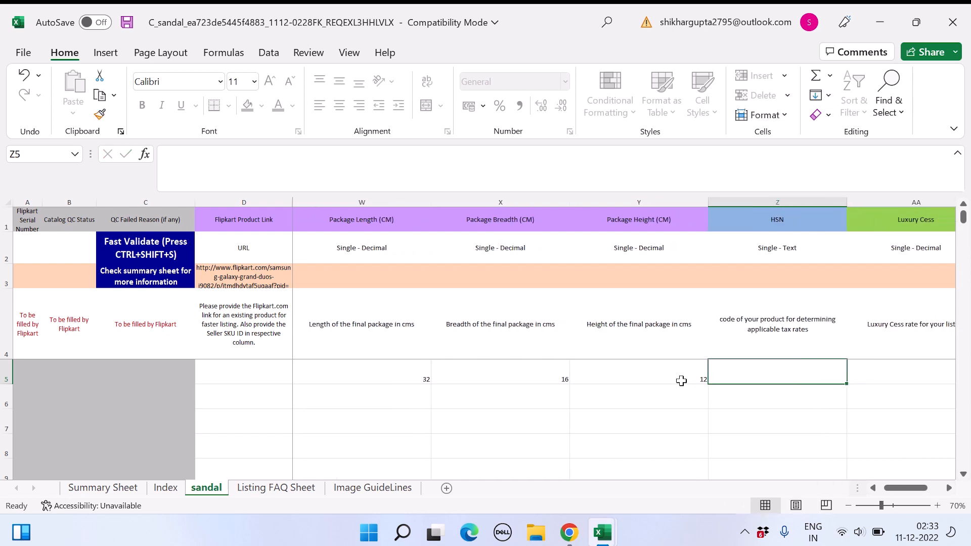
Step: Enter 6404 as the HSN code in Z5
key("Tab")
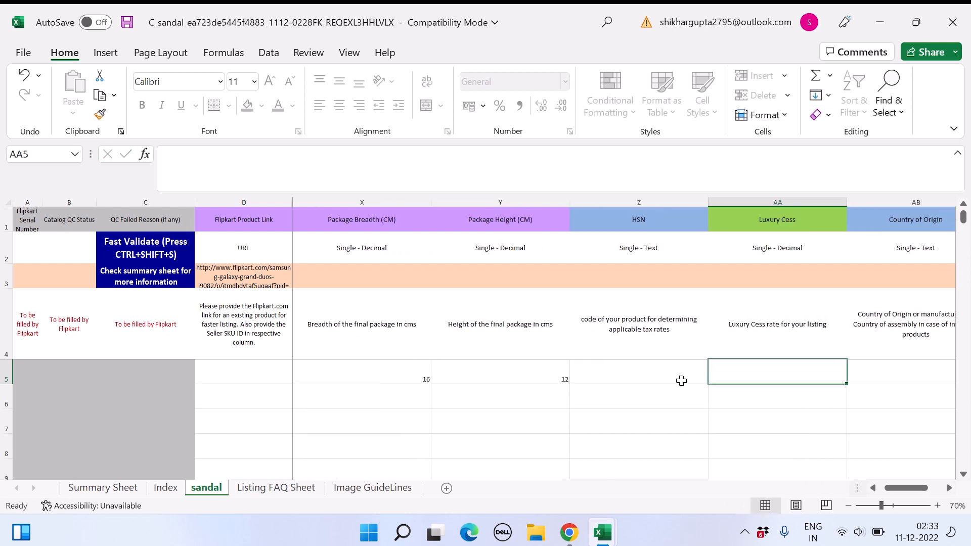
key("shift+Tab")
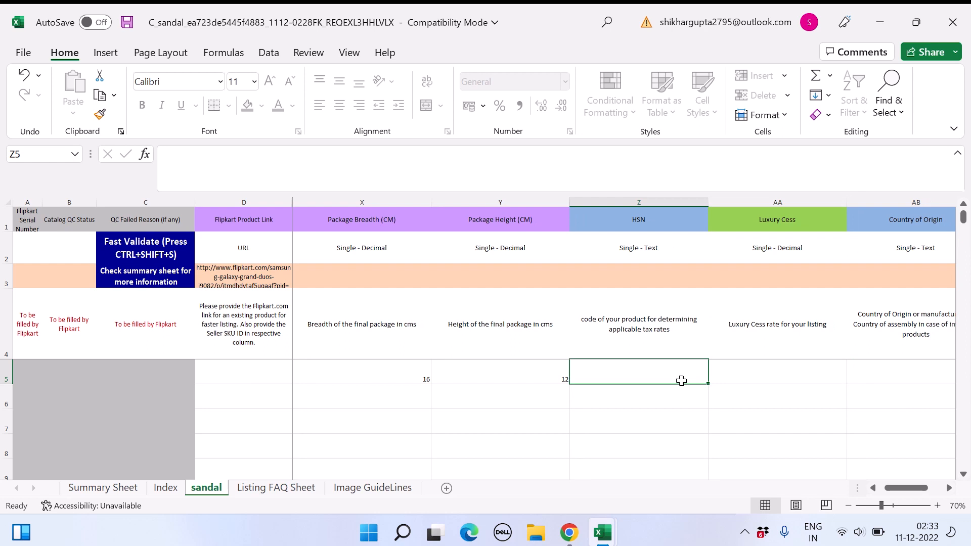
type("6404")
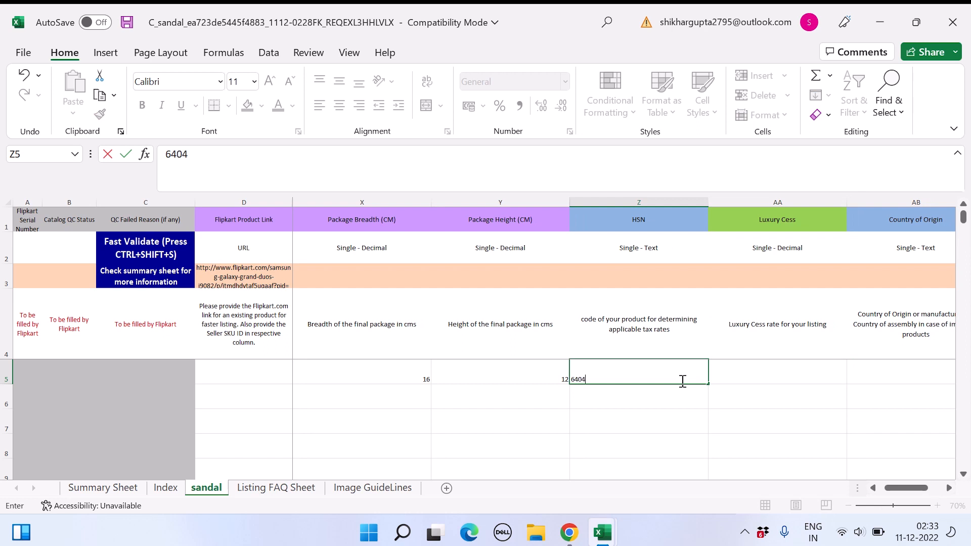
key("Tab")
Step: Leave Luxury Cess blank and enter india as the Country of Origin in AB5
key("Tab")
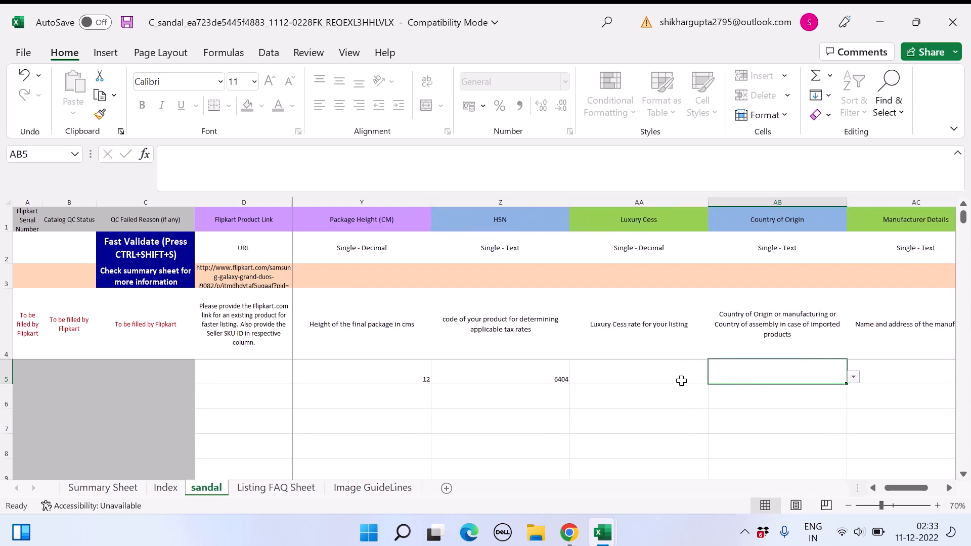
type("i")
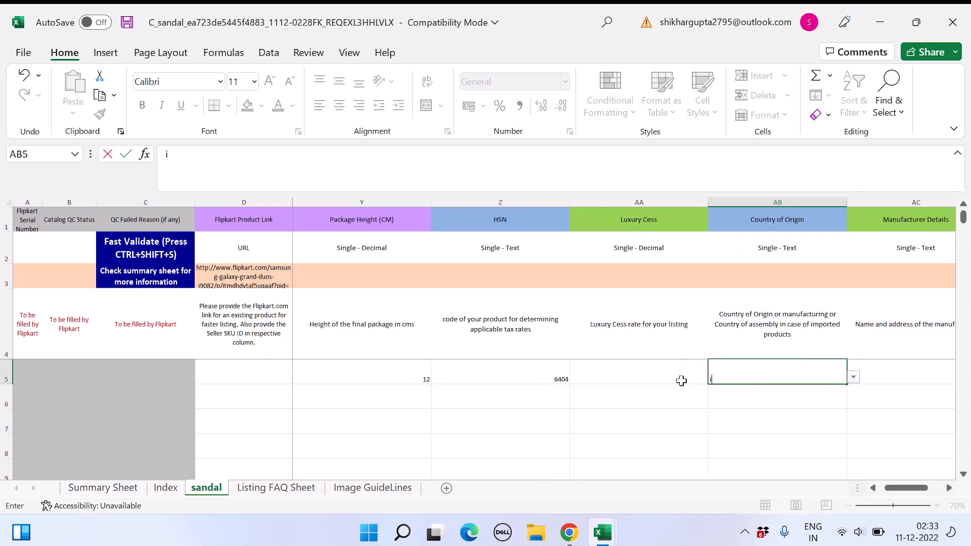
key("BackSpace")
key("BackSpace")
type("india")
key("Tab")
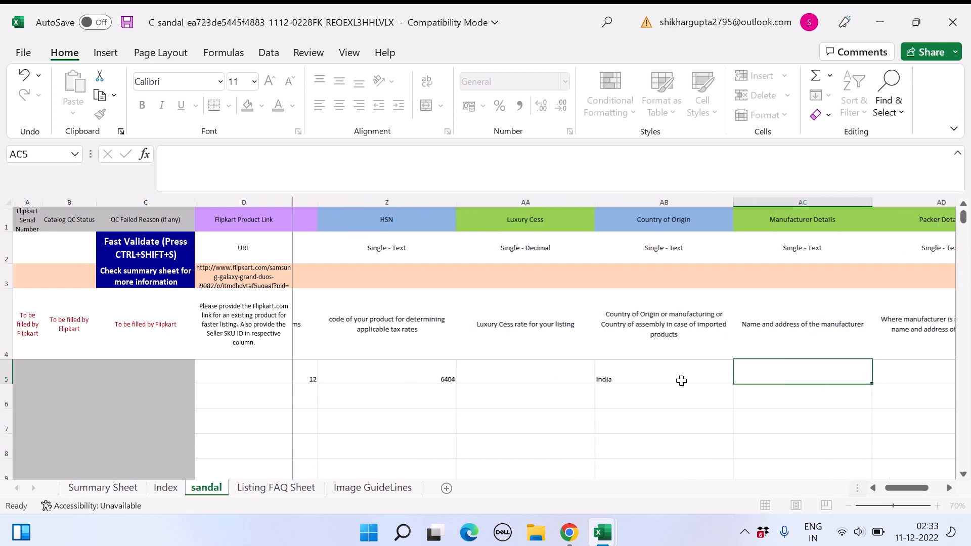
Step: Enter the manufacturer's name and address under Manufacturer Details in AC5
key("Tab")
left_click(682, 381)
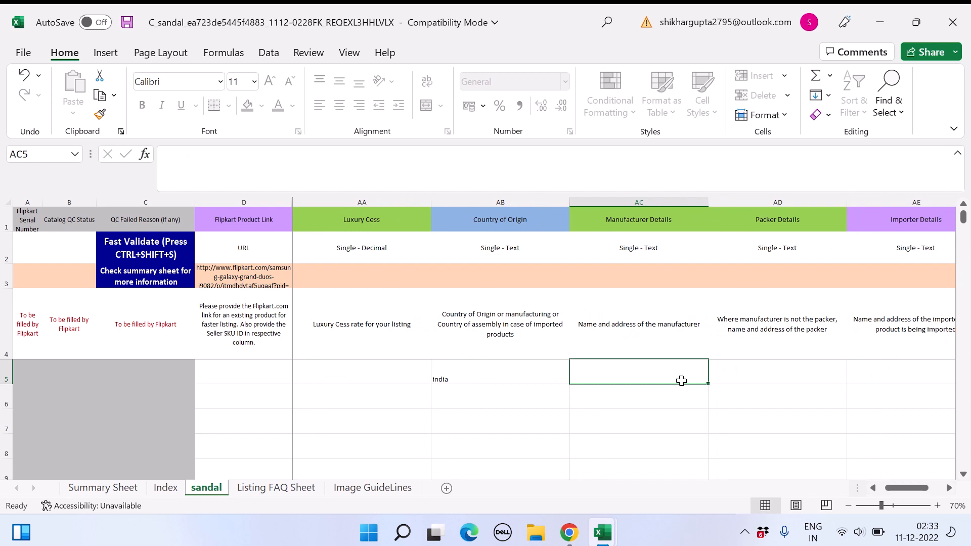
type("ab")
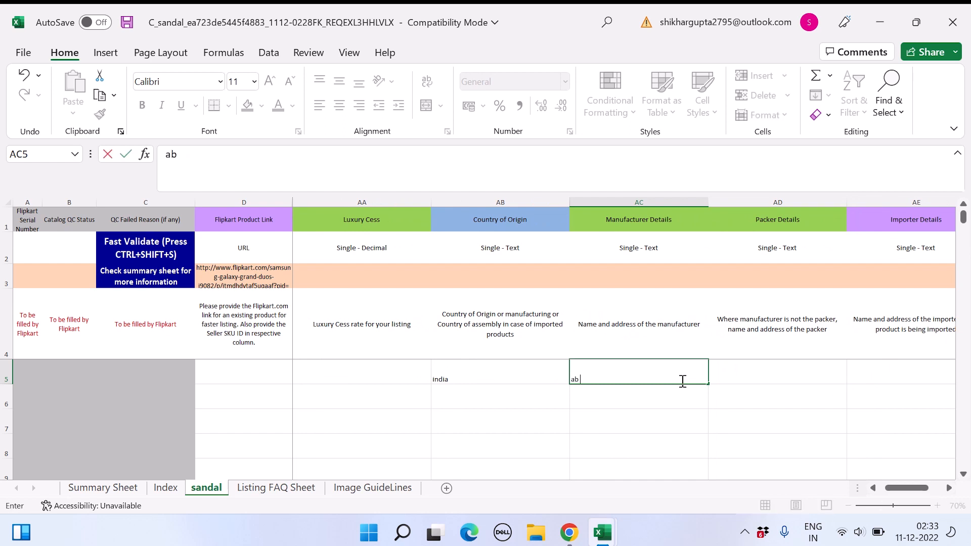
type("cd, agatala")
key("Tab")
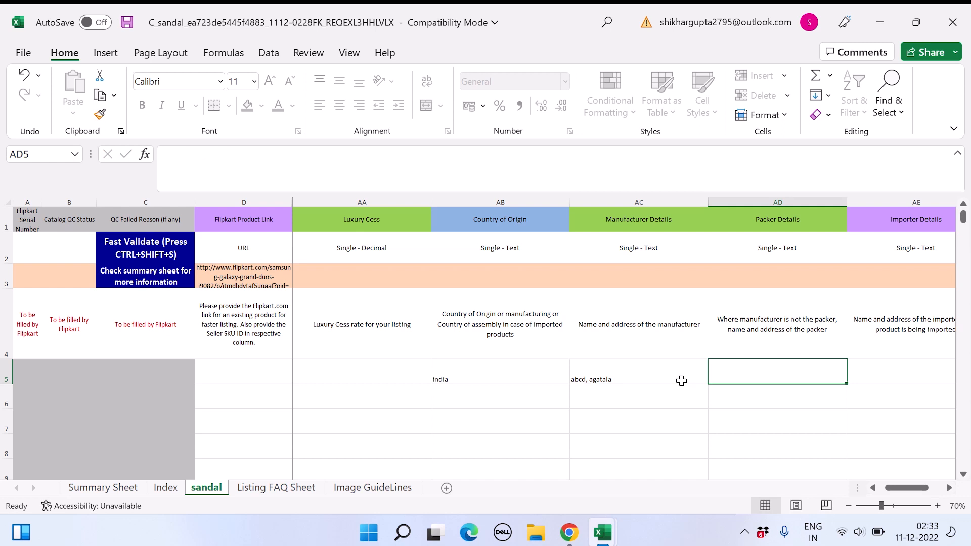
Step: Replace the Manufacturer Details in AC5 with "your manufacture address"
key("Right")
key("Left")
key("Left")
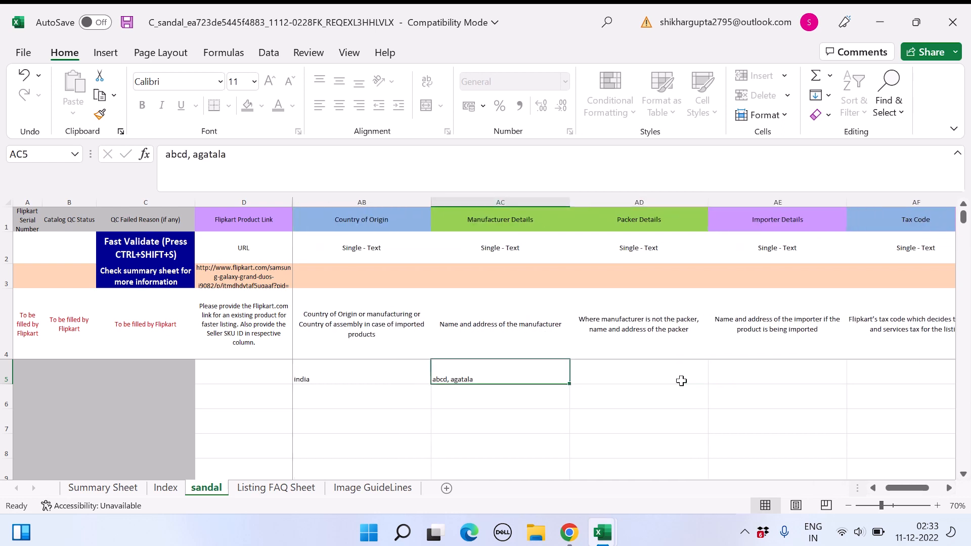
type("-")
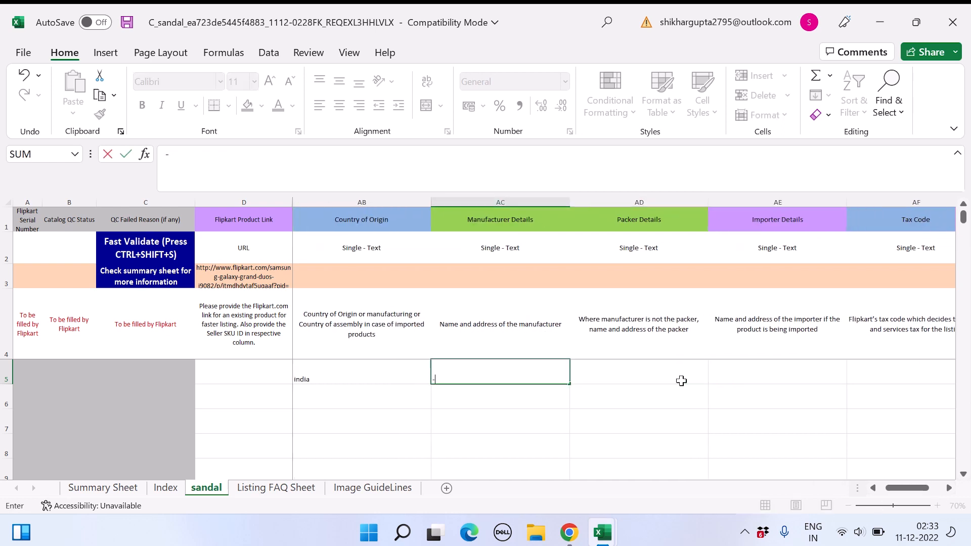
key("BackSpace")
type("your ")
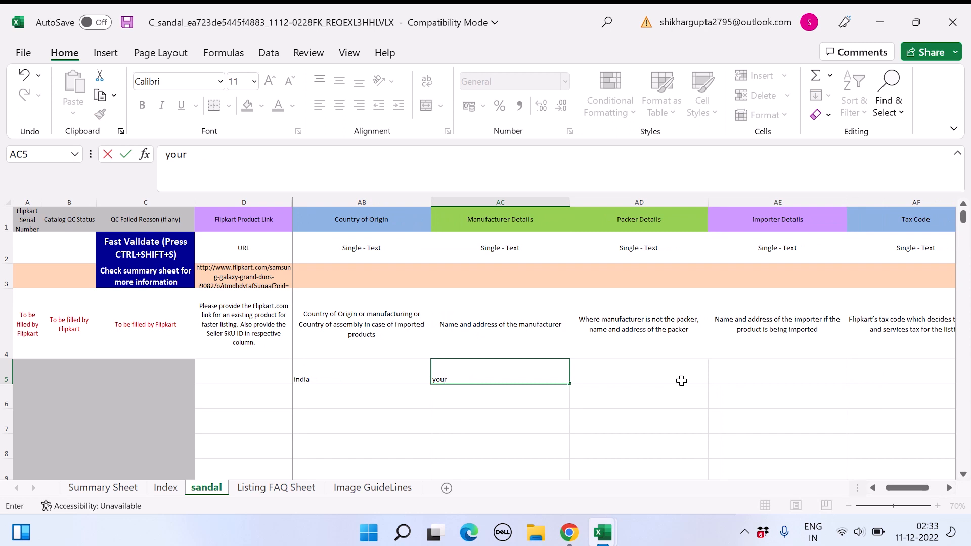
type("manufacture")
left_click(682, 381)
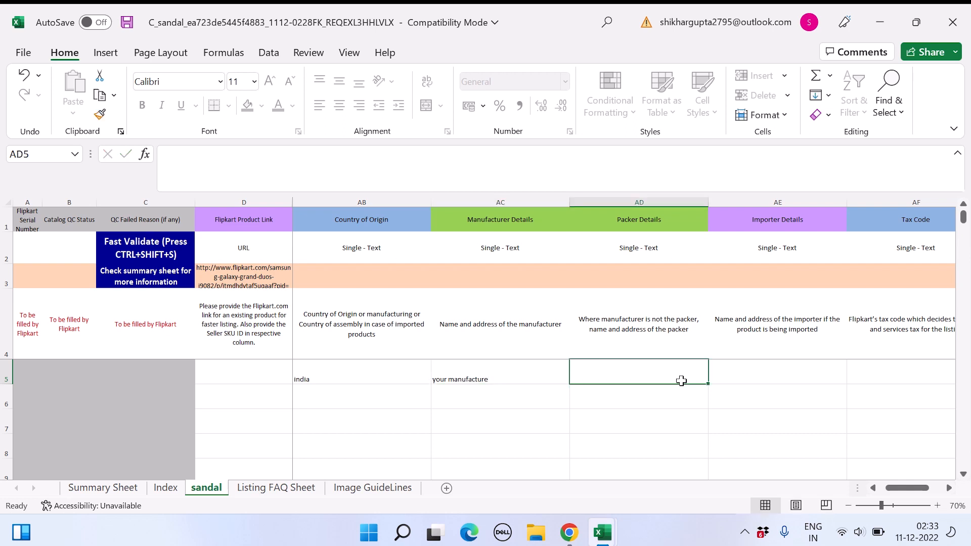
double_click(544, 378)
type("address")
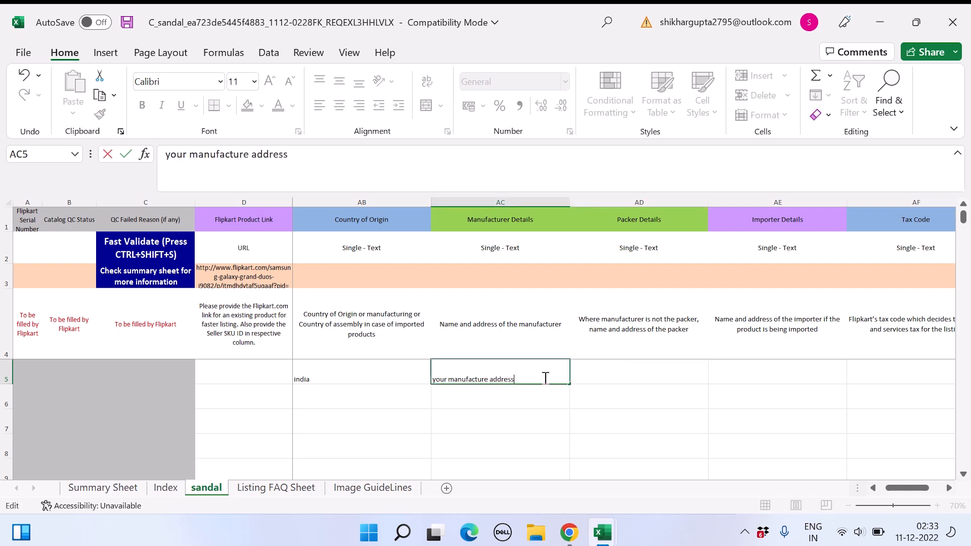
key("Tab")
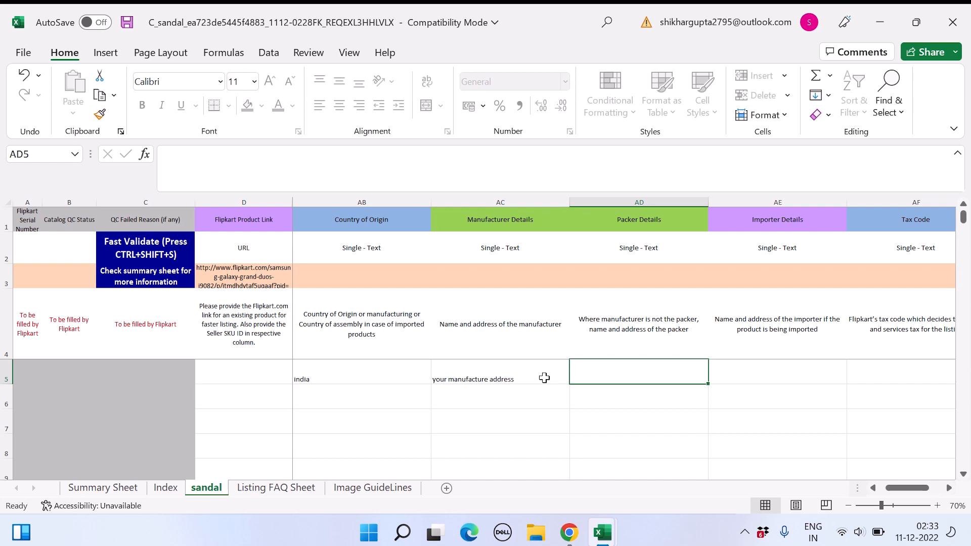
Step: Enter "your address" as the Packer Details in AD5
type("you")
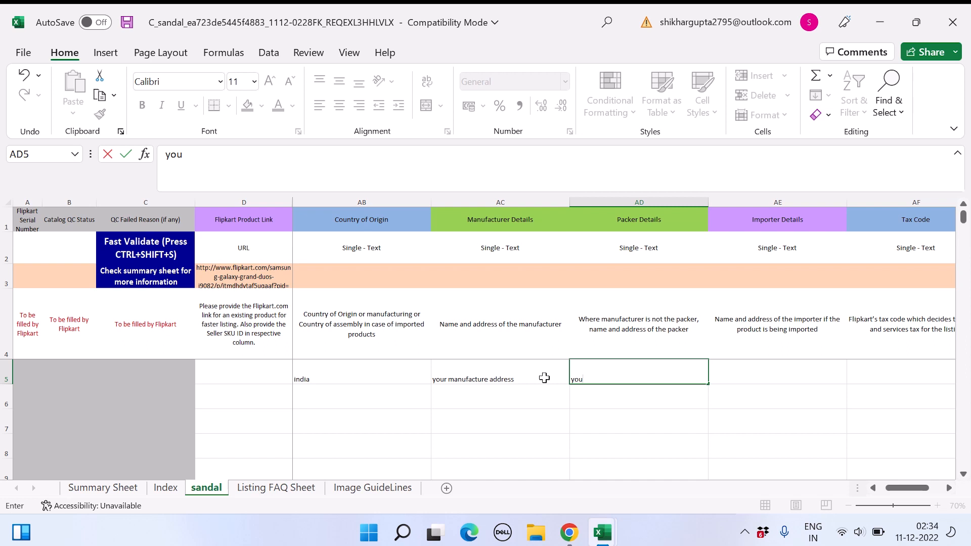
left_click(544, 378)
key("Tab")
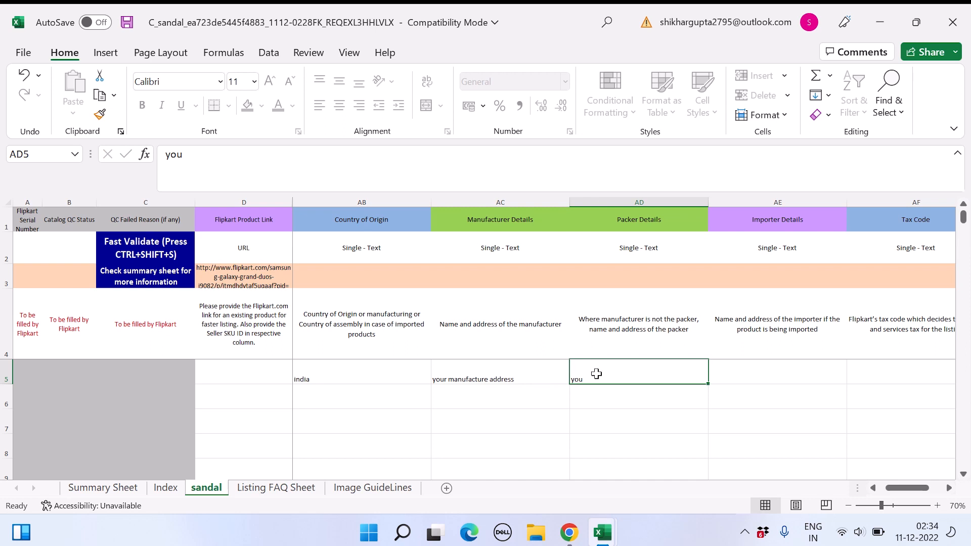
double_click(628, 387)
left_click(605, 372)
double_click(605, 372)
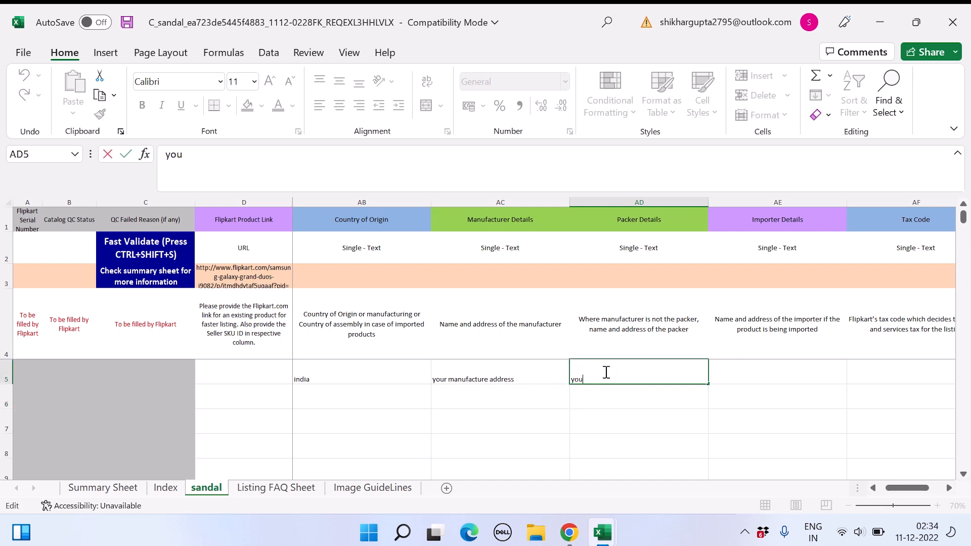
type("r address")
key("Tab")
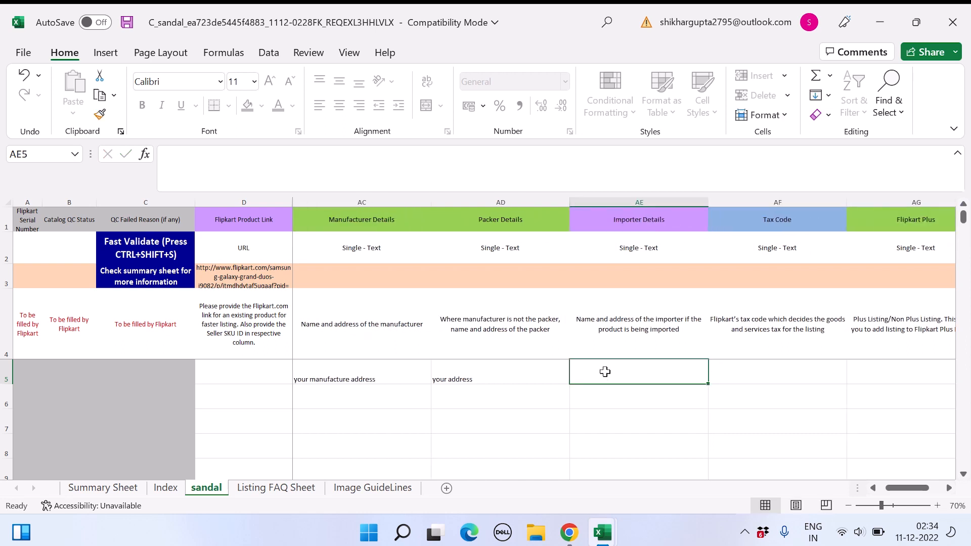
Step: Leave Importer Details and Tax Code blank and set Flipkart Plus to Plus Listing in AG5
key("Tab")
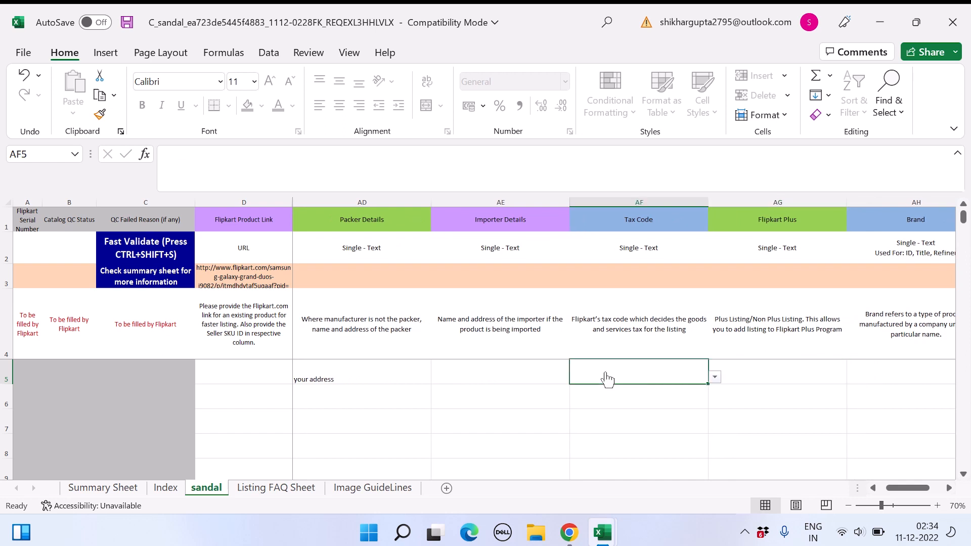
left_click(715, 377)
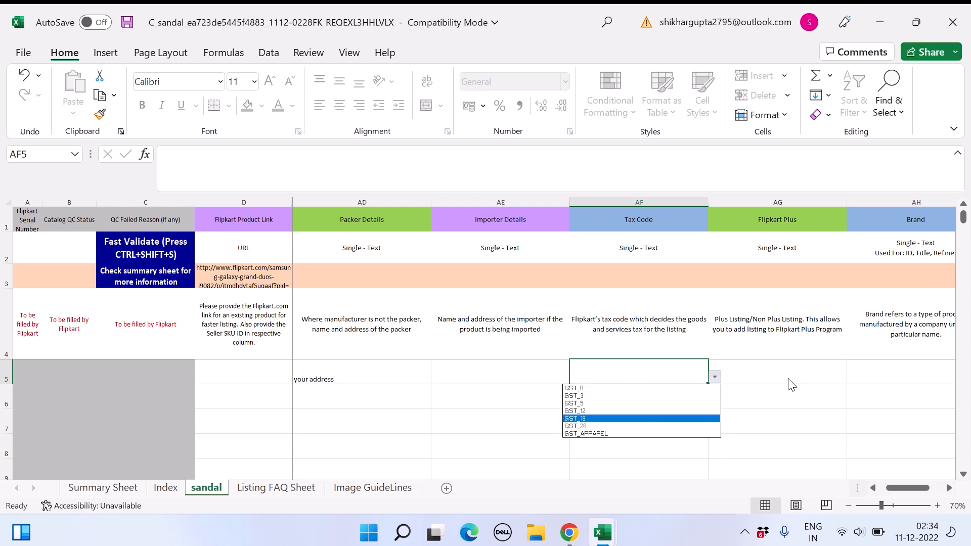
left_click(796, 365)
left_click(795, 366)
scroll(798, 374, "right", 1)
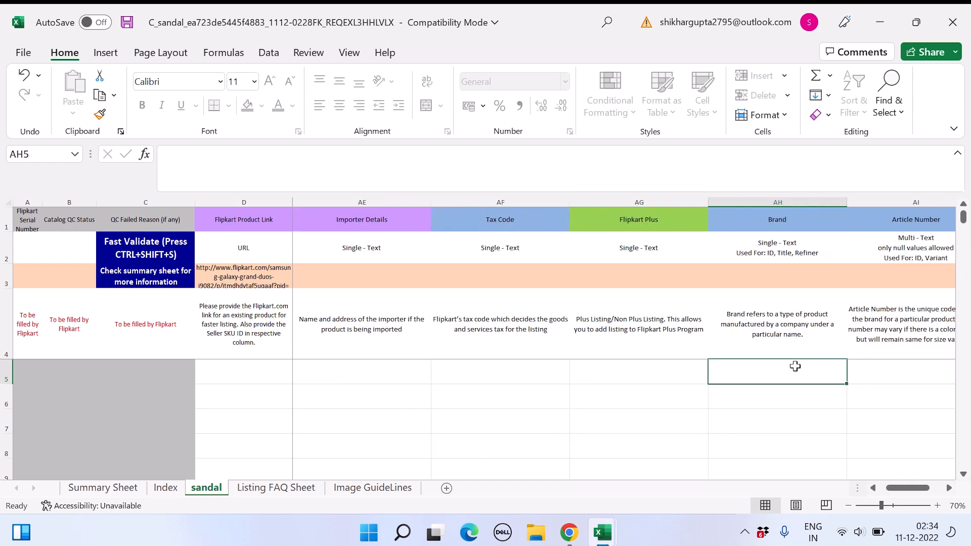
left_click(715, 377)
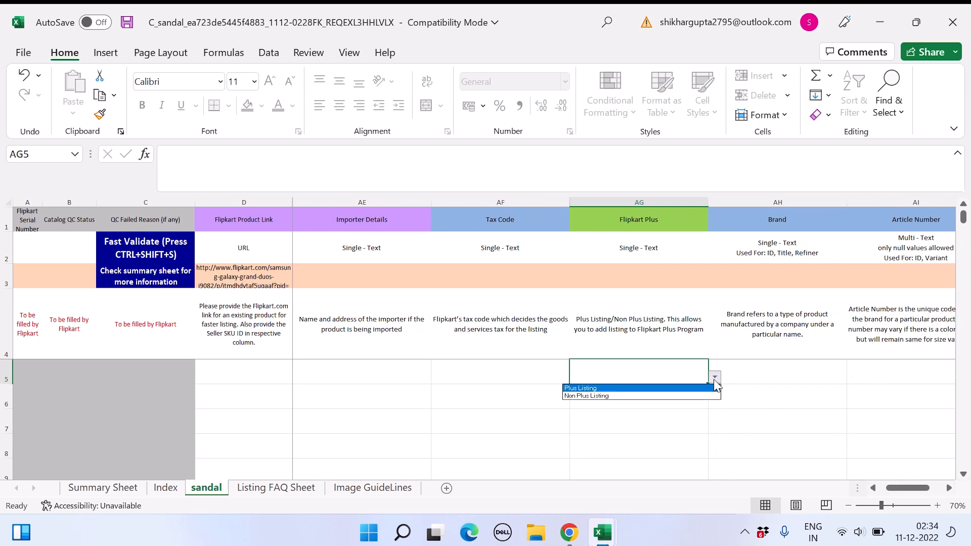
left_click(694, 387)
left_click(774, 372)
Step: Enter "your brand" as the Brand in AH5
scroll(774, 372, "right", 2)
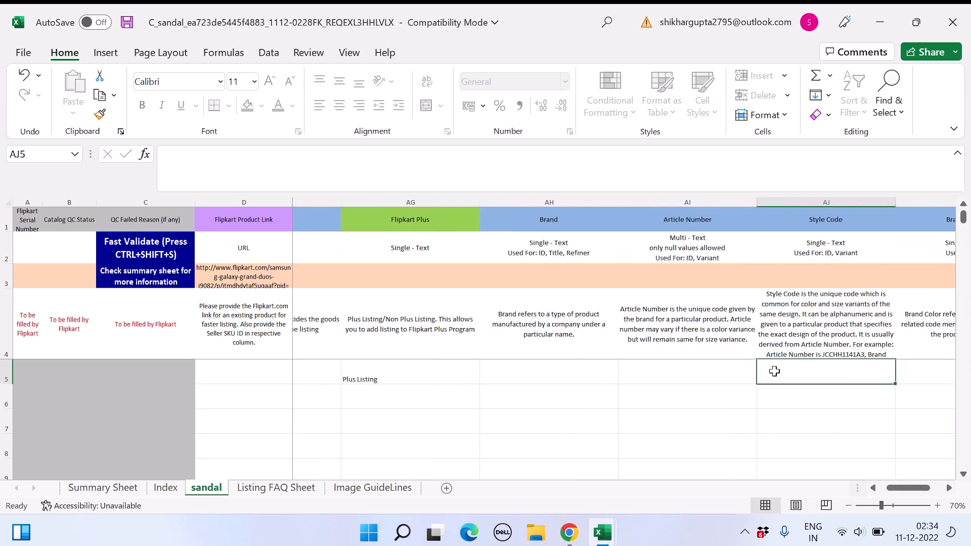
type("your ")
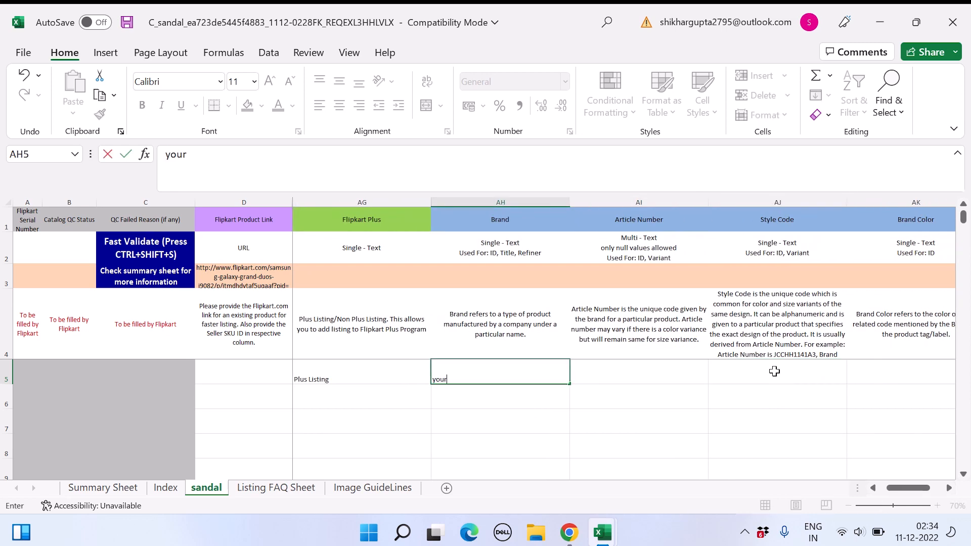
type("brand")
key("Tab")
key("Tab")
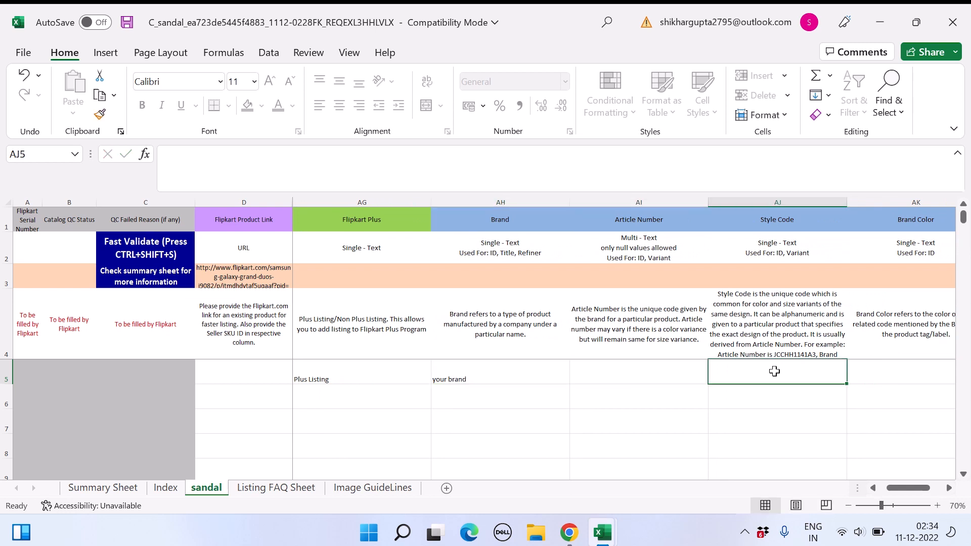
Step: Enter "your product number" as the Article Number in AI5
key("Left")
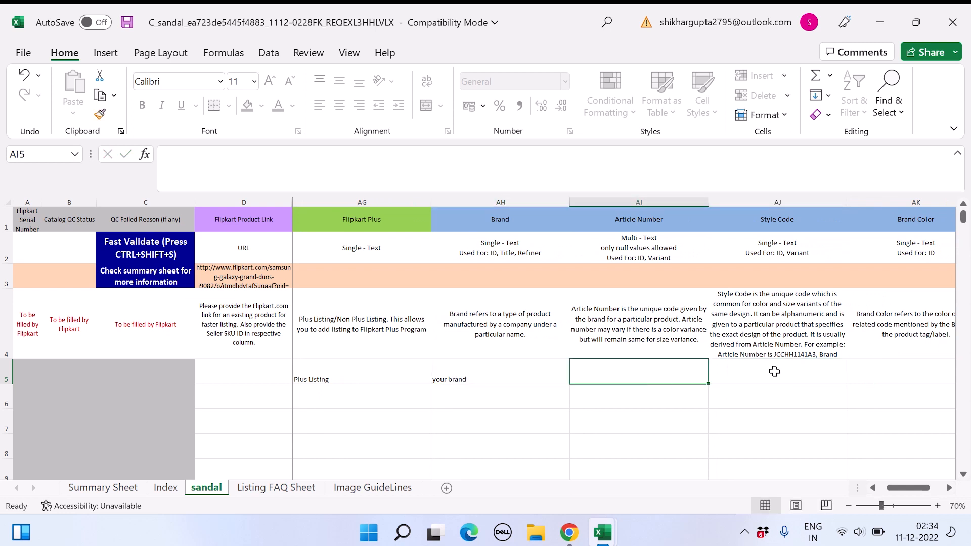
type("you")
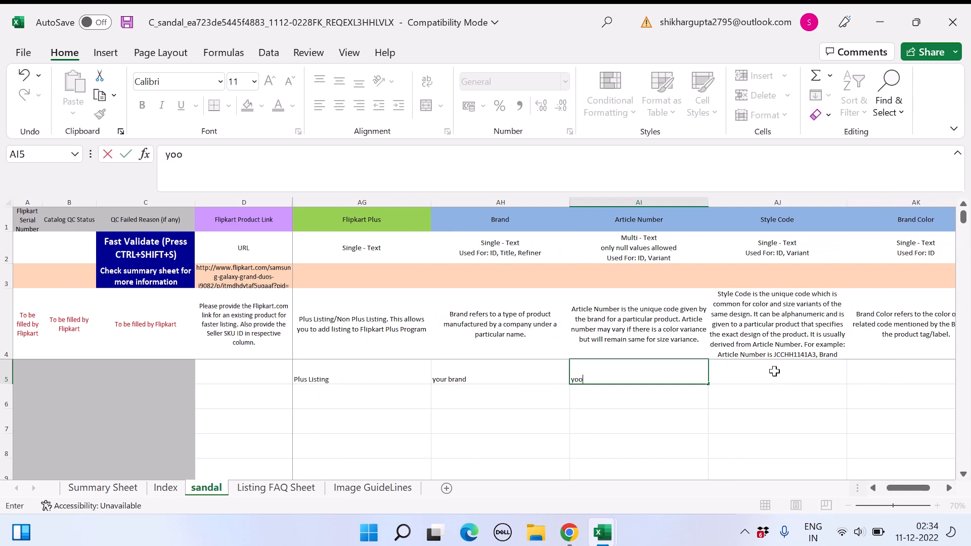
type("r product number")
key("Right")
key("Right")
key("Right")
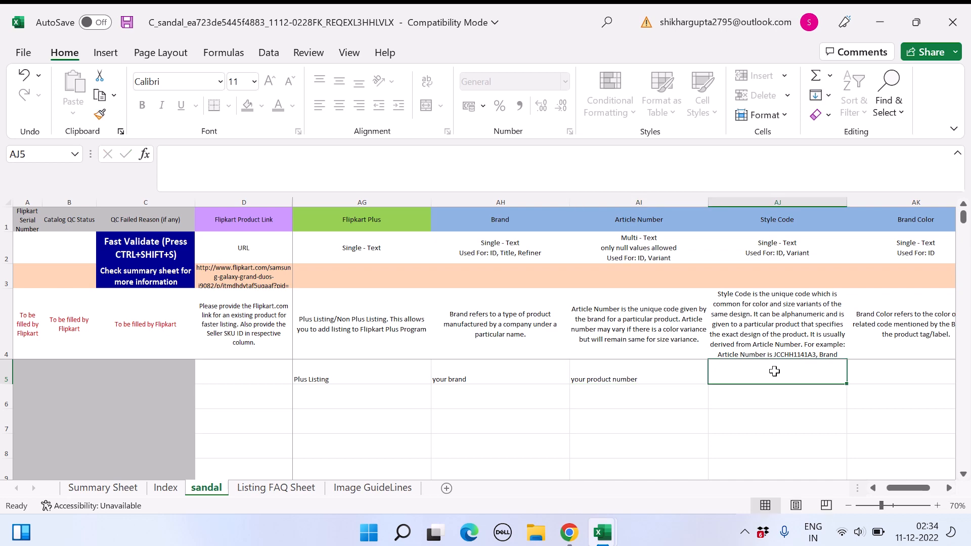
key("Left")
key("Left")
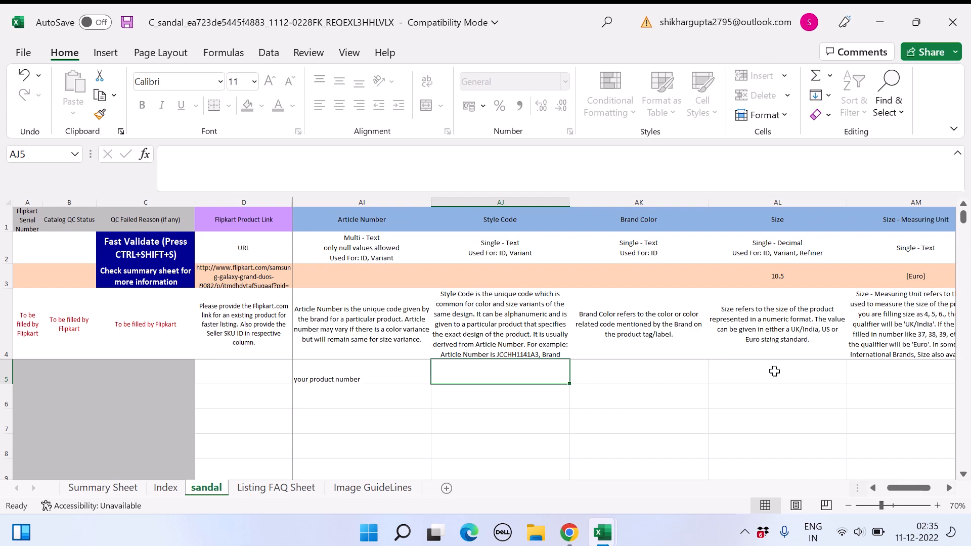
Step: Replace the Article Number in AI5 with funky
key("Left")
key("BackSpace")
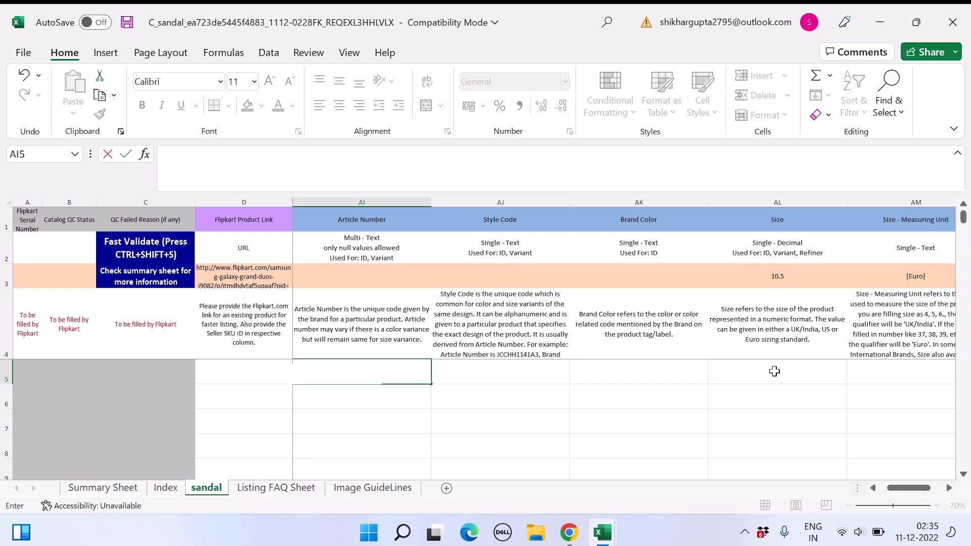
key("Right")
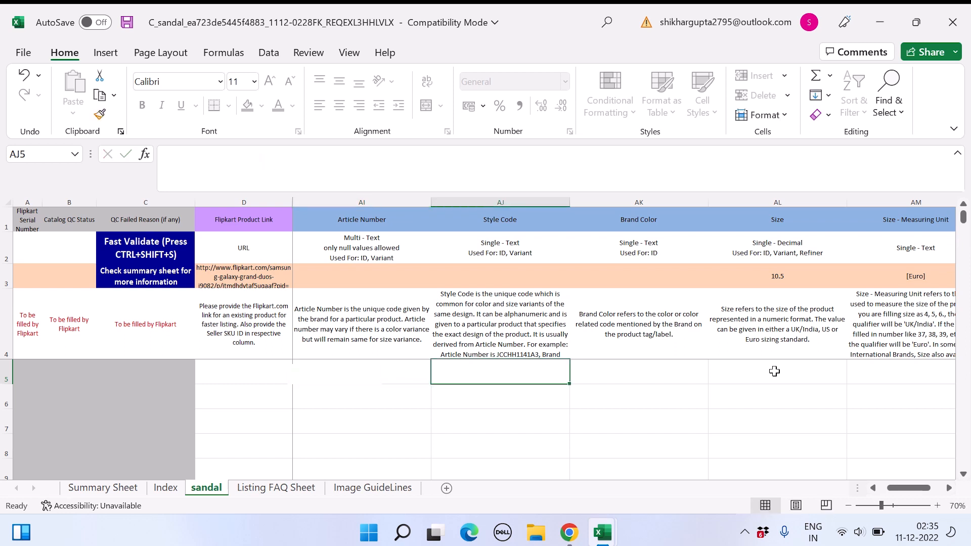
key("Left")
key("BackSpace")
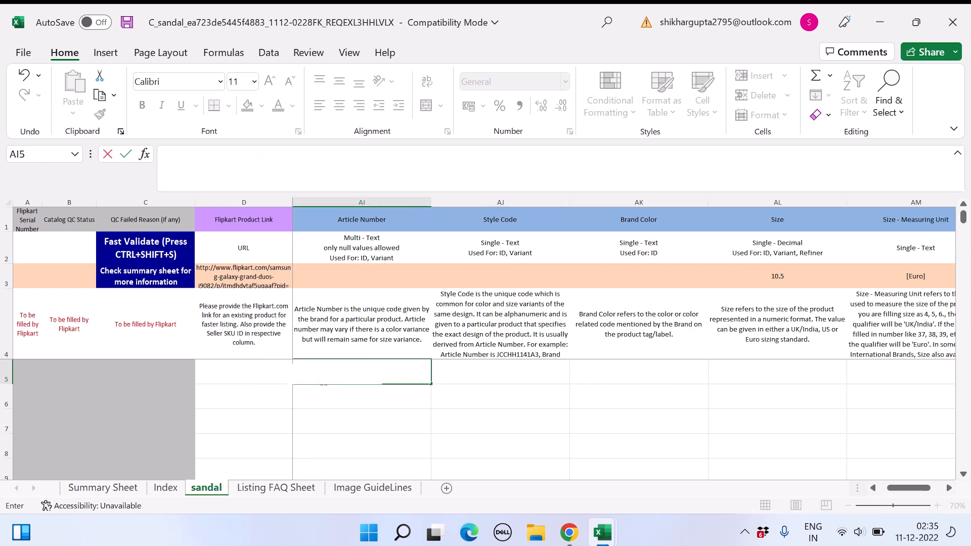
key("Right")
key("Right")
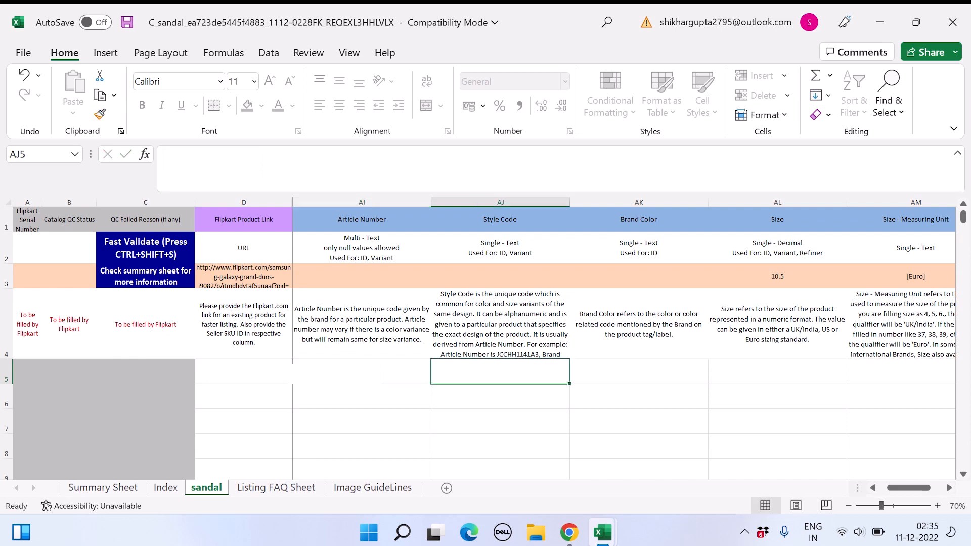
key("Left")
key("Left")
key("Left")
key("Left")
key("Right")
key("Right")
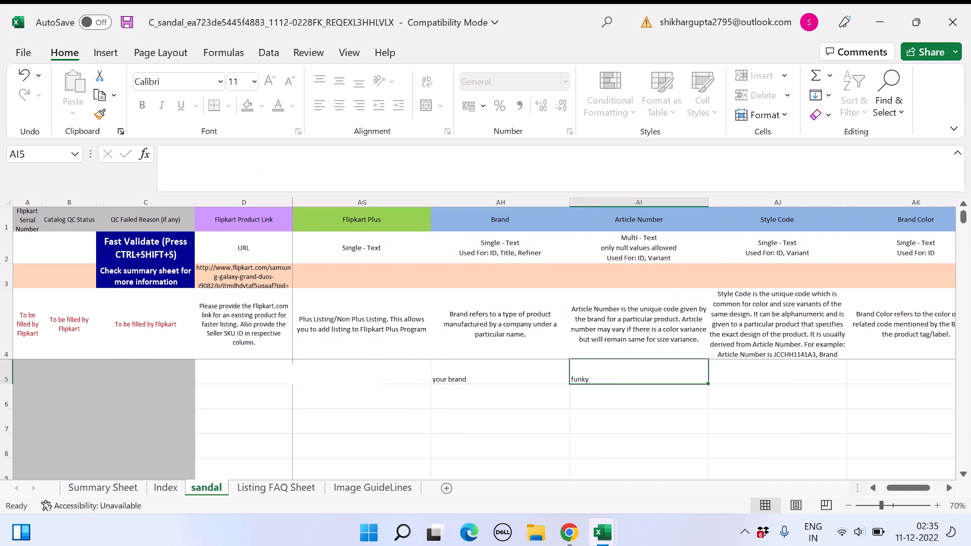
key("Right")
key("Right")
key("Right")
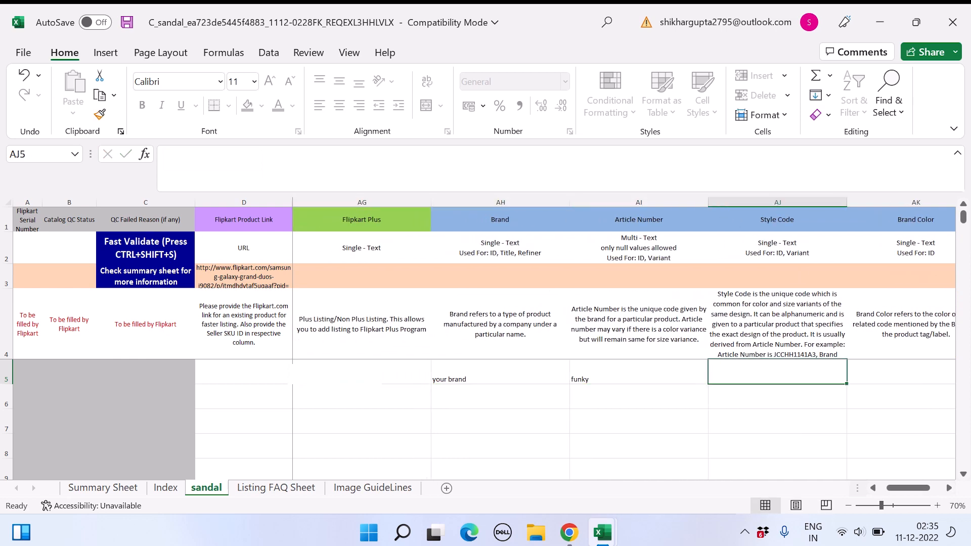
Step: Enter 01 as the Style Code in AJ5
key("Left")
key("Left")
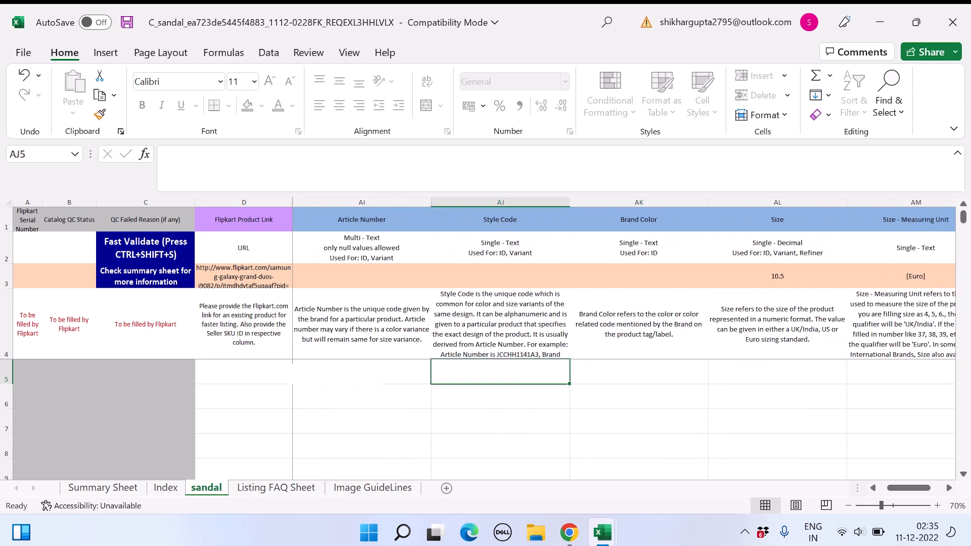
type("01")
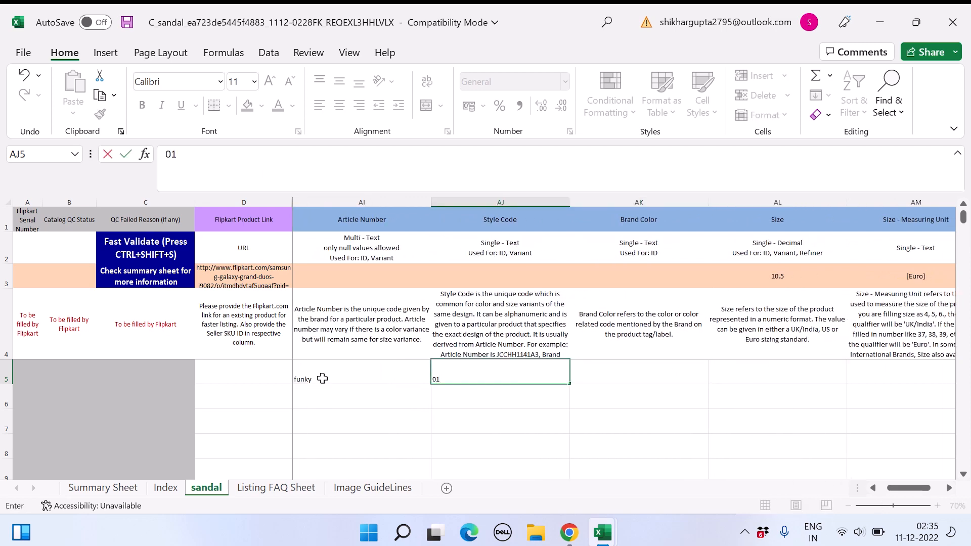
key("Return")
key("Up")
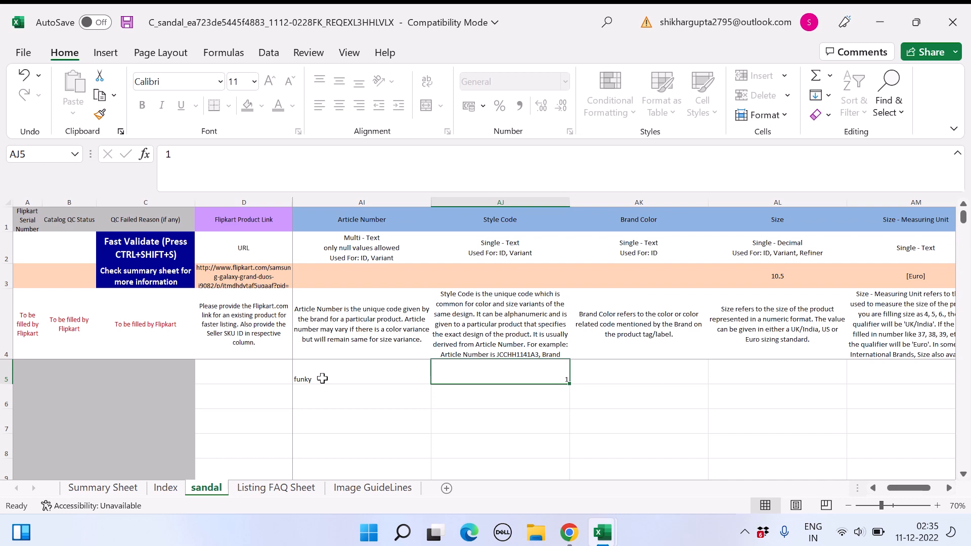
Step: Fill Brand Color in AK5 with "Brand Color refers to the color or color related code mentioned by the Brand on the product tag/label."
key("Right")
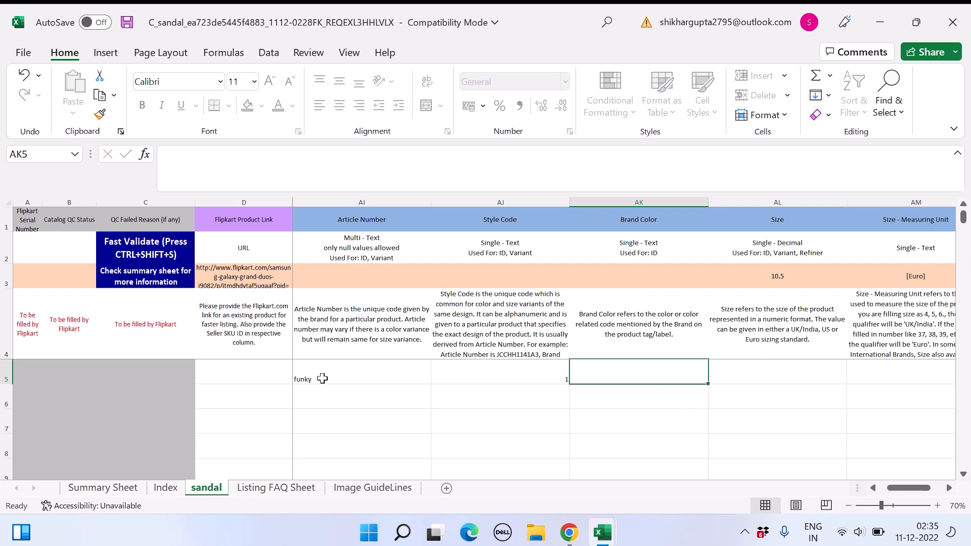
type("brand ")
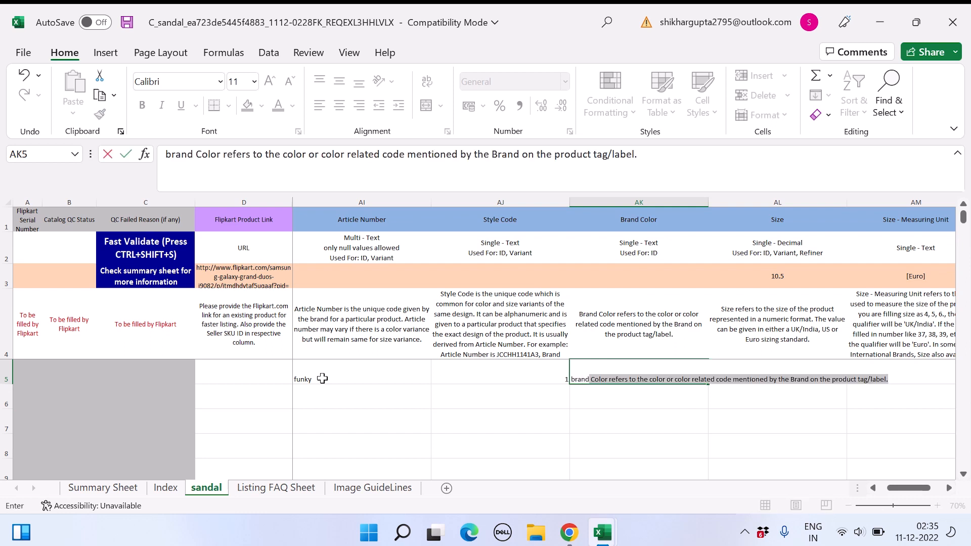
type("color")
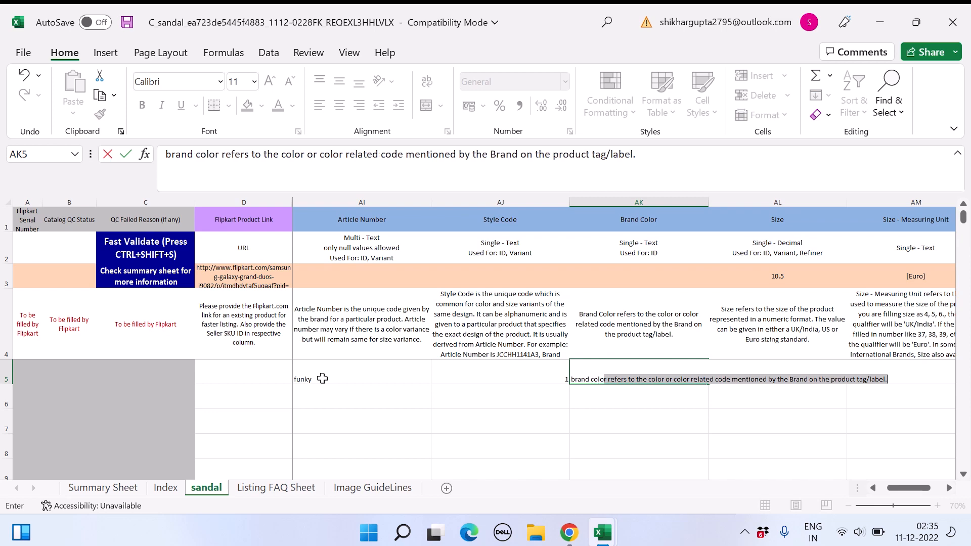
key("Tab")
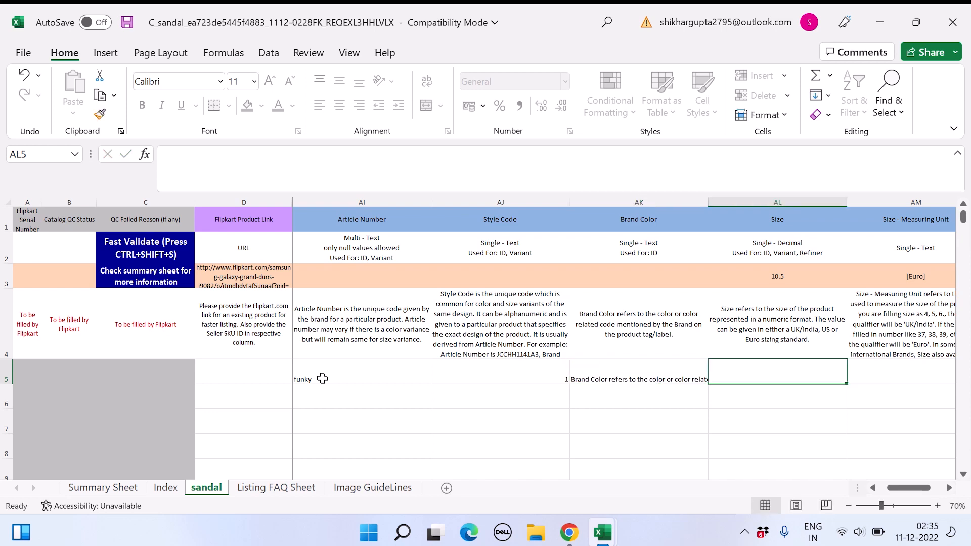
scroll(322, 378, "right", 1)
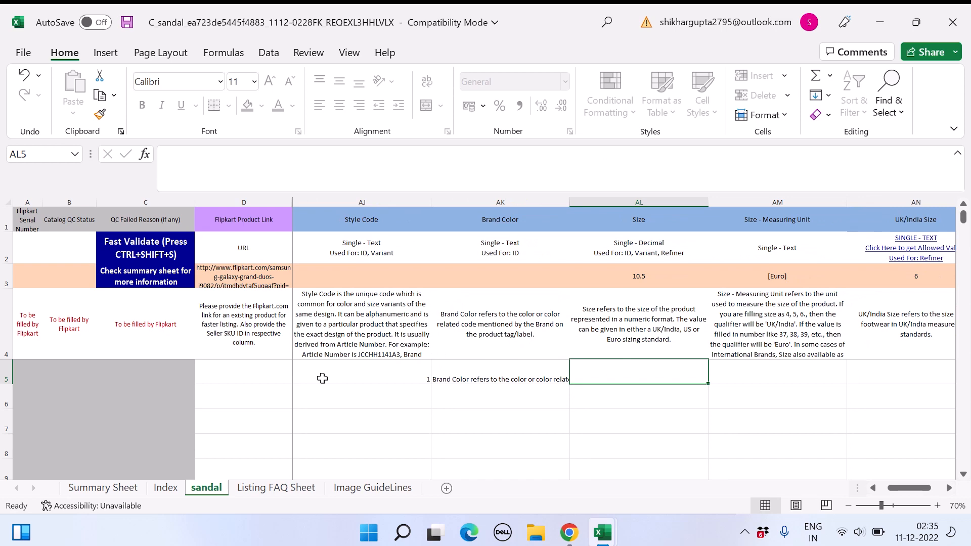
Step: Set the Women Sandal Type in AP5 to NA, leaving the size cells blank
key("Right")
key("Right")
key("Left")
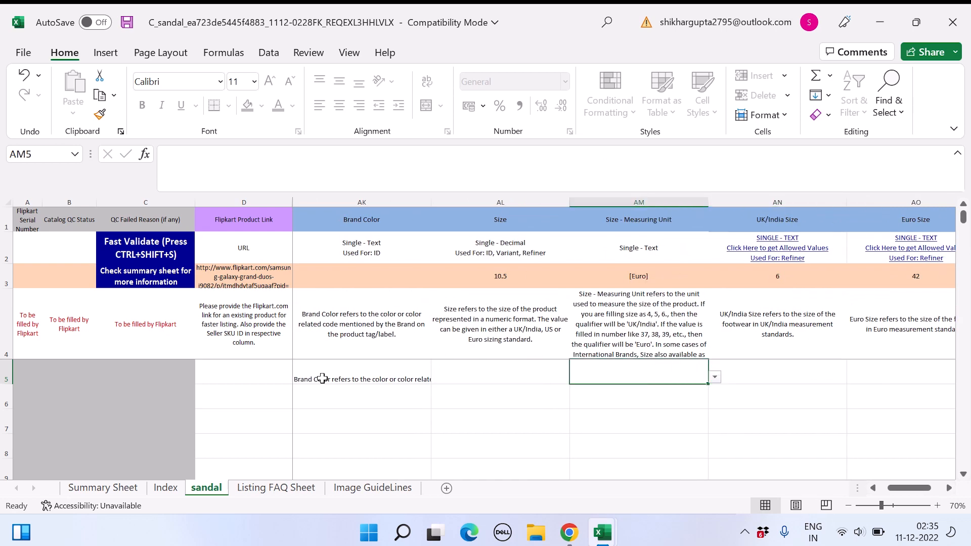
key("Right")
key("Right")
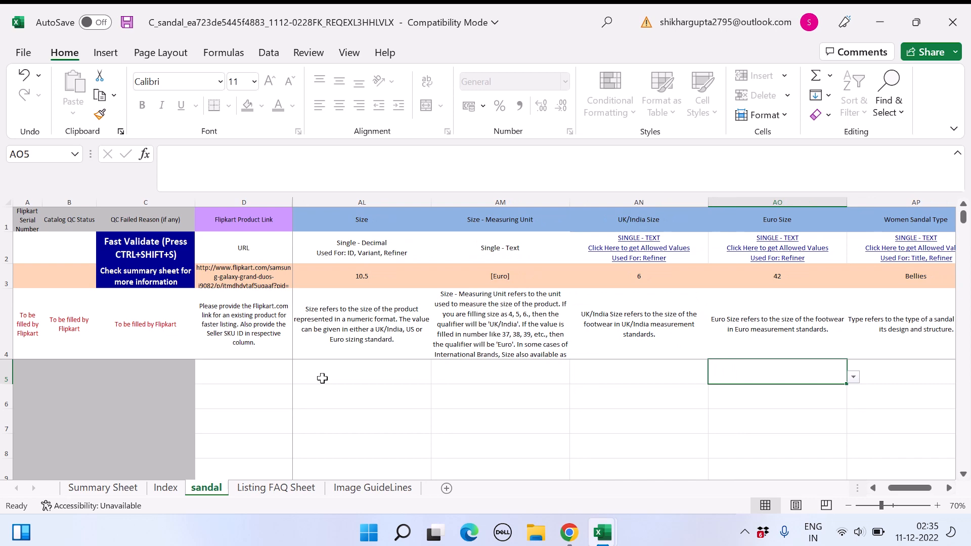
key("Right")
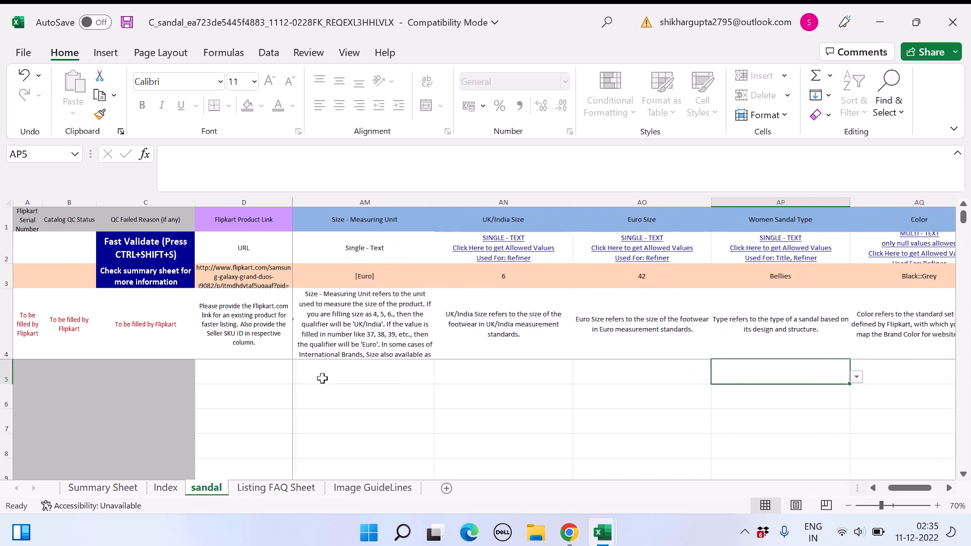
key("Right")
key("Left")
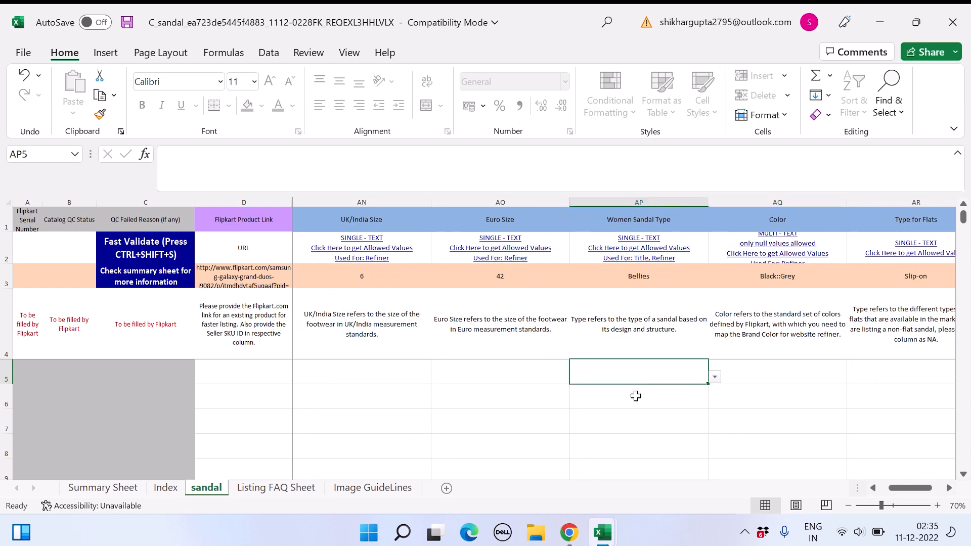
left_click(714, 378)
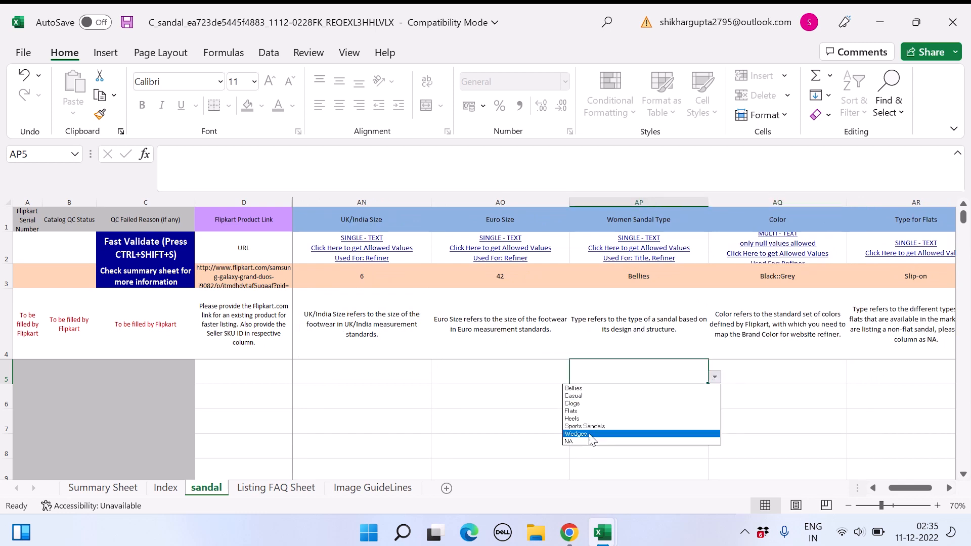
left_click(632, 441)
Step: Enter "your product color" as the Color in AQ5
left_click(768, 372)
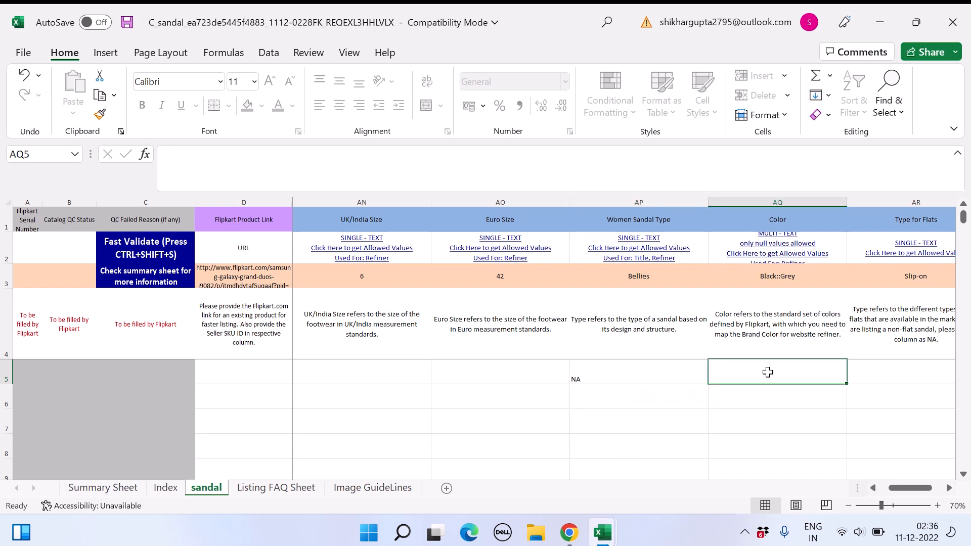
type("your pr")
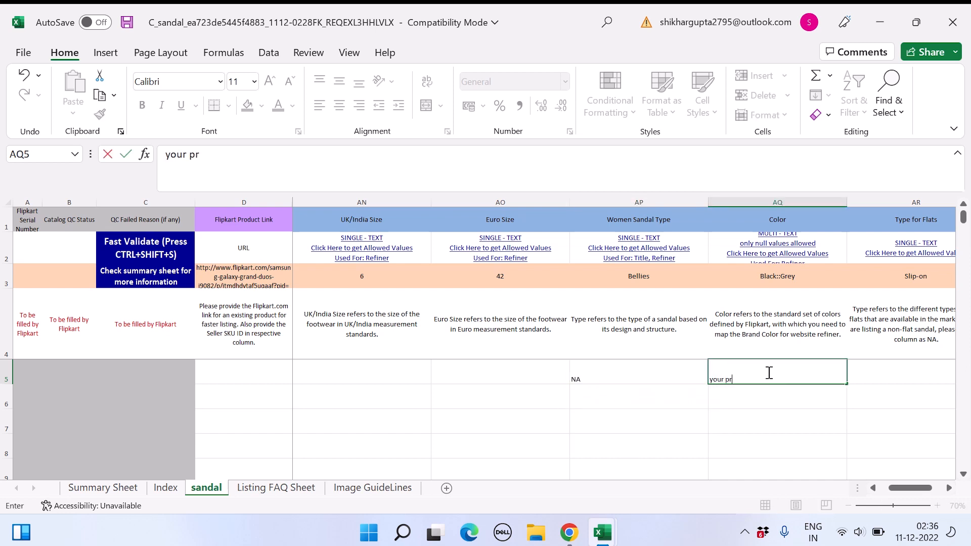
type("oduct color")
key("Tab")
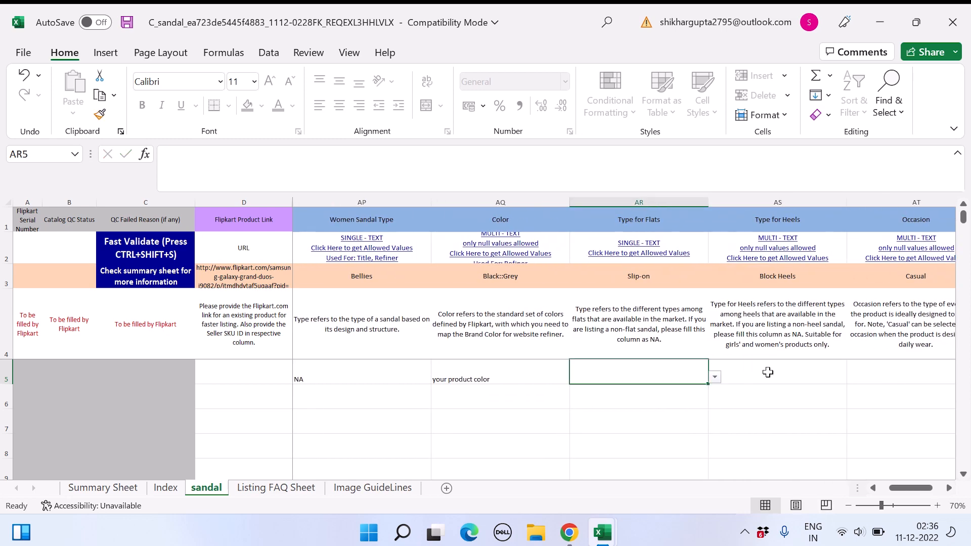
Step: Set Type for Flats in AR5 to Sandal and Type for Heels in AS5 to NA
left_click(715, 376)
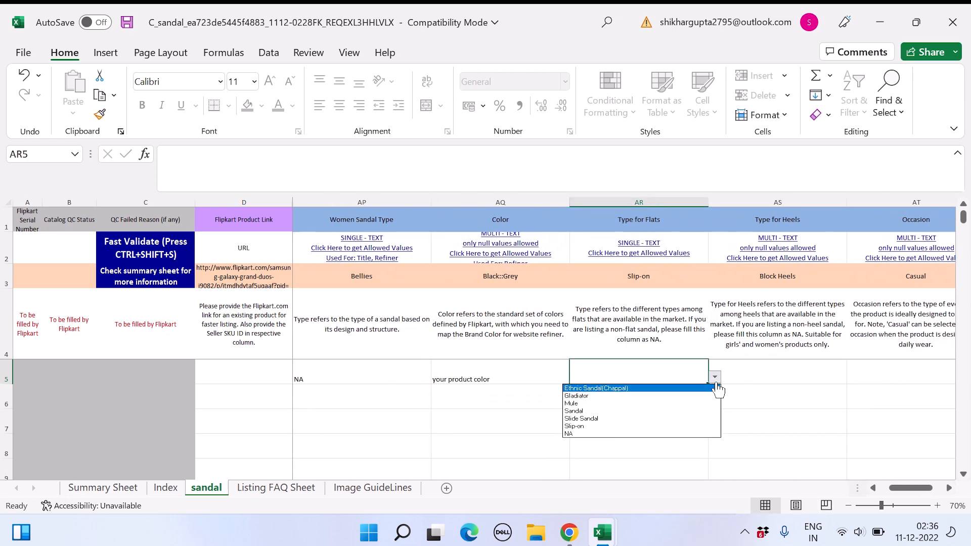
left_click(626, 410)
left_click(752, 376)
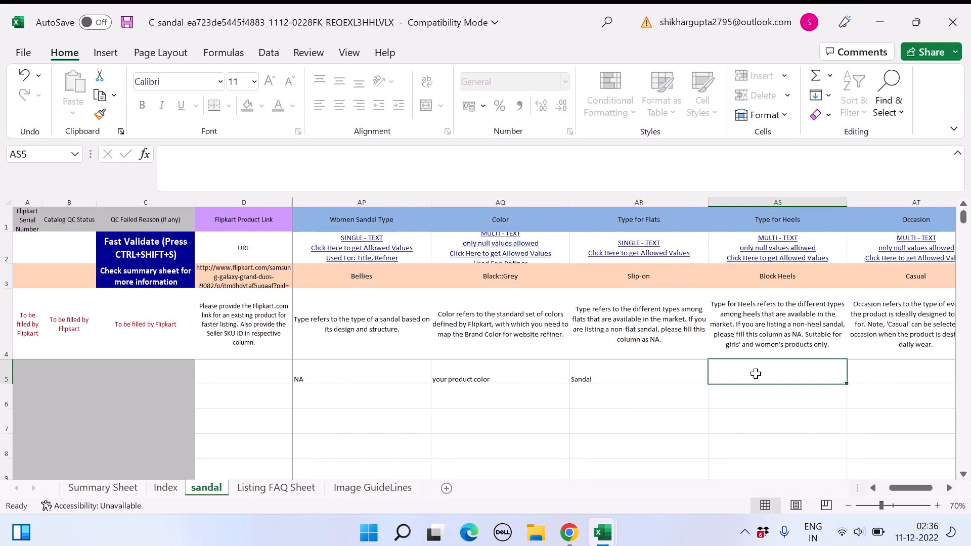
scroll(754, 375, "right", 2)
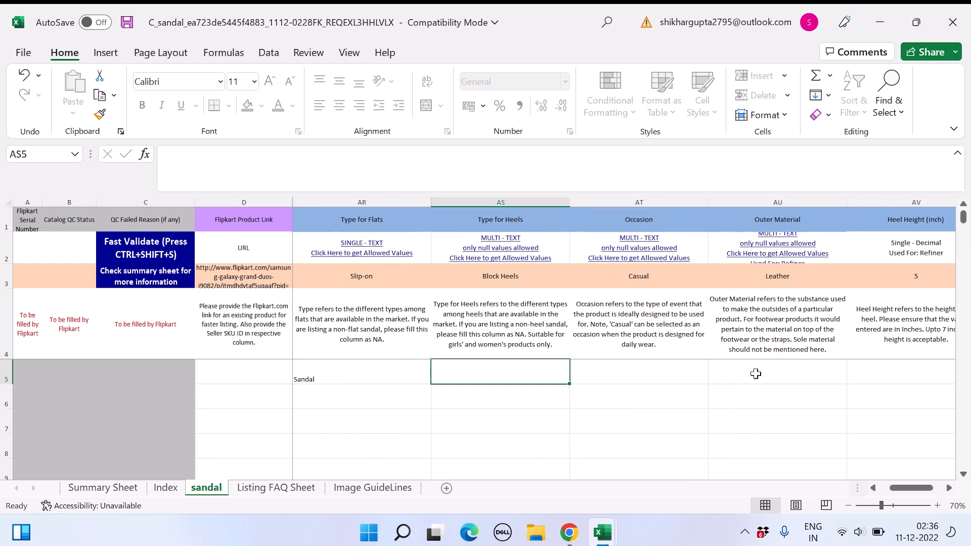
type("NA")
key("Tab")
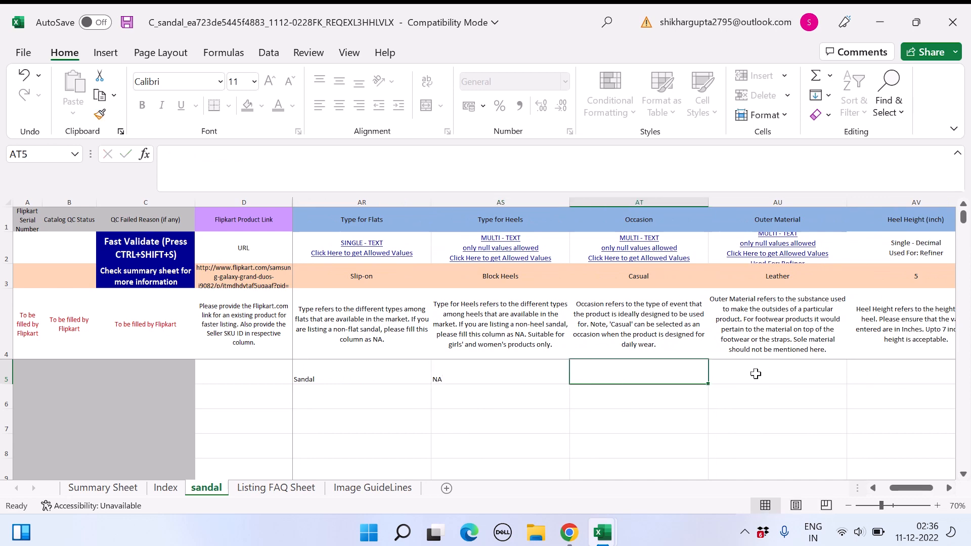
Step: Copy the allowed Occasion value Casual from the Index sheet into AT5 of the sandal sheet
left_click(633, 248)
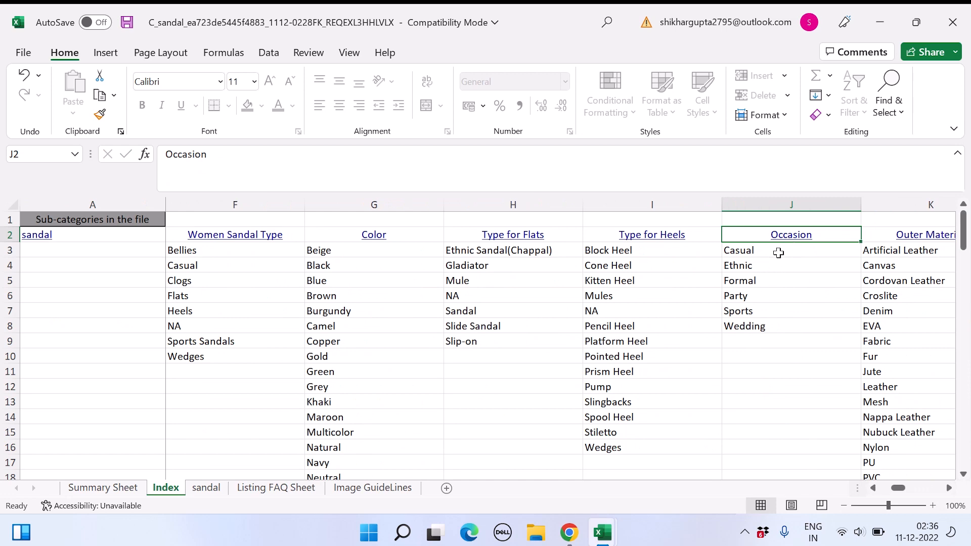
left_click(777, 253)
key("ctrl+c")
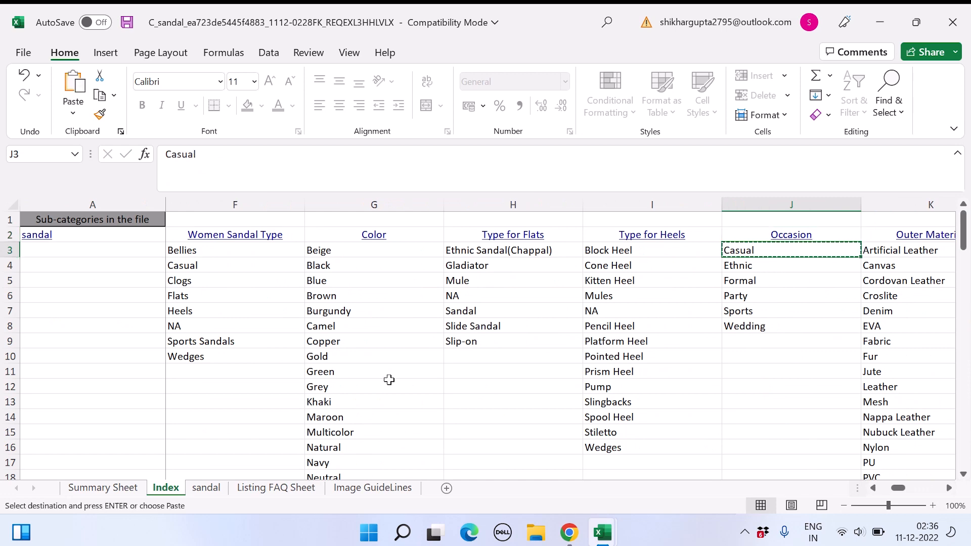
left_click(207, 488)
left_click(662, 380)
key("ctrl+v")
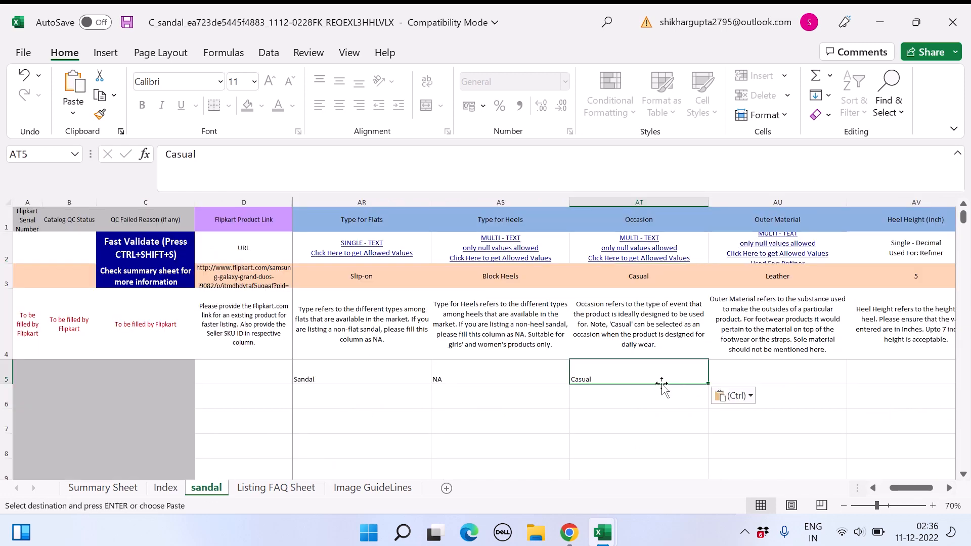
Step: Copy the allowed Outer Material value Synthetic from the Index sheet into AU5 of the sandal sheet
key("Tab")
scroll(661, 383, "right", 1)
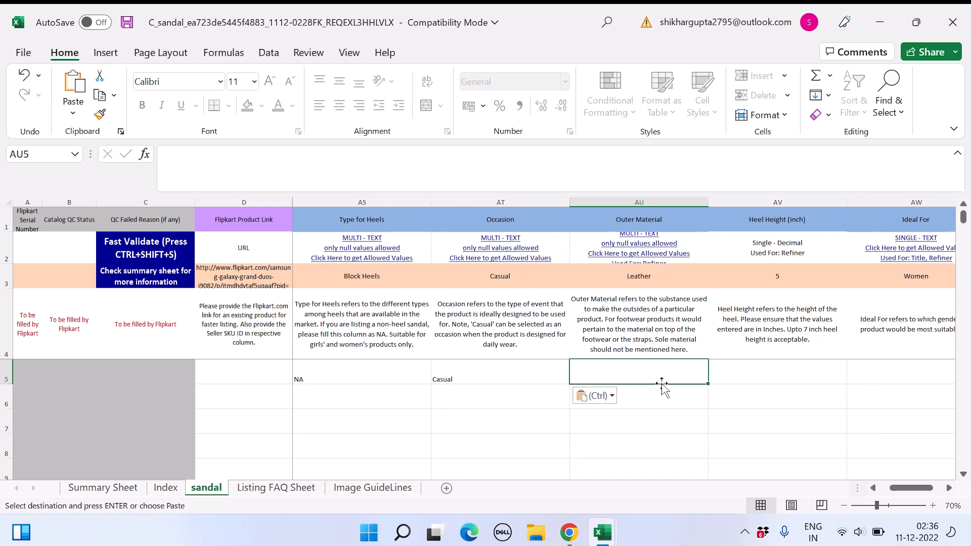
left_click(633, 258)
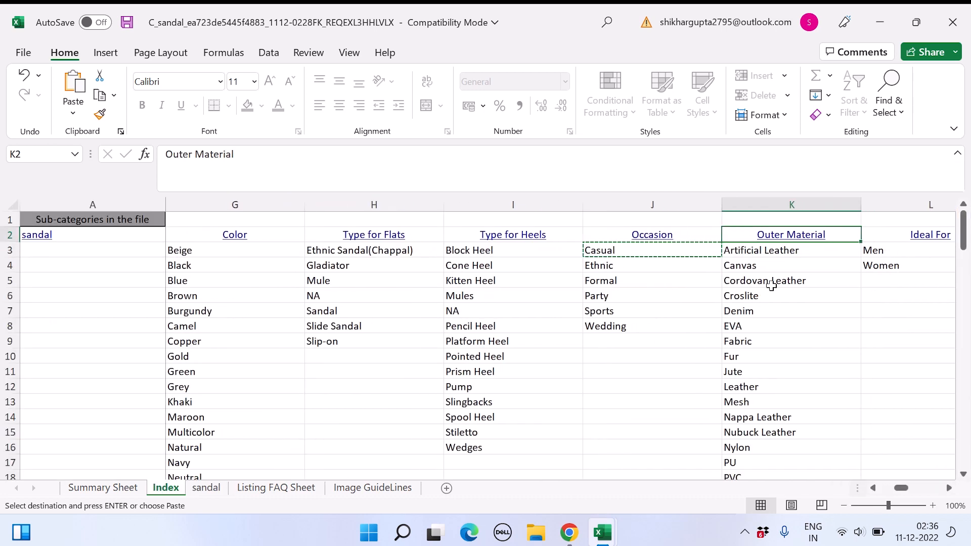
scroll(741, 401, "down", 3)
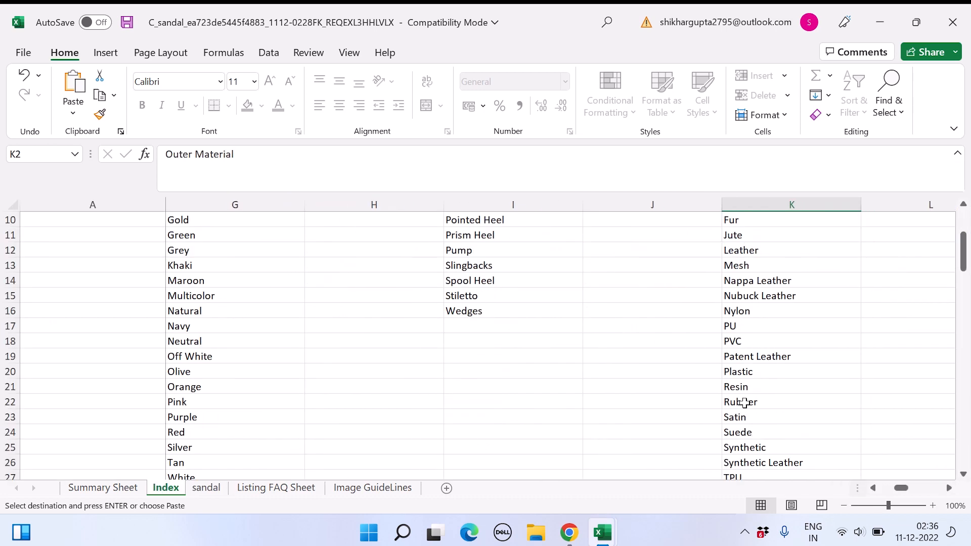
left_click(750, 444)
key("ctrl+c")
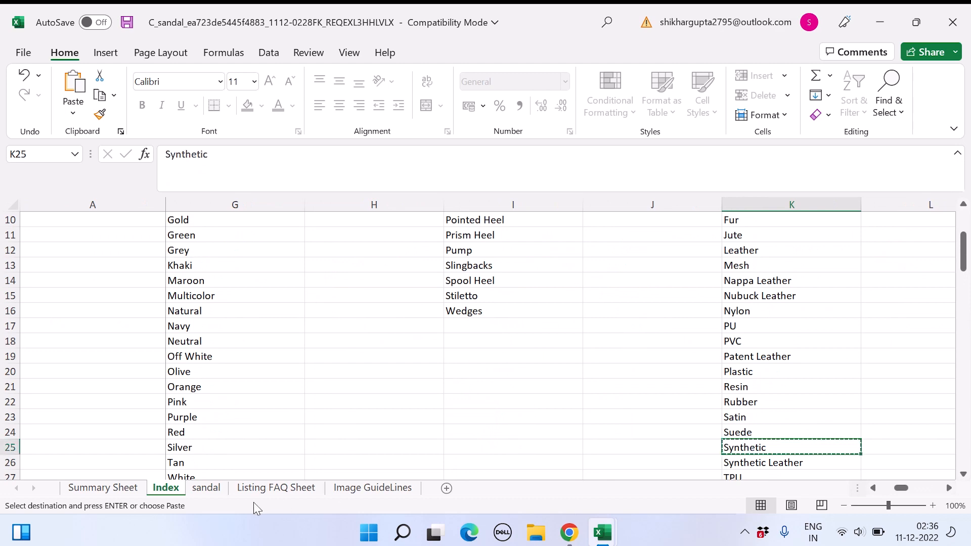
left_click(221, 495)
left_click(652, 378)
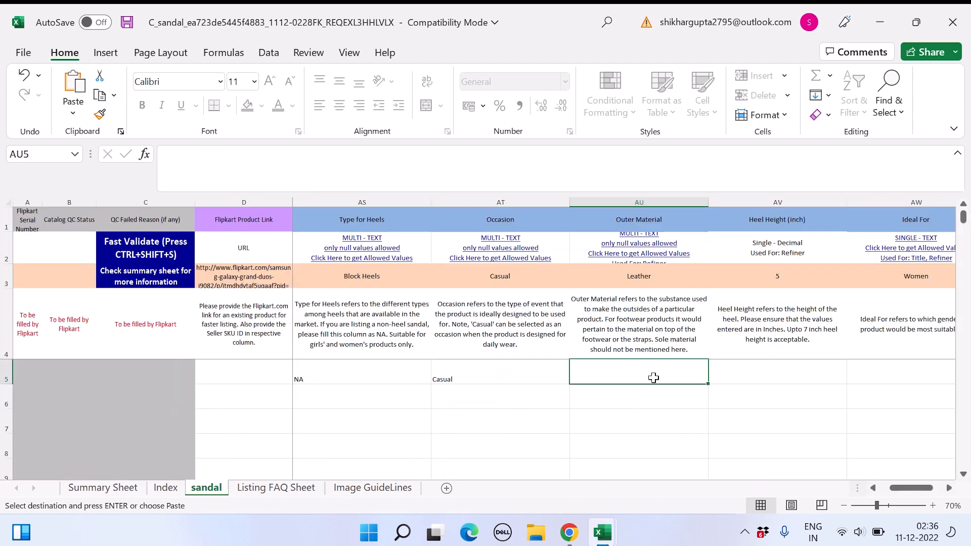
key("ctrl+v")
Step: Enter 1 as the Heel Height in AV5 and set Ideal For in AW5 to Men
key("Right")
key("Right")
key("Left")
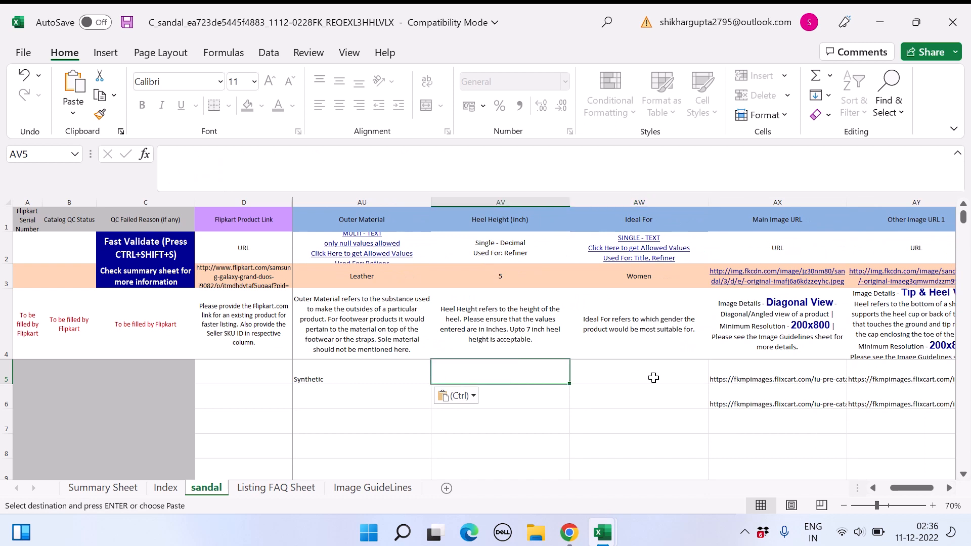
type("0")
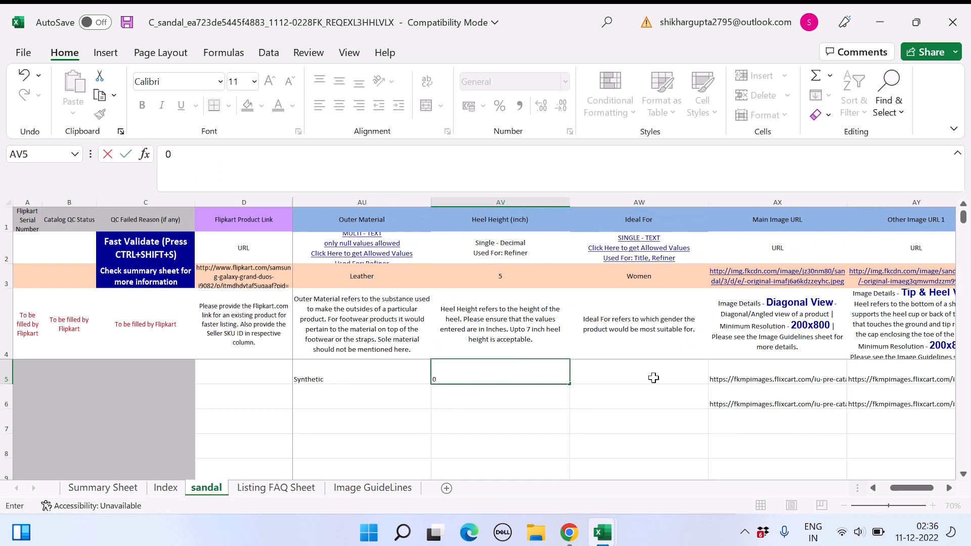
key("BackSpace")
type("1")
key("Right")
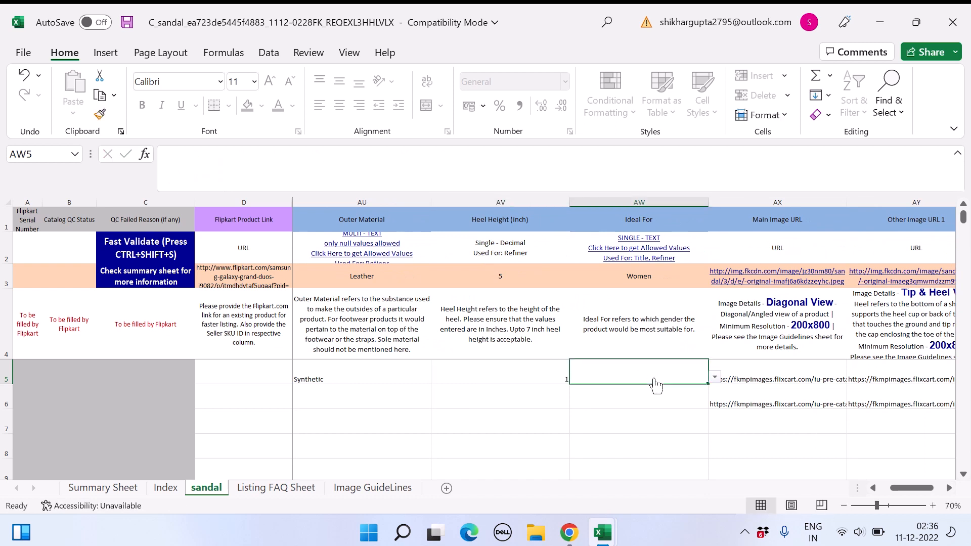
left_click(714, 379)
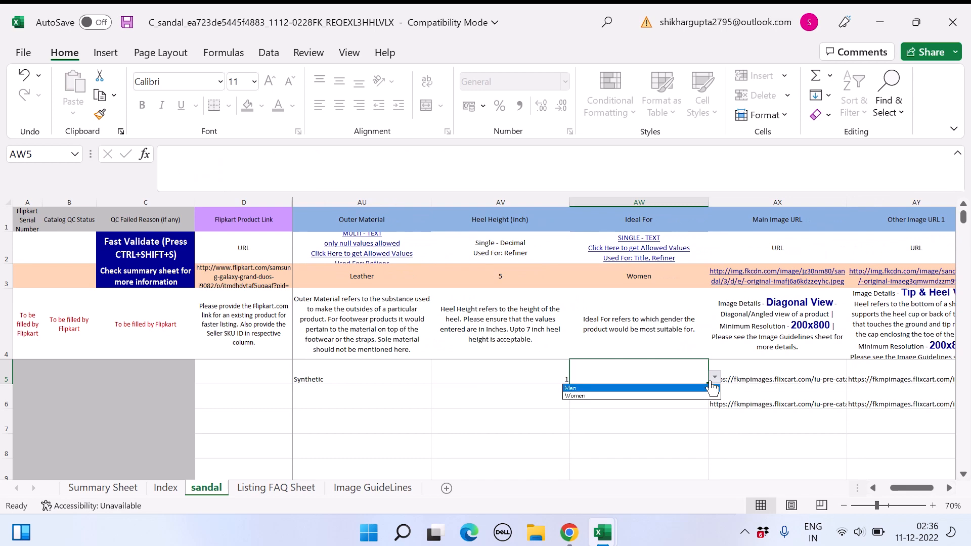
left_click(663, 388)
Step: Copy the row 5 details from Listing Status to Ideal For (K5:AW5) down through row 9
key("shift+Left")
key("shift+Left")
key("shift+Left")
key("shift+Left")
key("shift+Left")
key("shift+Left")
key("shift+Left")
key("shift+Left")
key("shift+Left")
key("shift+Left")
key("shift+Left")
key("shift+Left")
key("shift+Left")
key("shift+Left")
key("shift+Left")
key("shift+Left")
key("shift+Left")
key("shift+Left")
key("shift+Left")
key("shift+Left")
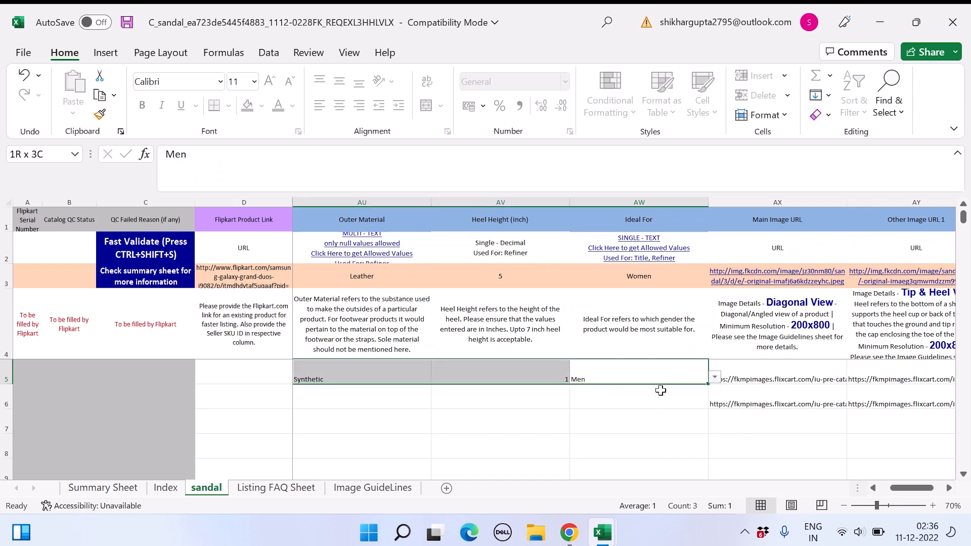
key("shift+Left")
key("shift+Left")
key("shift+Left")
key("shift+Left")
key("shift+Left")
key("shift+Left")
key("shift+Left")
key("shift+Left")
key("shift+Left")
key("shift+Left")
key("shift+Left")
key("shift+Left")
key("shift+Left")
key("shift+Left")
key("shift+Left")
key("shift+Left")
key("shift+Left")
key("shift+Left")
key("shift+Left")
key("shift+Left")
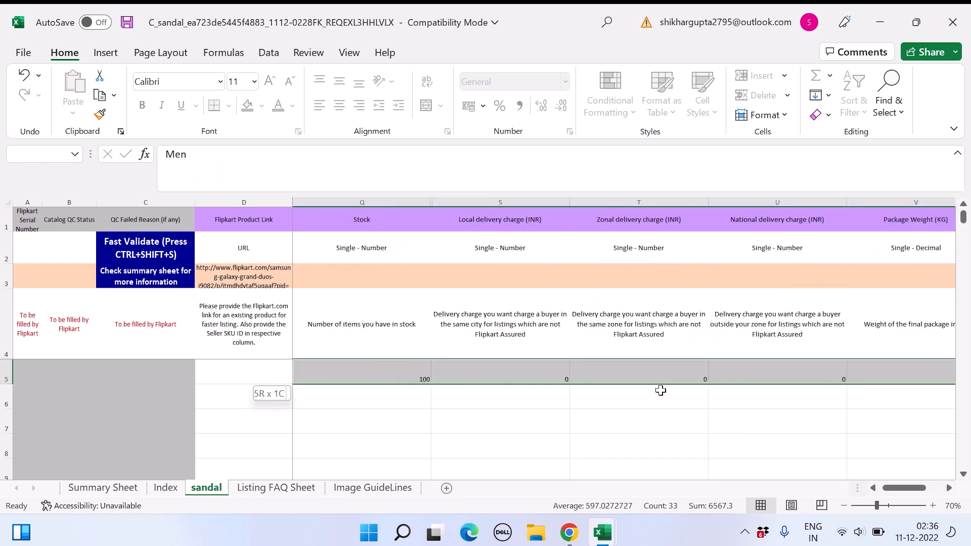
key("shift+Right")
key("shift+Right")
key("shift+Right")
key("shift+Right")
key("shift+Right")
key("shift+Right")
key("shift+Right")
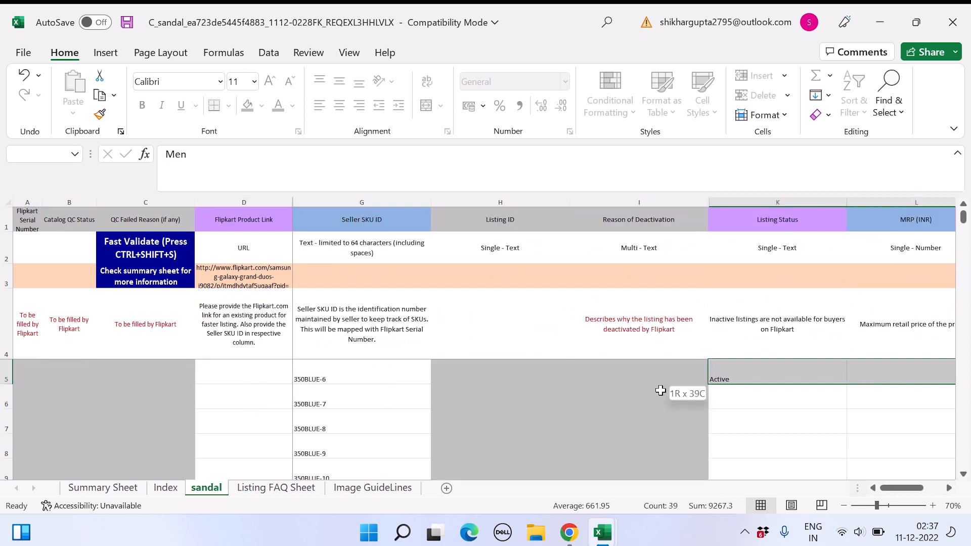
key("ctrl+c")
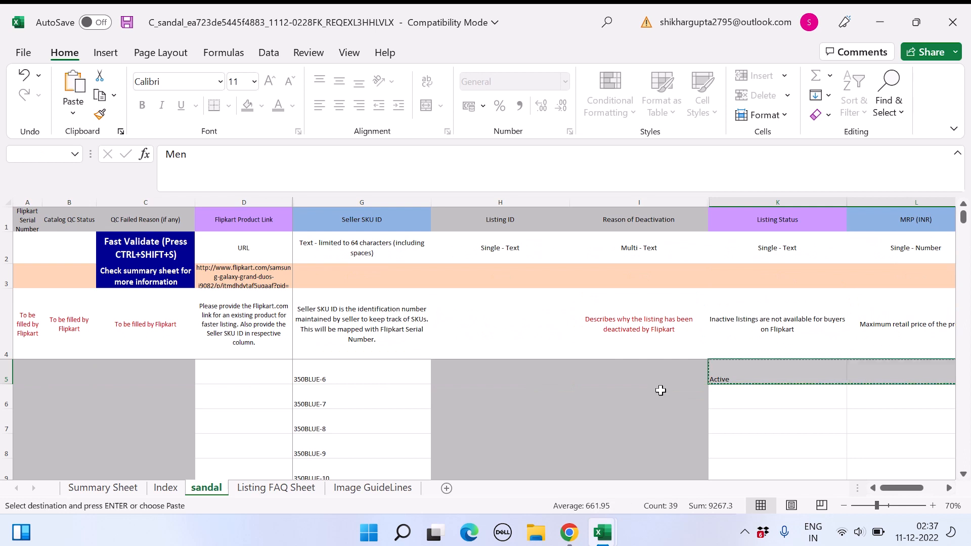
key("shift+Down")
key("shift+Down")
key("shift+Down")
key("shift+Down")
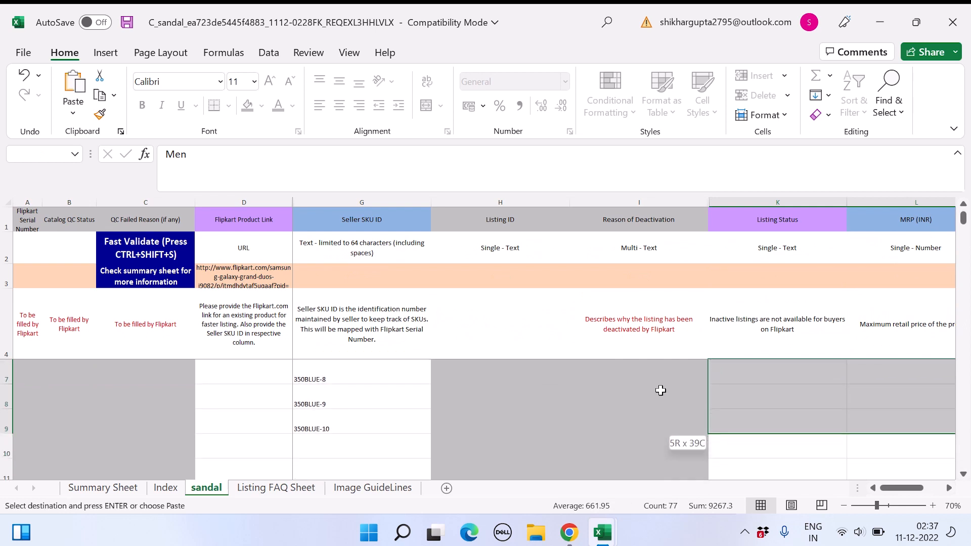
key("ctrl+v")
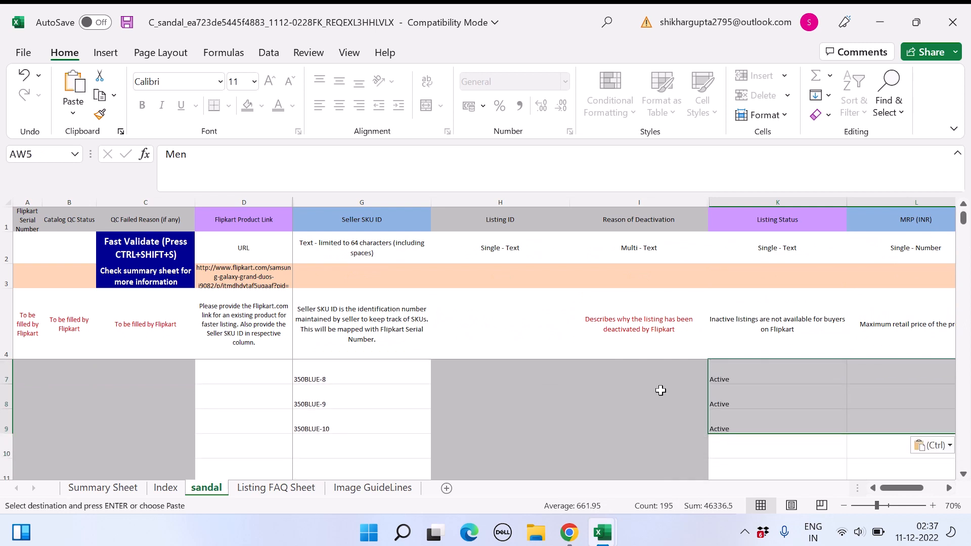
Step: Check the copied values in the Ideal For column of the product rows
key("Right")
key("Left")
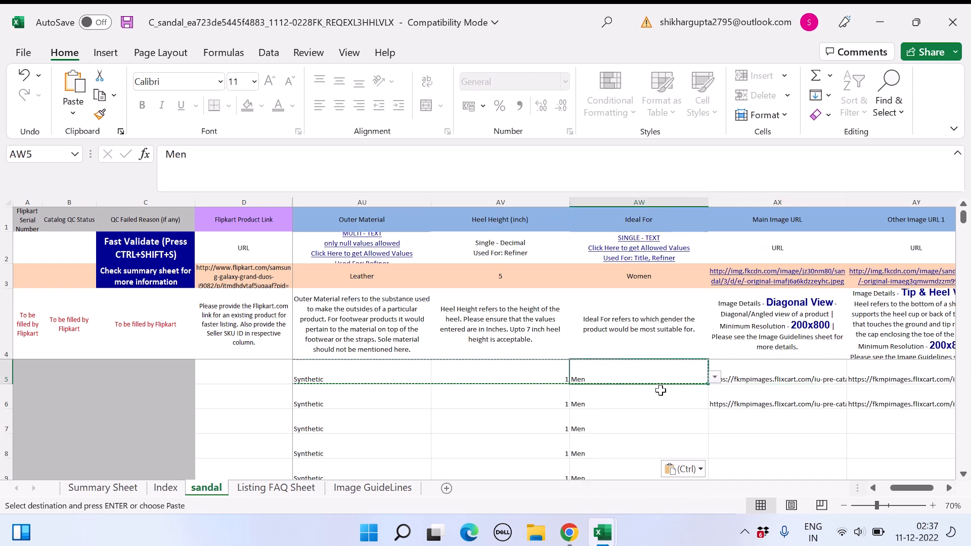
key("Down")
key("Down")
key("Down")
key("Up")
key("Up")
key("Up")
key("Up")
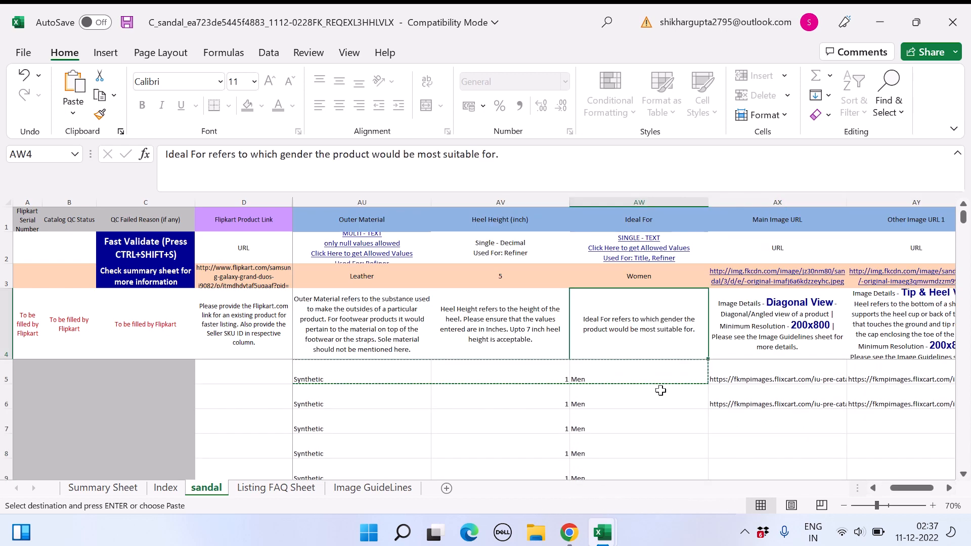
Step: Review the row 5 image links from Main Image URL through Other Image URL 4
key("Down")
key("Right")
key("ctrl+shift+Right")
key("ctrl+shift+Right")
key("Left")
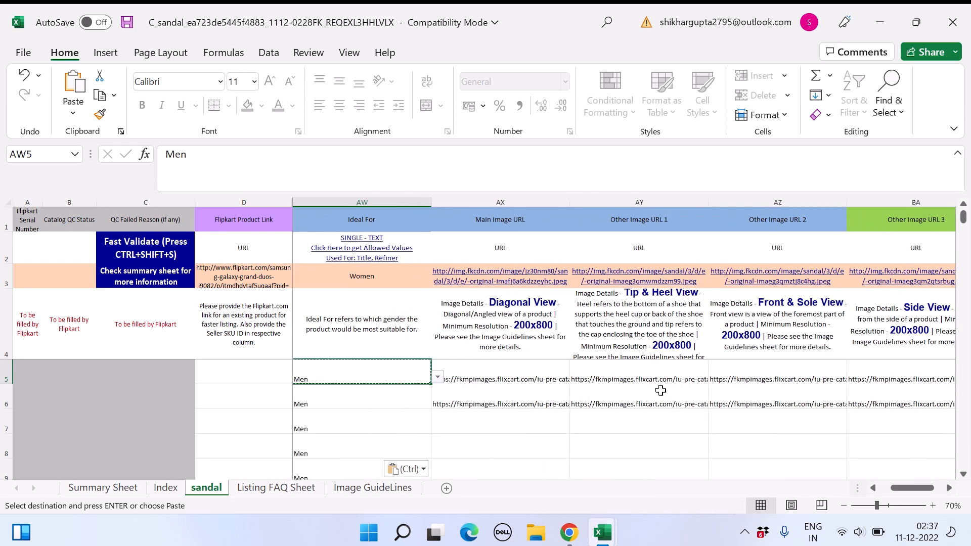
key("Right")
key("shift+Right")
key("shift+Right")
key("shift+Right")
key("shift+Right")
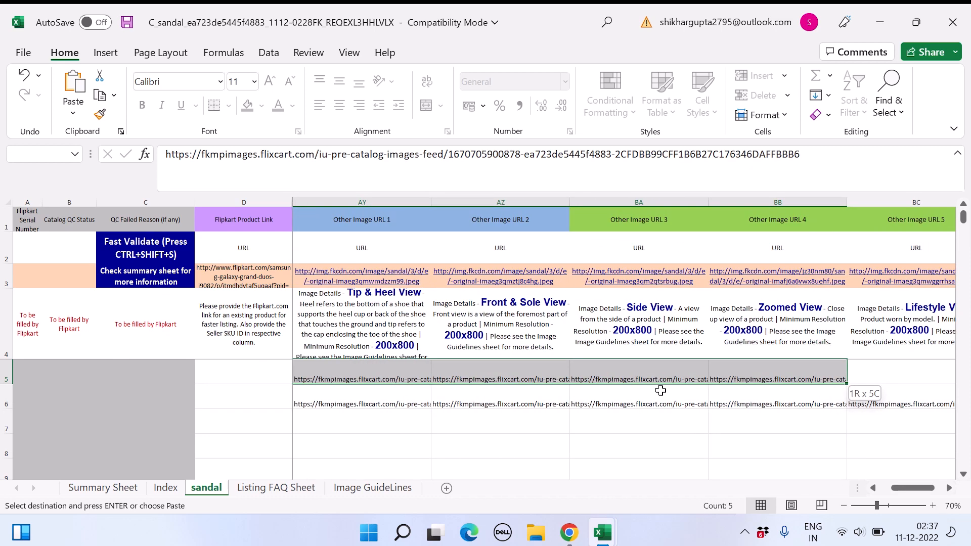
key("Right")
key("Right")
key("Right")
key("Right")
key("Right")
key("Right")
key("Right")
key("Right")
key("Right")
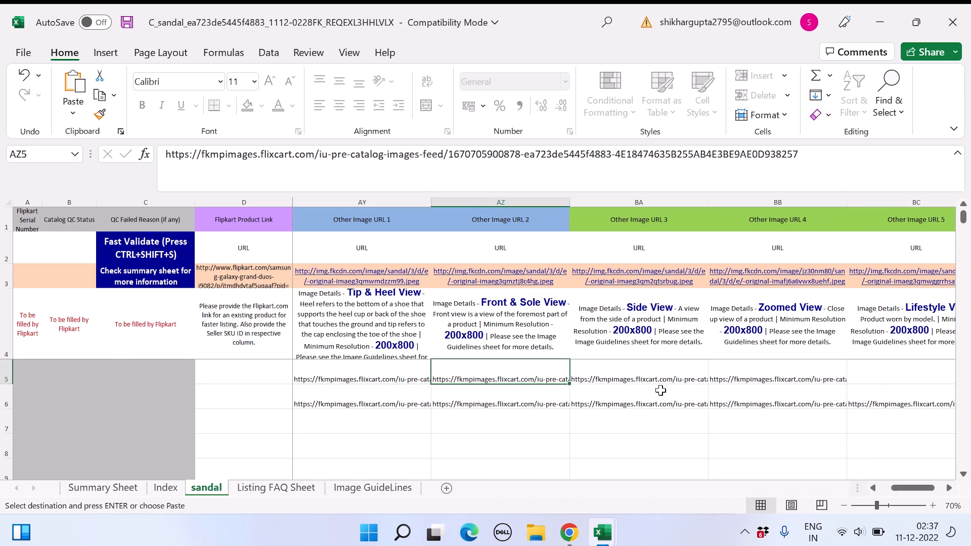
Step: Check the allowed values for Tanning Process in the Index sheet, then return to the sandal sheet
key("Left")
key("Left")
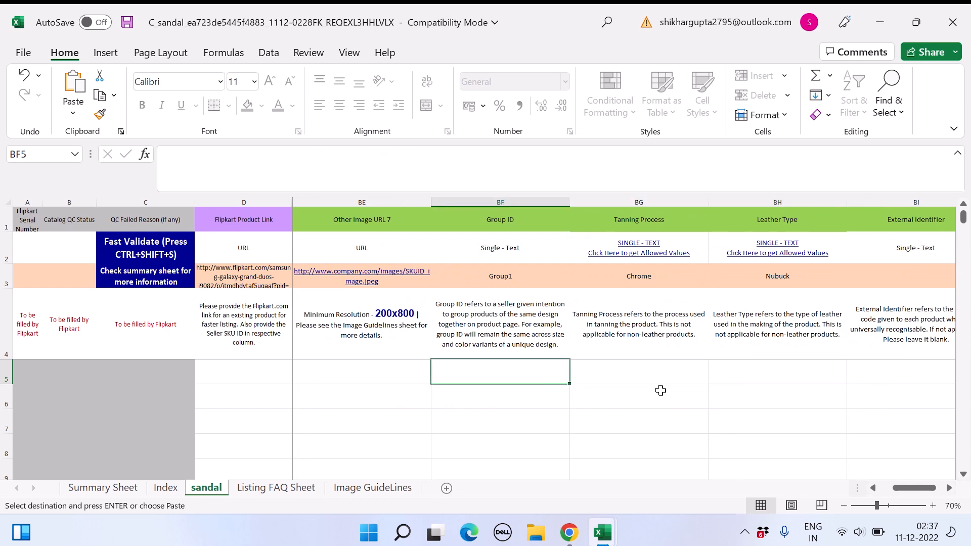
key("Right")
key("Left")
key("Right")
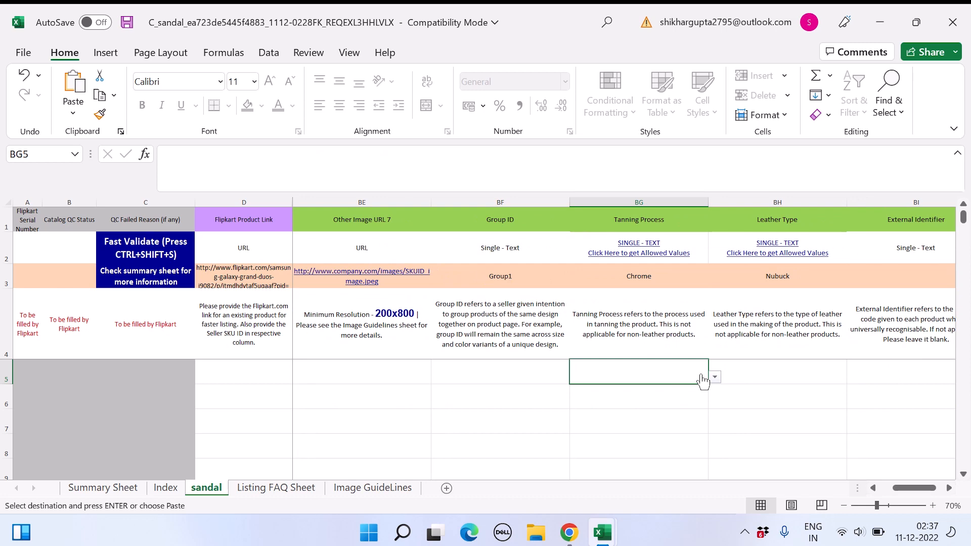
left_click(639, 253)
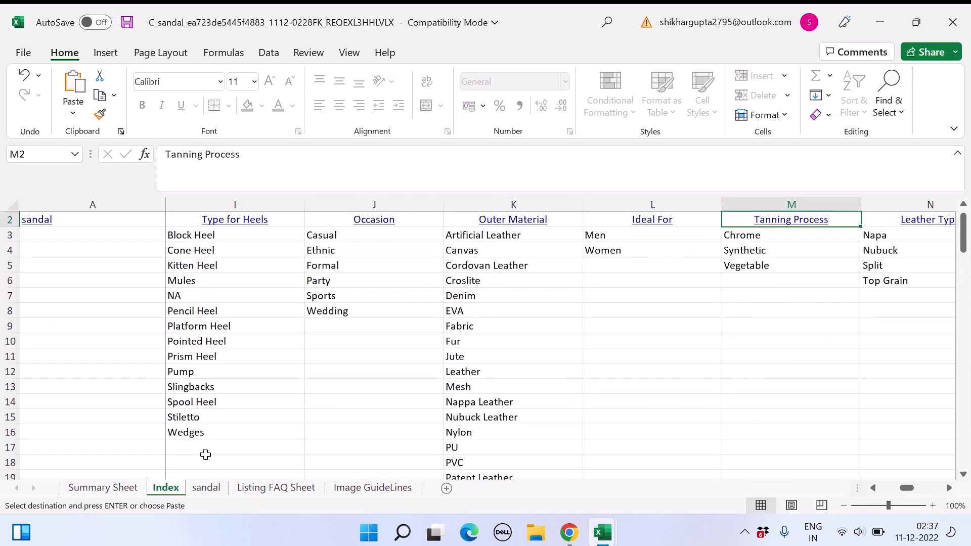
left_click(206, 488)
key("Down")
key("Down")
key("Down")
key("Down")
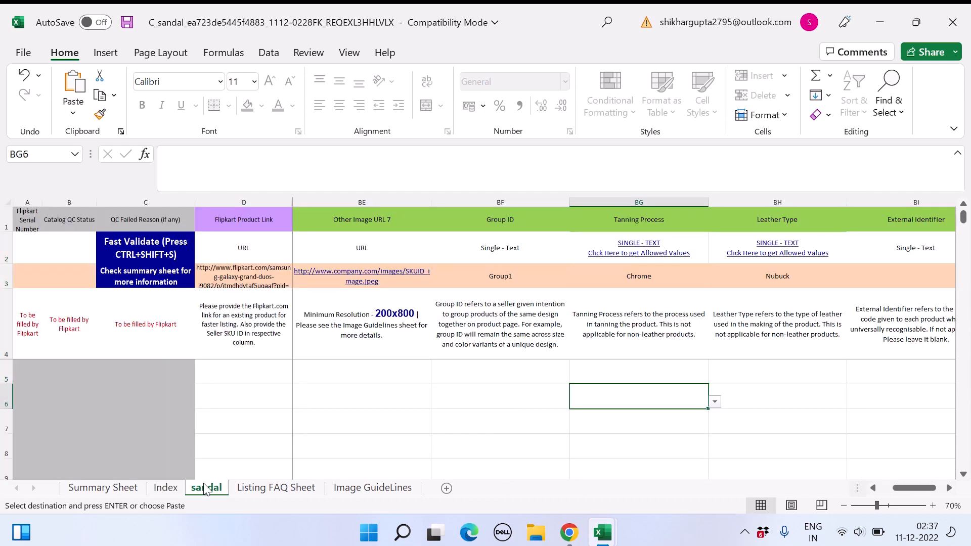
Step: Check the allowed values for Leather Type in the Index sheet, then return to the sandal sheet
key("Up")
key("Right")
key("Right")
key("Right")
key("Left")
key("Left")
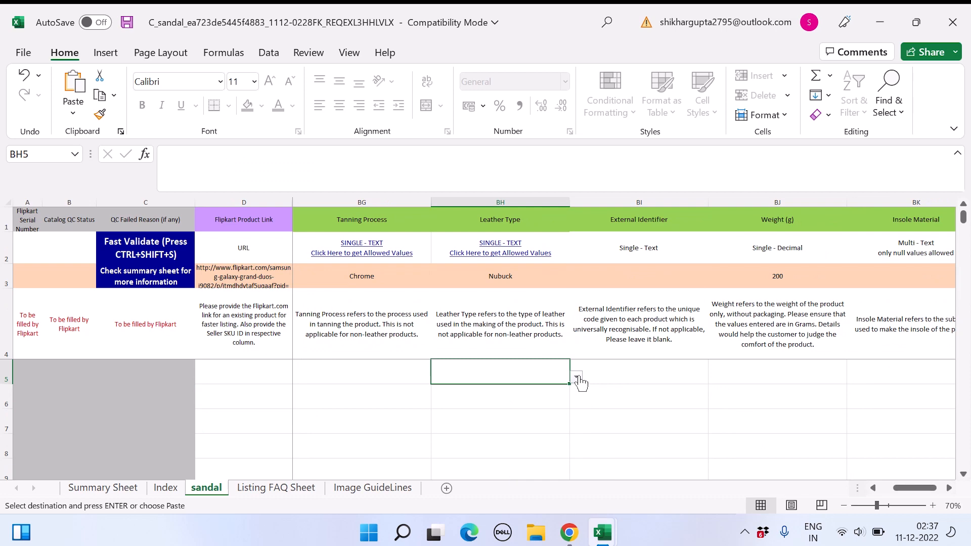
left_click(496, 252)
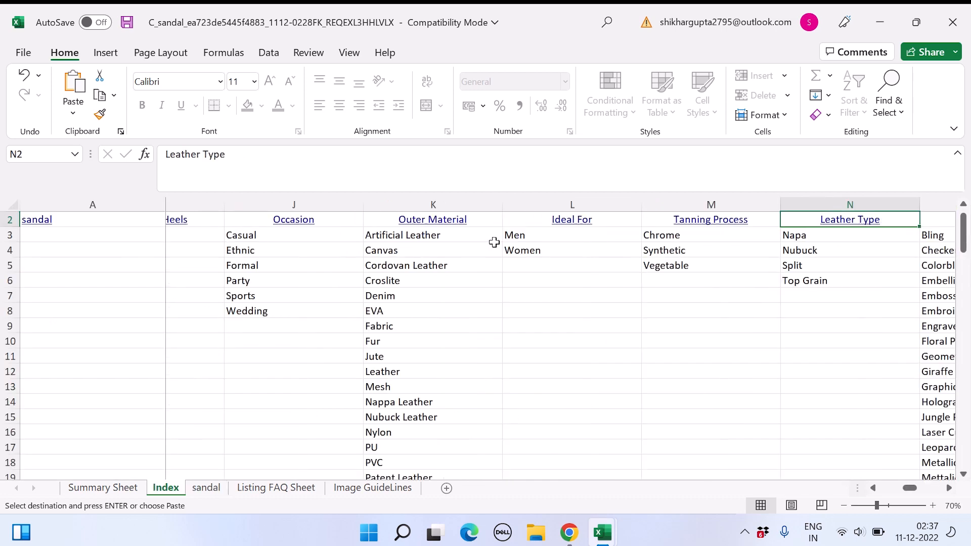
left_click(208, 489)
Step: Enter 1300 as the Weight (g) in BJ5, leaving the External Identifier in BI5 blank
left_click(639, 372)
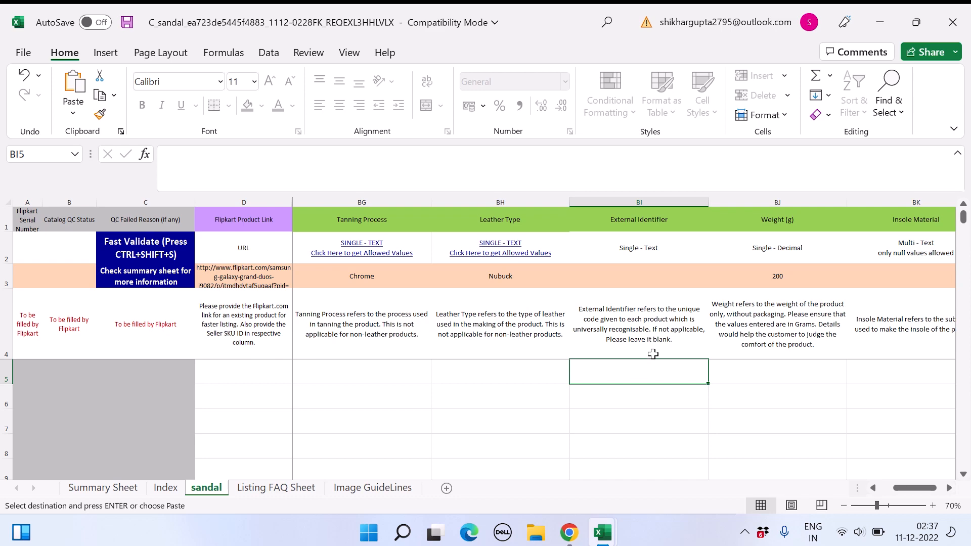
left_click(685, 372)
key("Right")
key("Left")
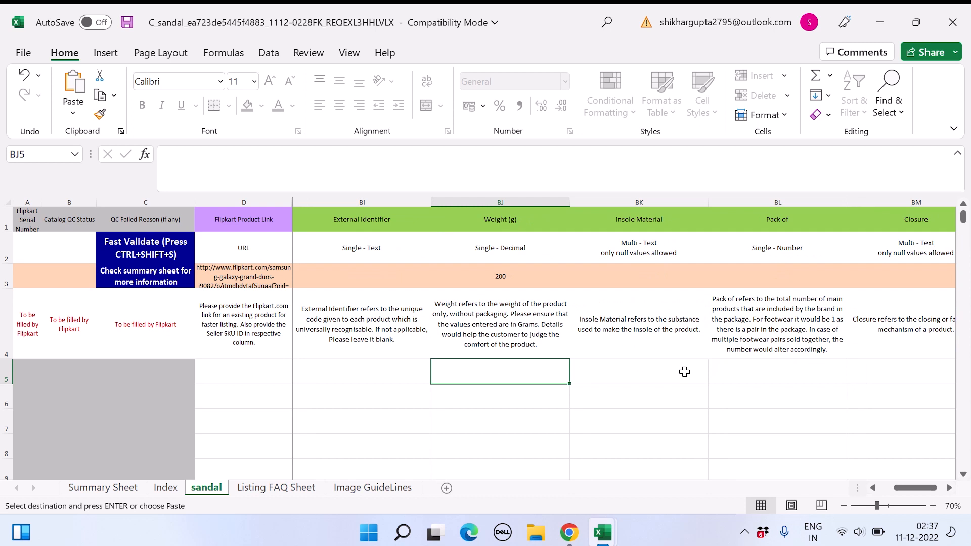
type("1300")
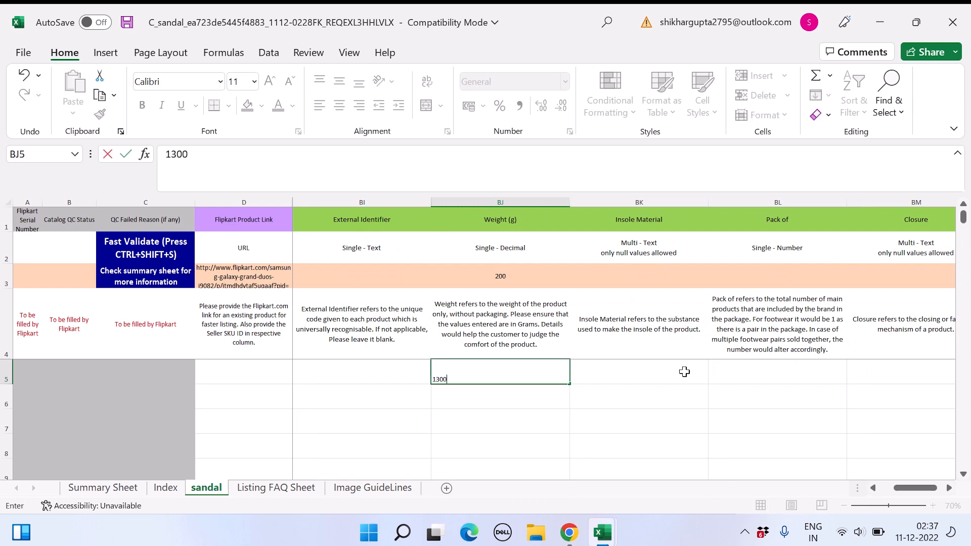
key("Right")
Step: Enter Synthetic as the Insole Material in BK5
key("Right")
key("Right")
key("Left")
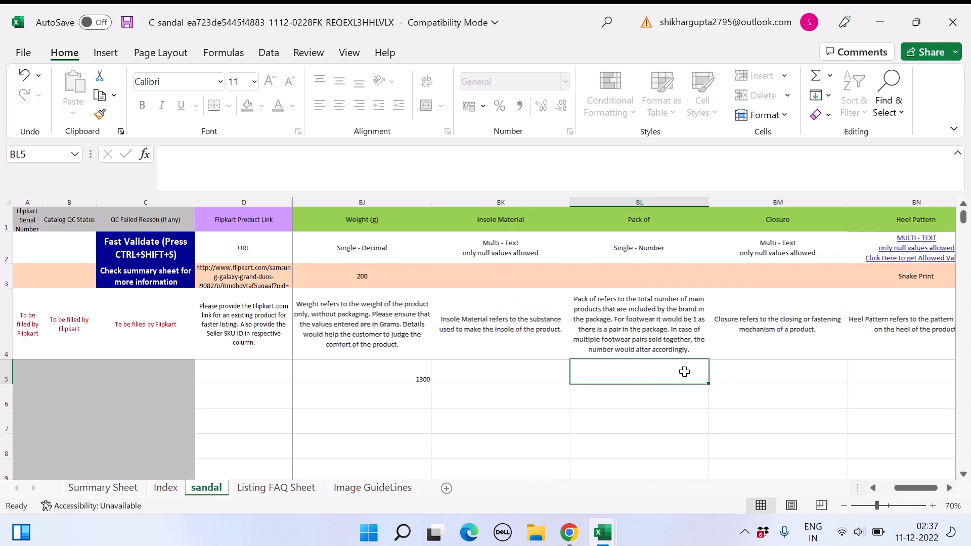
key("Left")
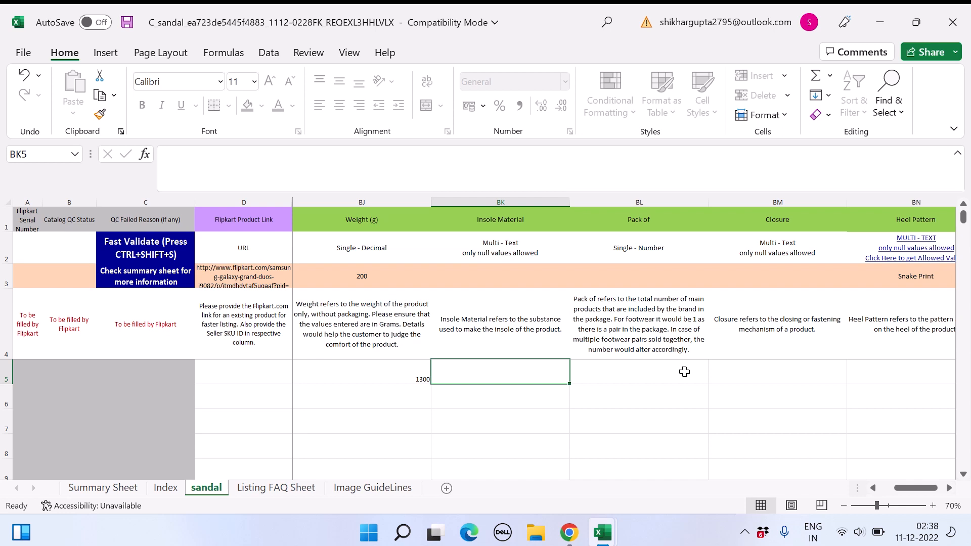
type("S")
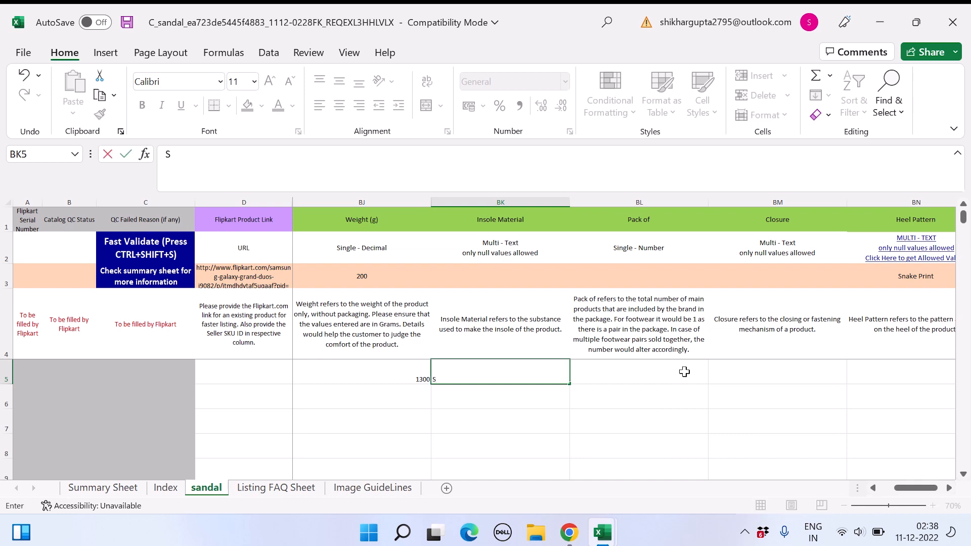
type("ynthetic")
left_click(685, 372)
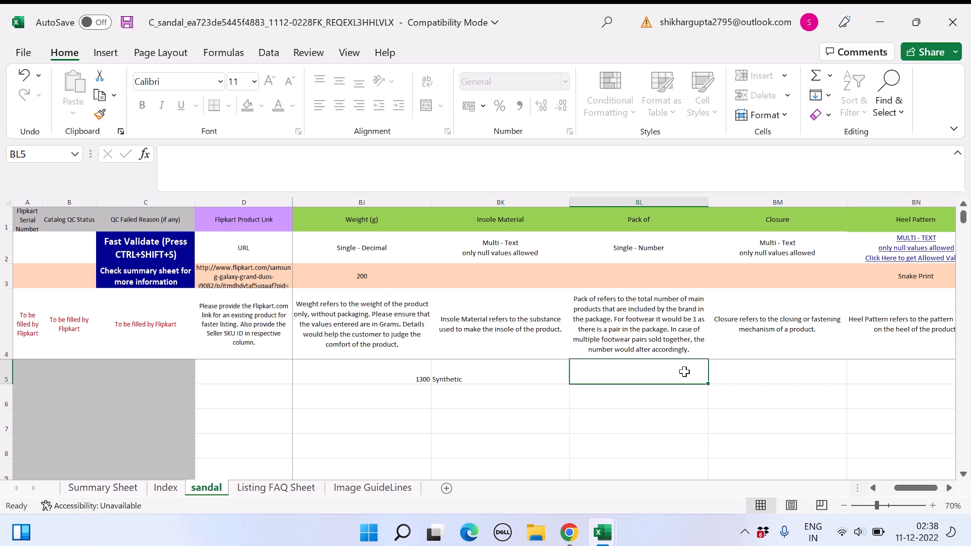
Step: Enter 1 as the Pack of value in BL5 and Slip-on as the Closure in BM5
type("1")
key("Tab")
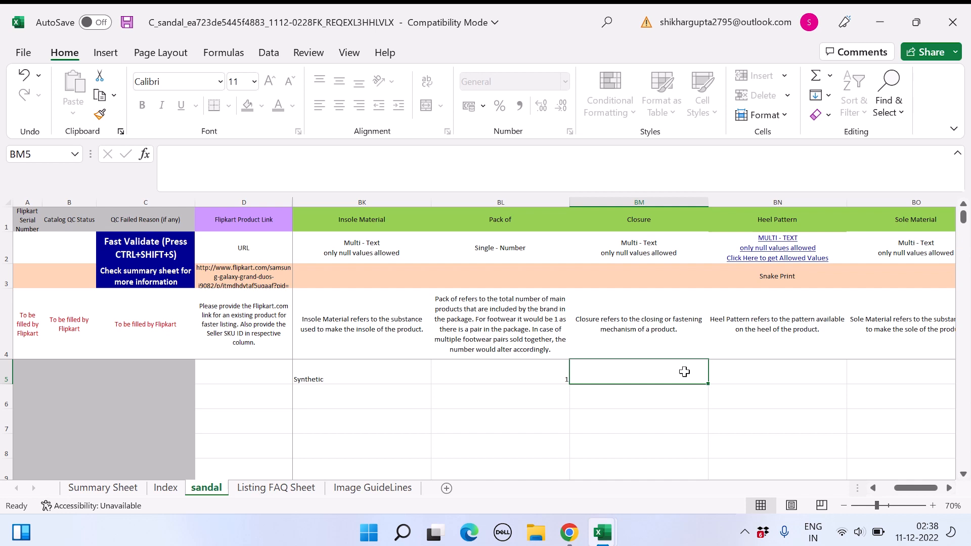
type("S")
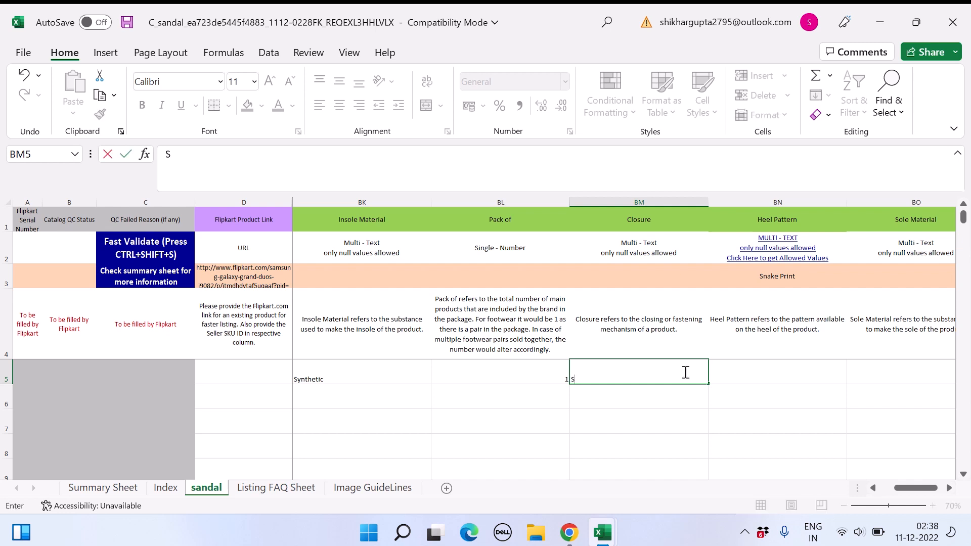
key("BackSpace")
type("S")
key("BackSpace")
type("Slip-on")
key("Tab")
Step: Copy NA from the allowed Heel Pattern values in the Index sheet into BN5 of the sandal sheet
key("Tab")
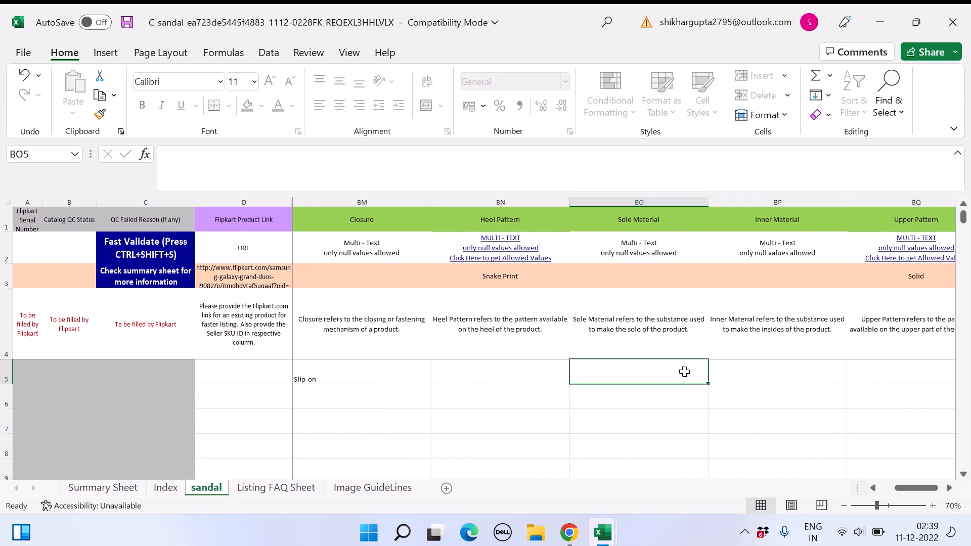
key("shift+Tab")
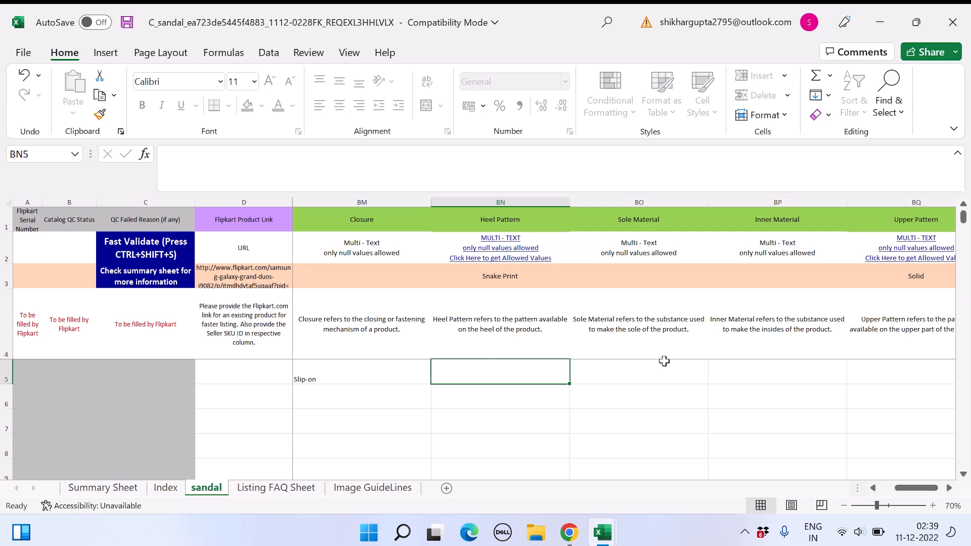
left_click(498, 253)
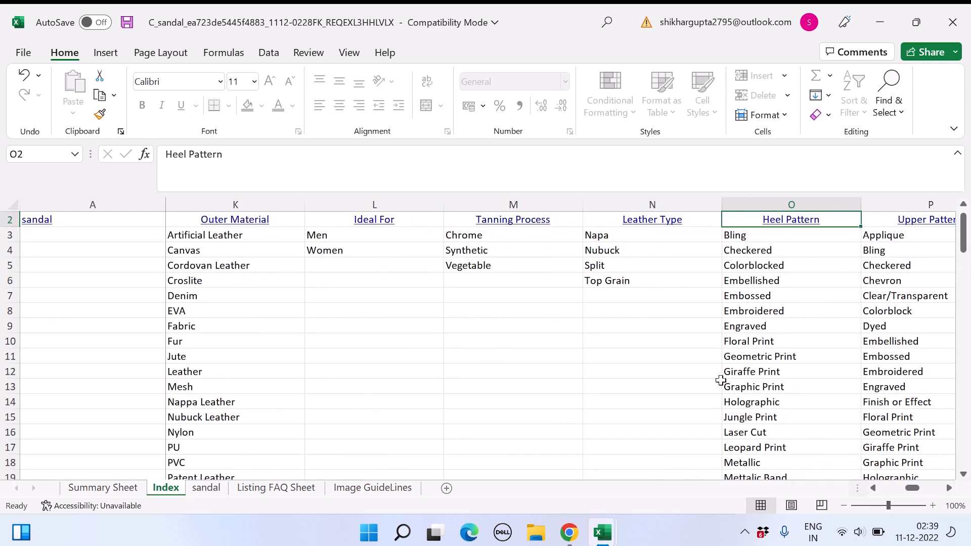
scroll(720, 379, "down", 3)
left_click(761, 354)
key("ctrl+c")
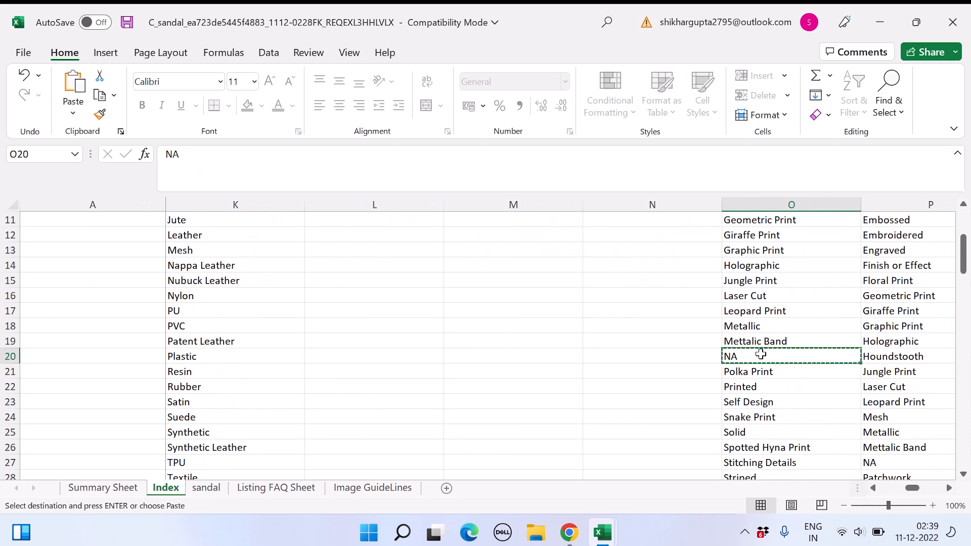
left_click(215, 494)
left_click(536, 373)
key("ctrl+v")
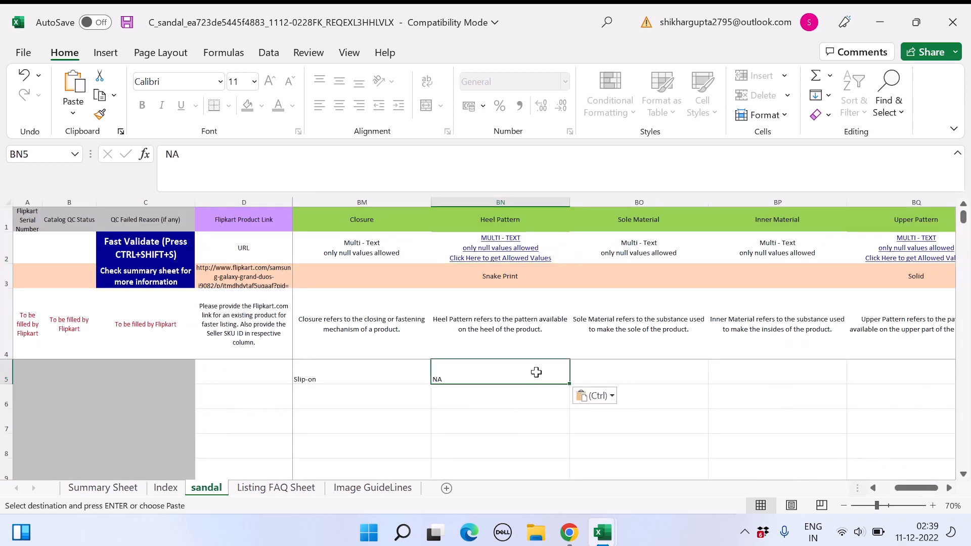
Step: Enter PVC as the Sole Material in BO5
left_click(628, 362)
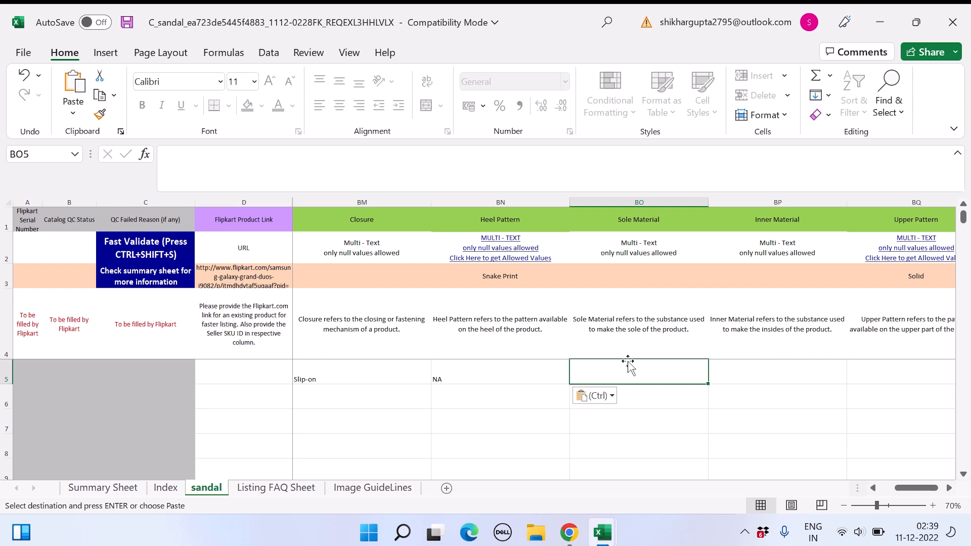
type("PVA")
key("Tab")
left_click(629, 362)
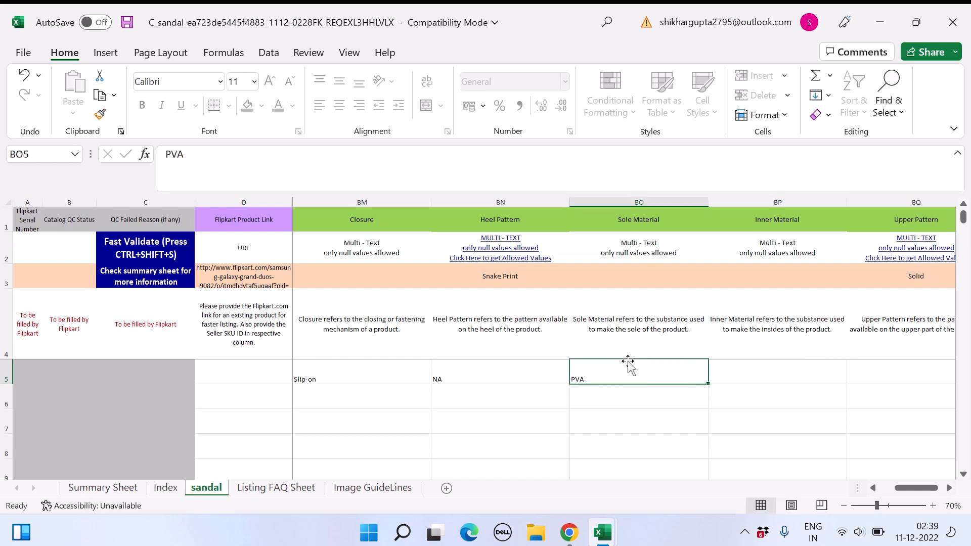
type("PC")
key("BackSpace")
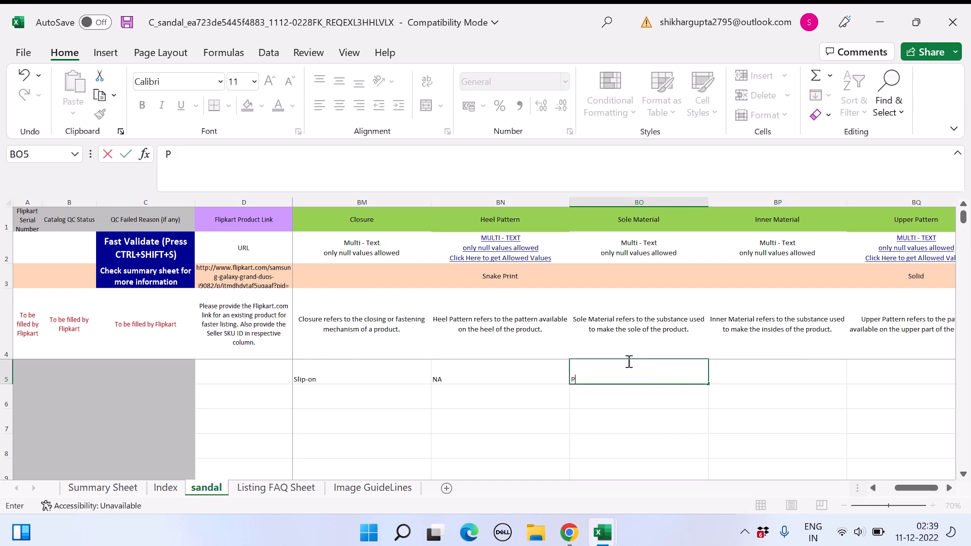
type("VC")
key("Right")
Step: Enter Synthetic as the Inner Material in BP5
key("Right")
key("Left")
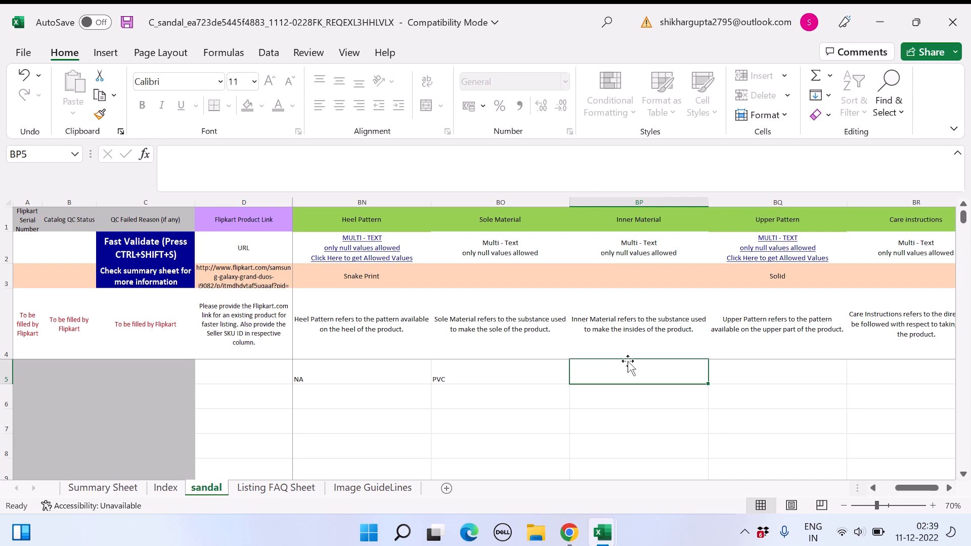
type("Syneth")
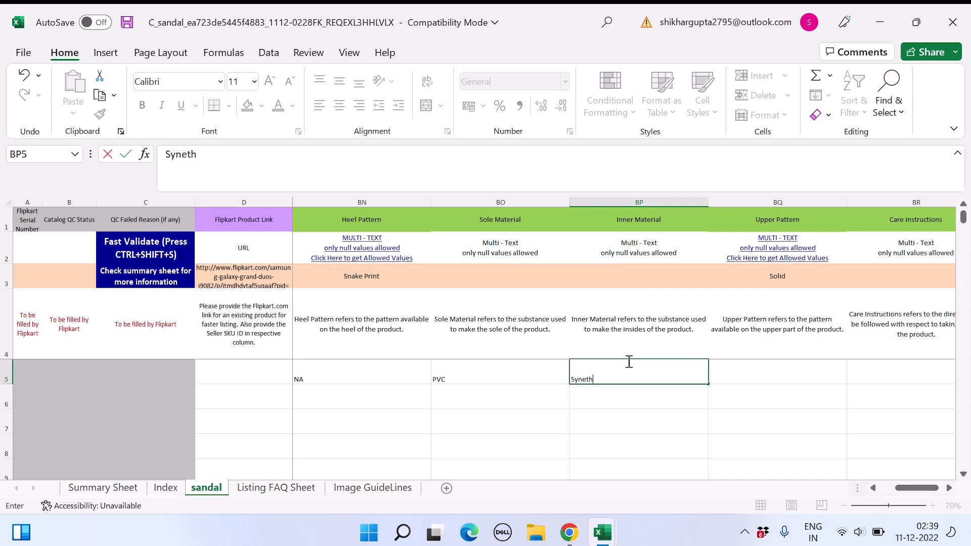
key("BackSpace")
key("BackSpace")
key("BackSpace")
type("thec")
key("BackSpace")
type("tic")
key("Right")
Step: Copy Mesh from the allowed Upper Pattern values in the Index sheet into BQ5 of the sandal sheet
key("Right")
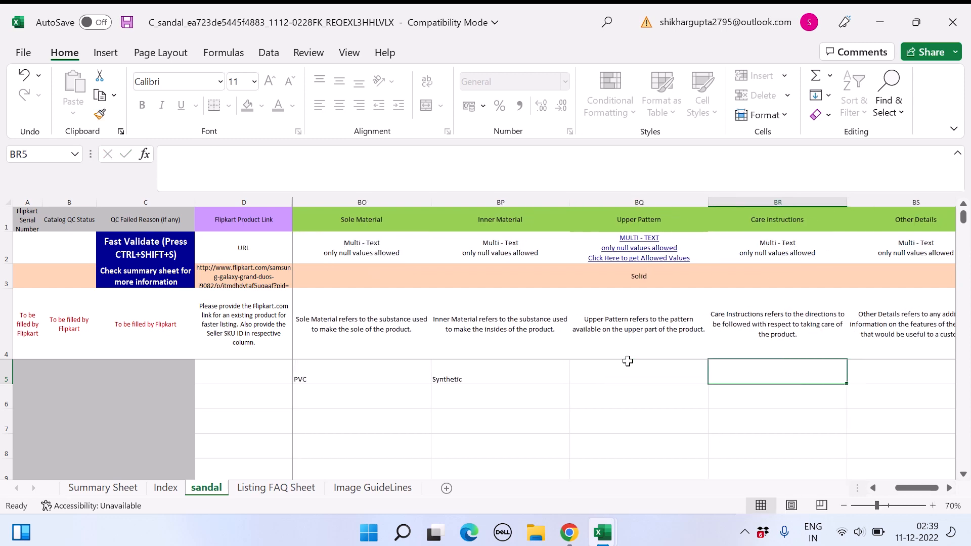
key("Left")
left_click(642, 247)
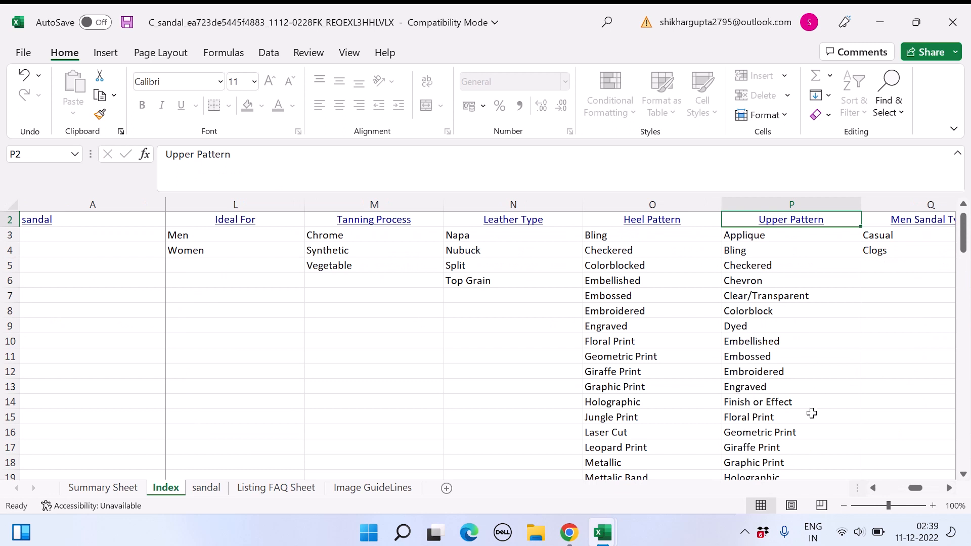
scroll(812, 414, "down", 5)
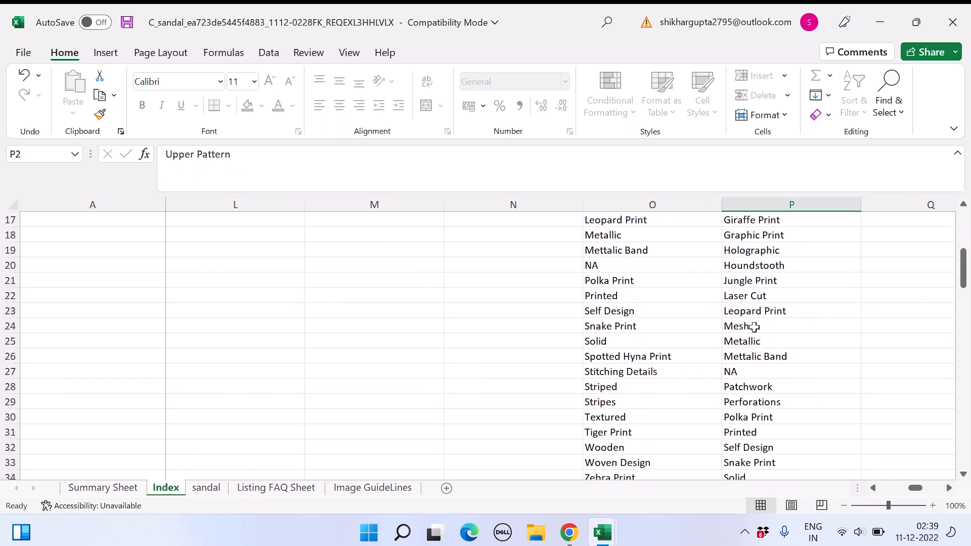
scroll(751, 370, "down", 2)
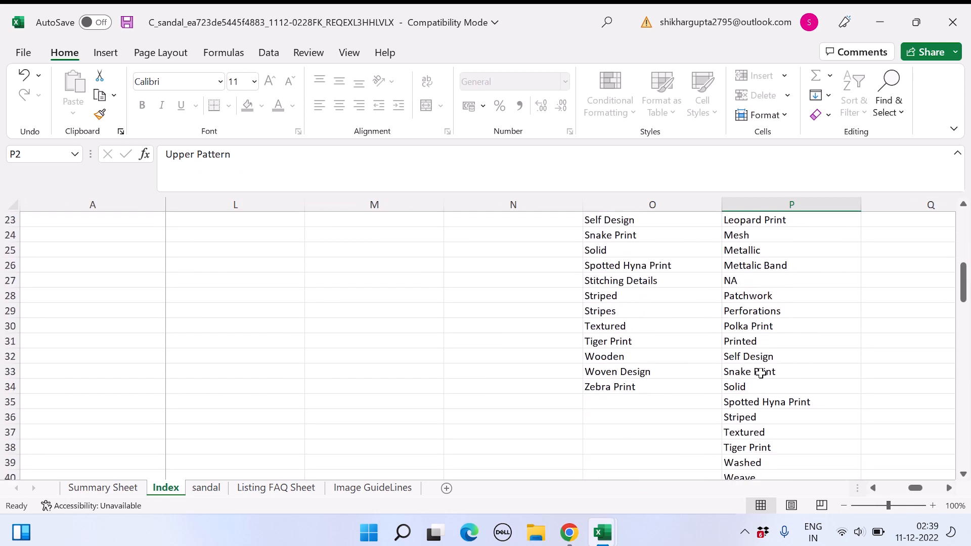
scroll(753, 390, "up", 2)
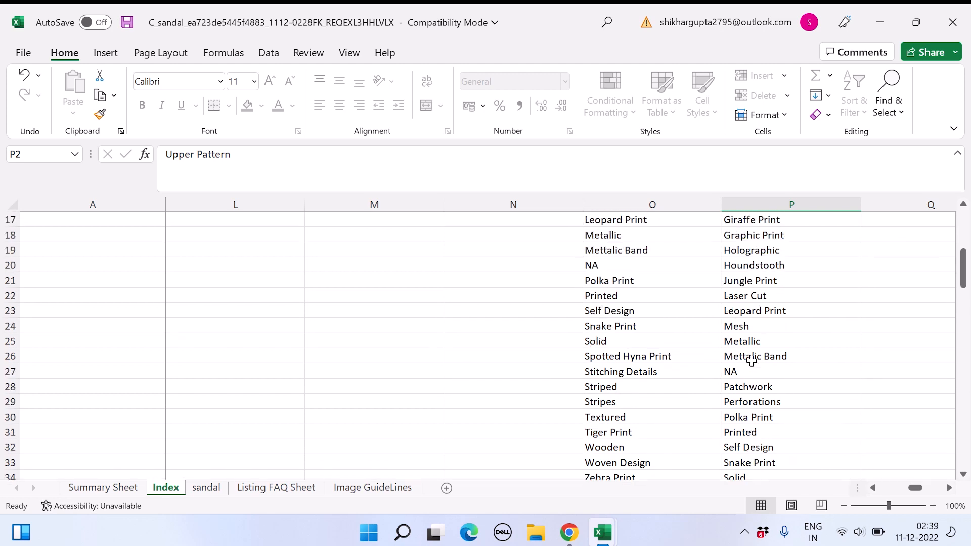
left_click(746, 327)
key("ctrl+c")
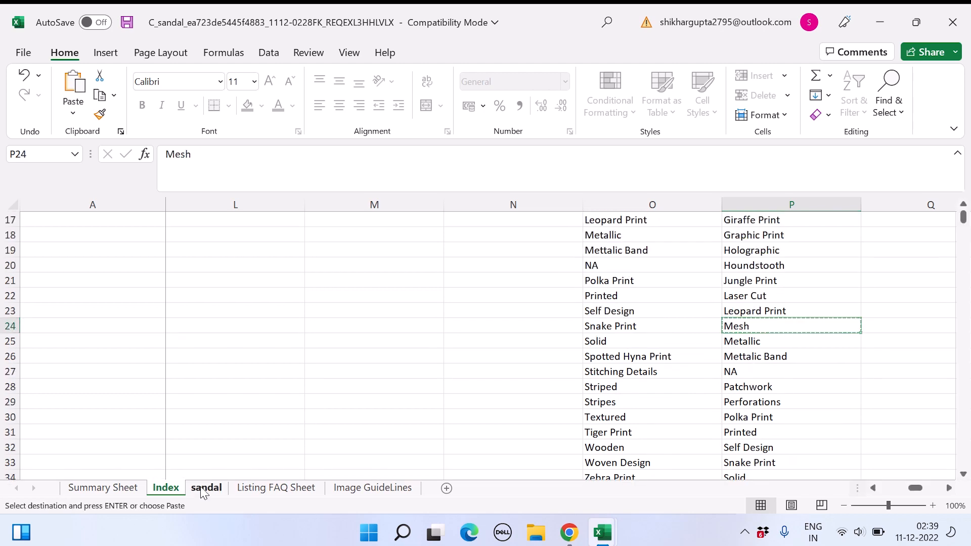
left_click(205, 488)
left_click(599, 367)
key("ctrl+v")
Step: Enter "don't wash just wipe gently" as the Care Instructions in BR5 of the sandal sheet
key("Right")
key("Right")
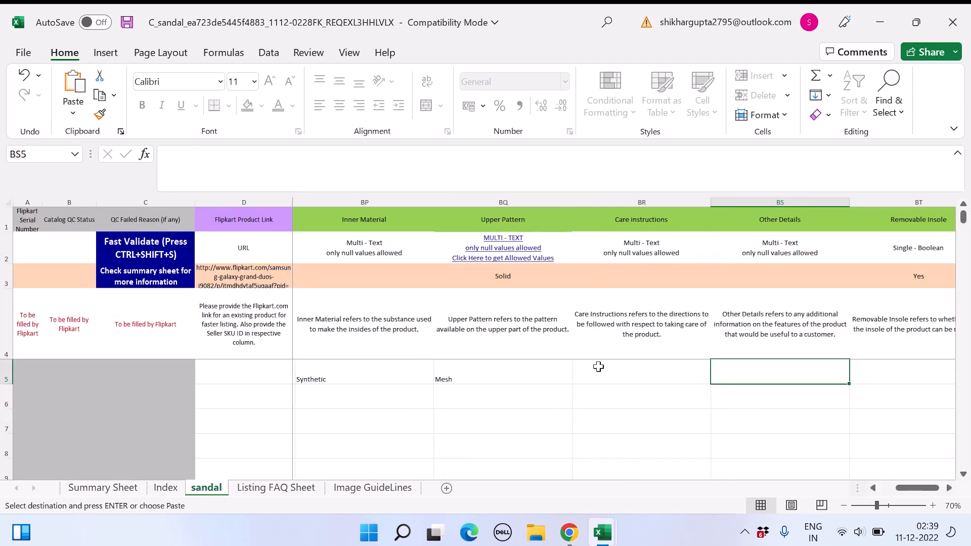
key("Right")
key("Left")
key("Left")
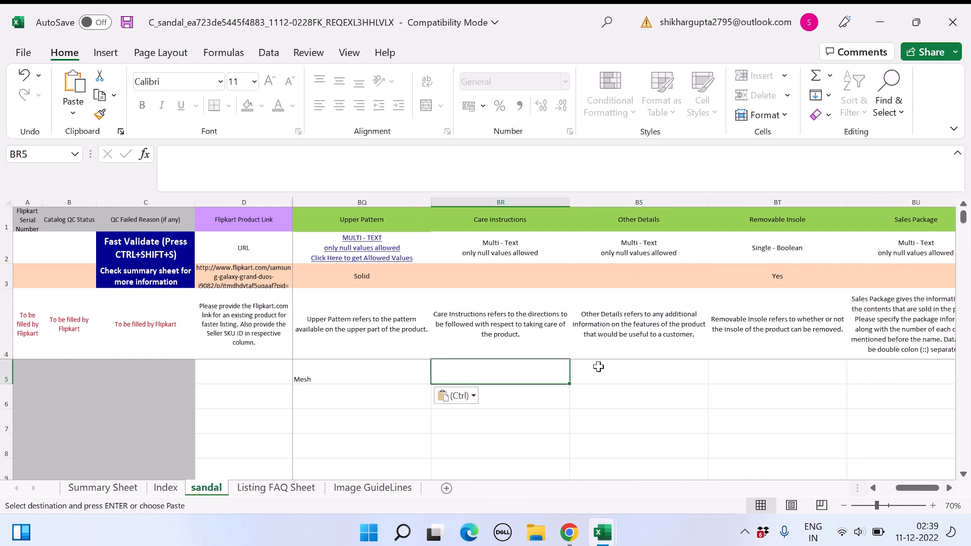
type("wa")
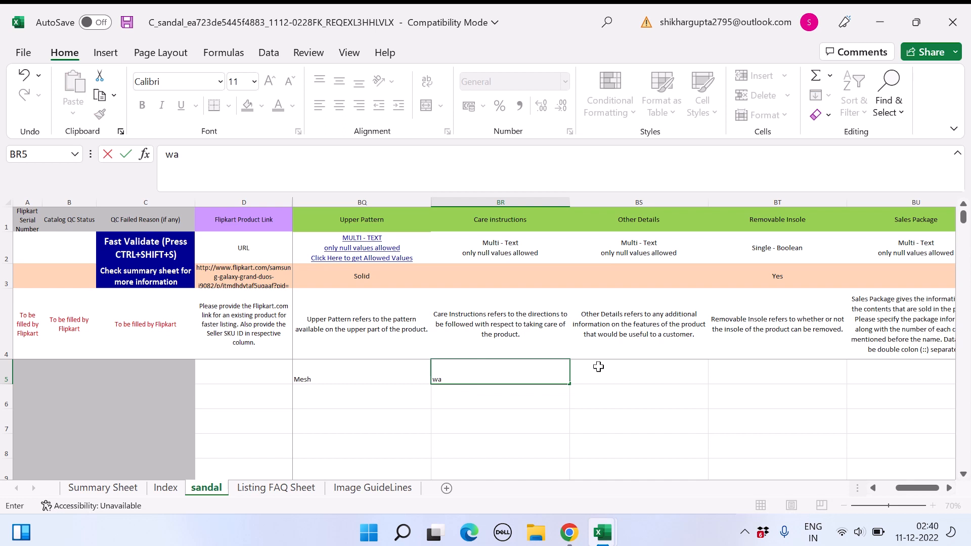
key("BackSpace")
key("BackSpace")
type("don't wash just ")
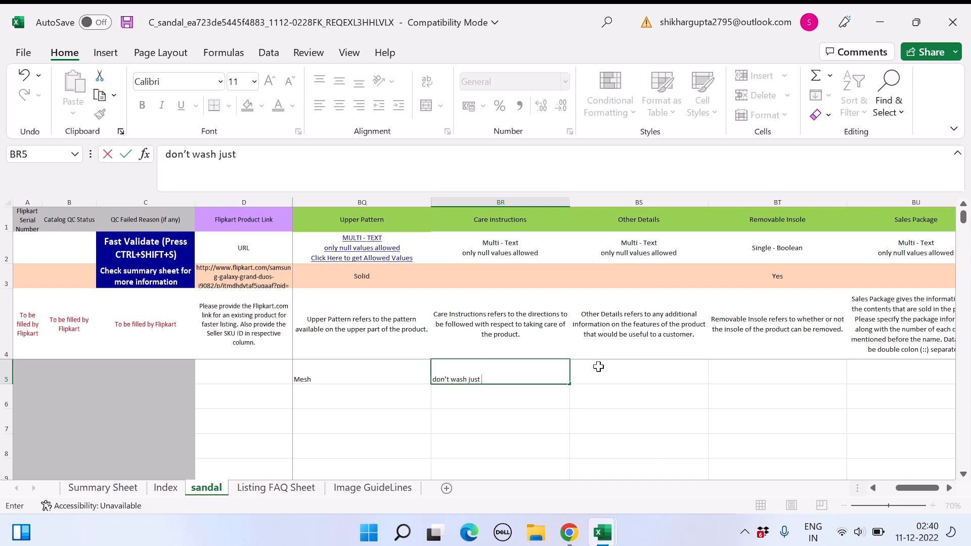
type("wipe gently")
left_click(599, 367)
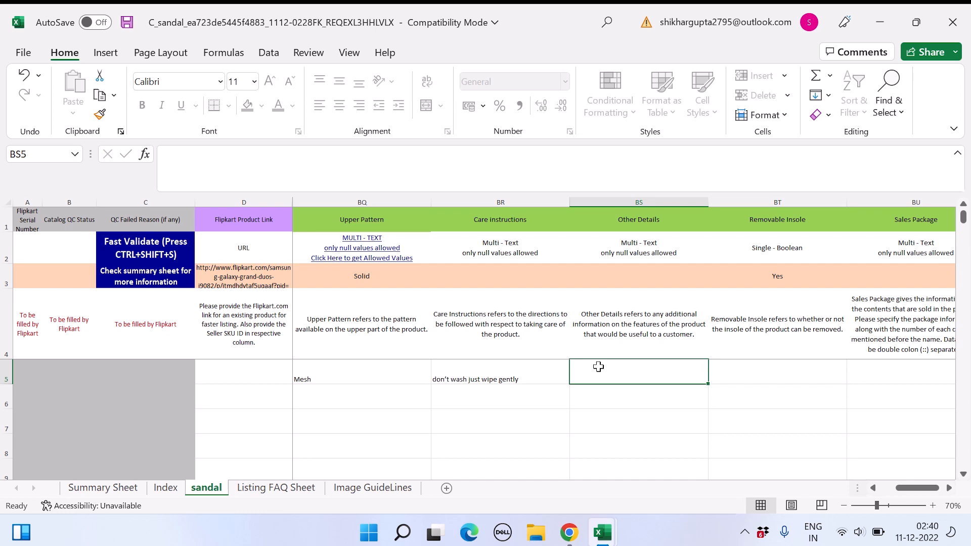
Step: Enter "remaining details" as the Other Details in BS5
type("remaing")
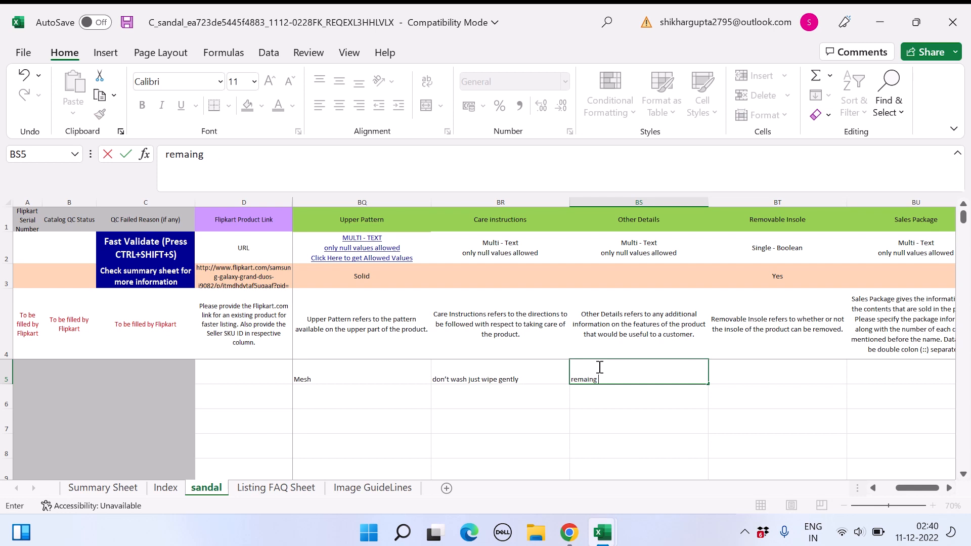
key("BackSpace")
key("BackSpace")
type("ning details")
key("Tab")
Step: Set Removable Insole in BT5 to No from its allowed values
scroll(599, 367, "right", 2)
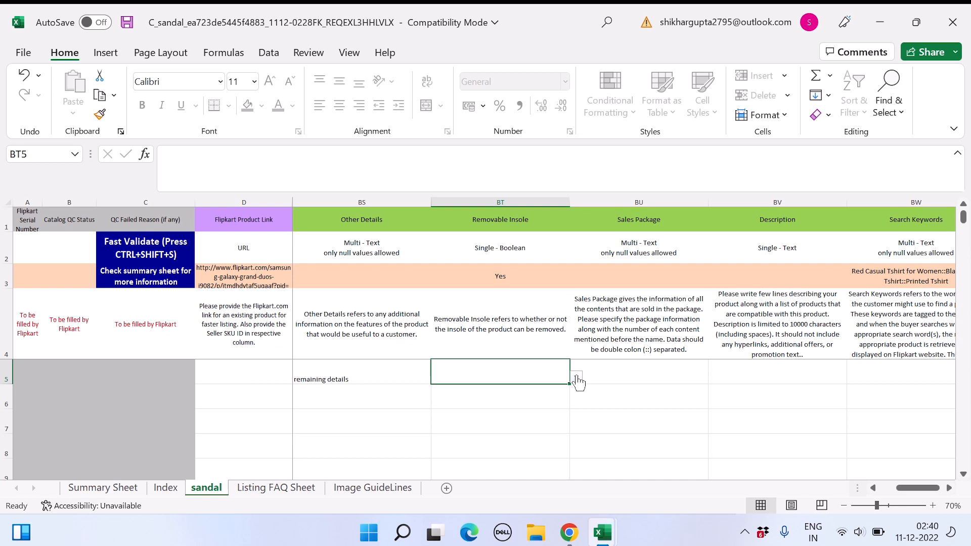
left_click(577, 377)
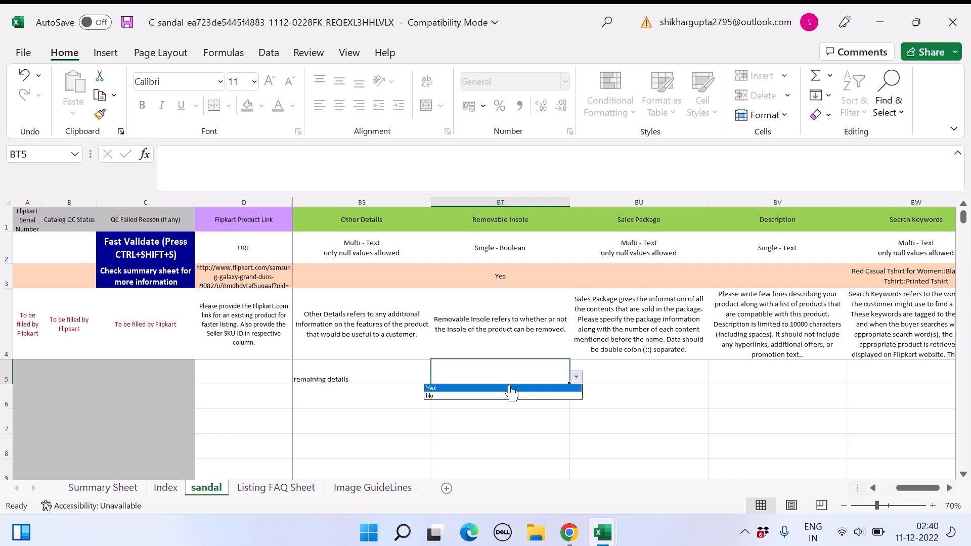
left_click(464, 396)
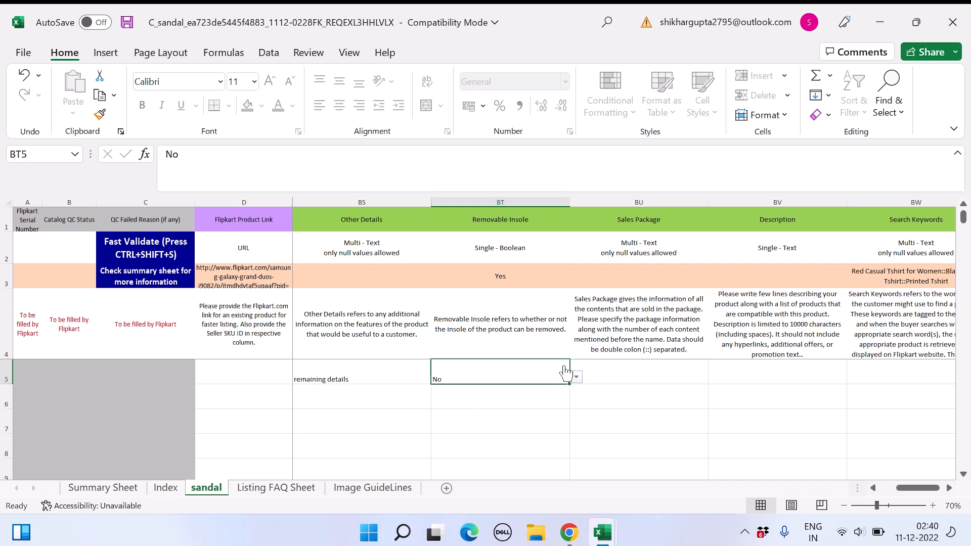
Step: Enter 1 as the Sales Package in BU5
left_click(623, 372)
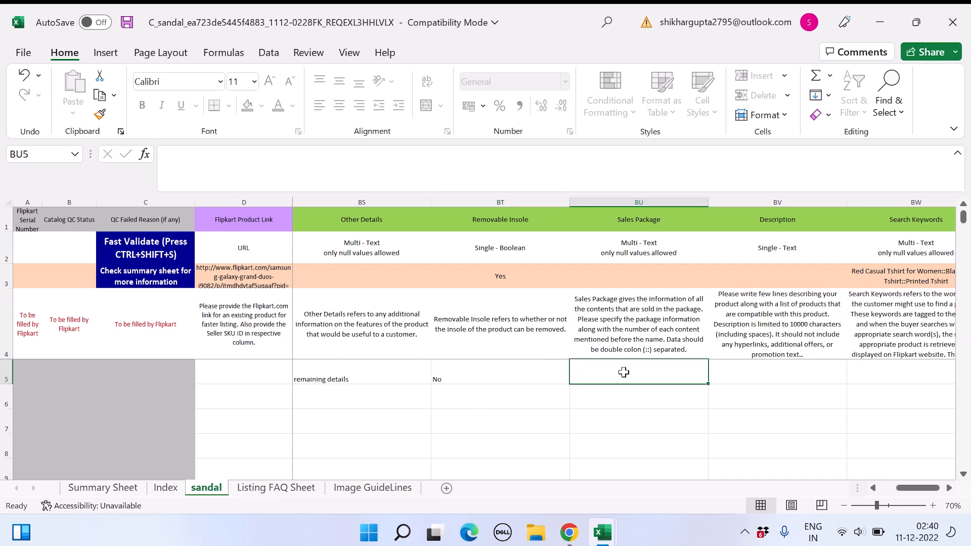
type("1")
key("Tab")
key("Tab")
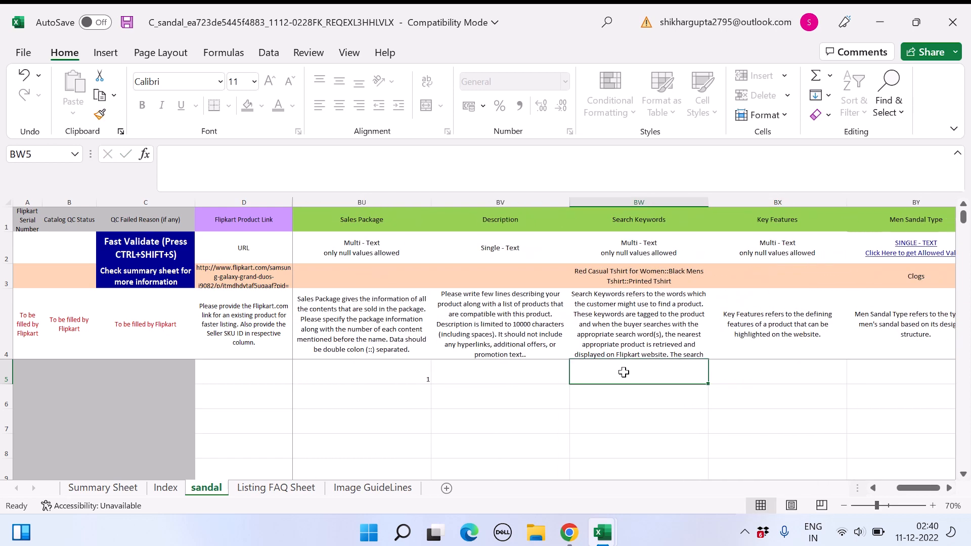
Step: Enter "product decription" as the Description in BV5
key("shift+Tab")
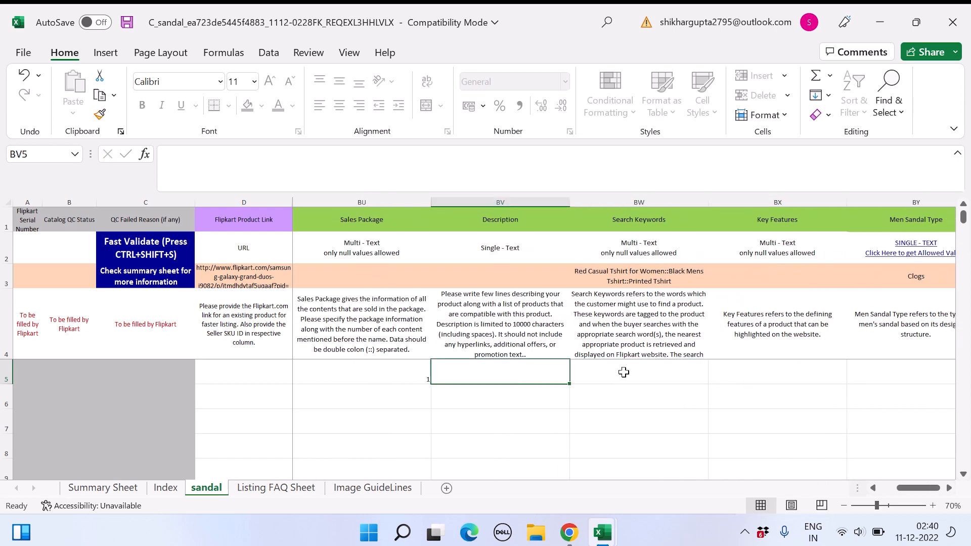
type("produ")
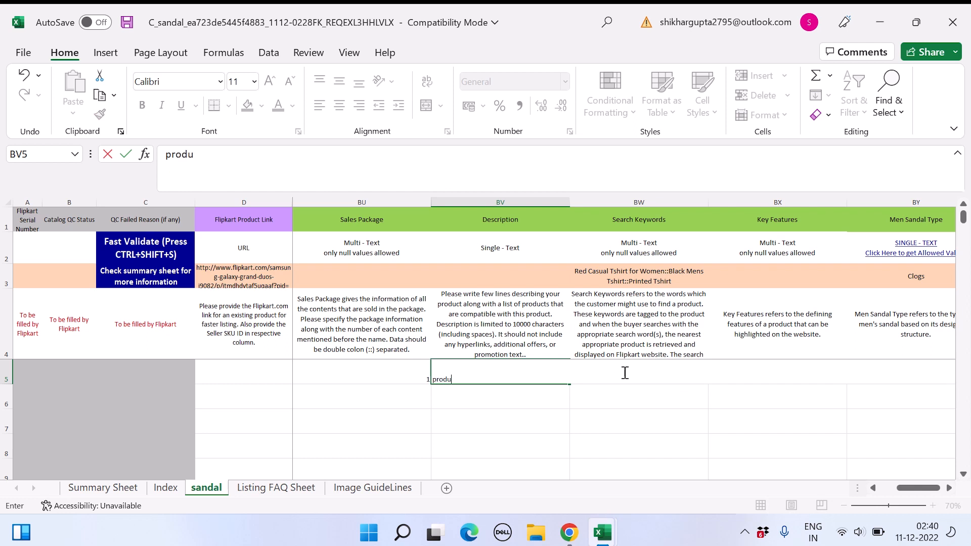
type("ct decription")
left_click(625, 372)
scroll(624, 373, "right", 1)
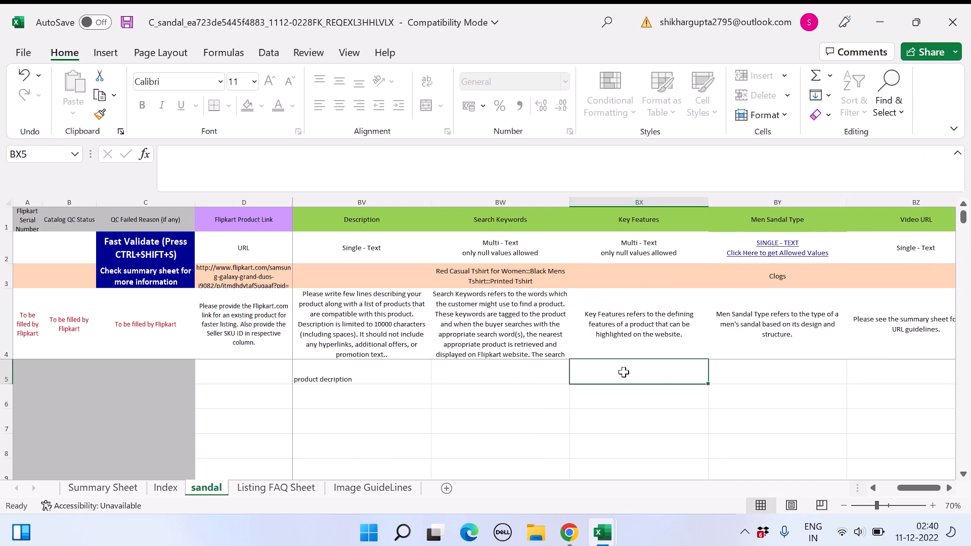
Step: Switch to Chrome and look up Flipkart's search suggestions for "sandals" and "sandal" on the open product page
left_click(569, 533)
left_click(670, 4)
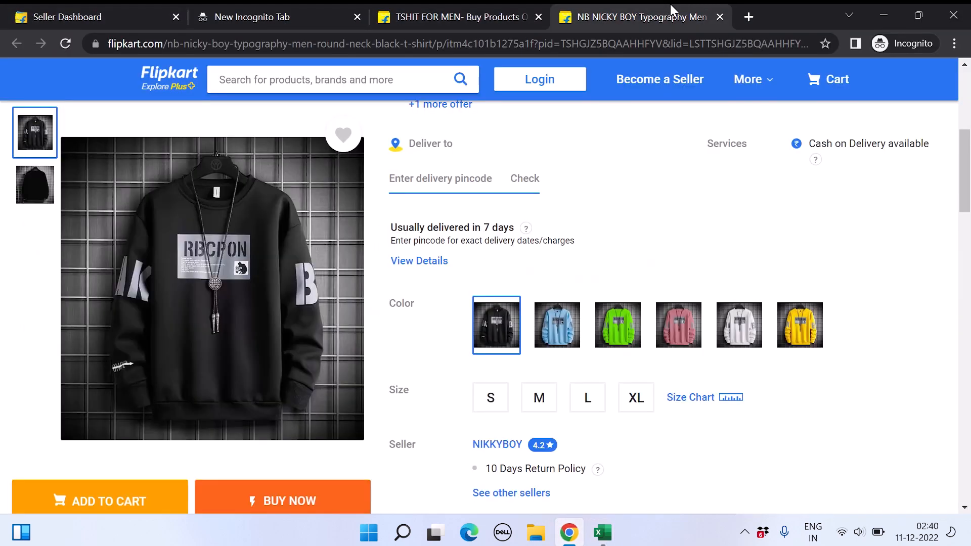
left_click(374, 73)
type("sandals")
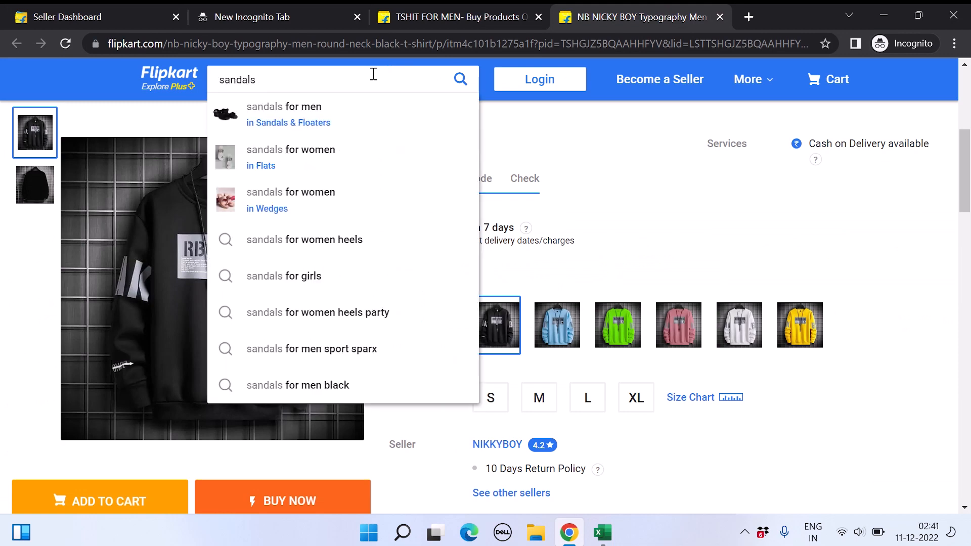
key("BackSpace")
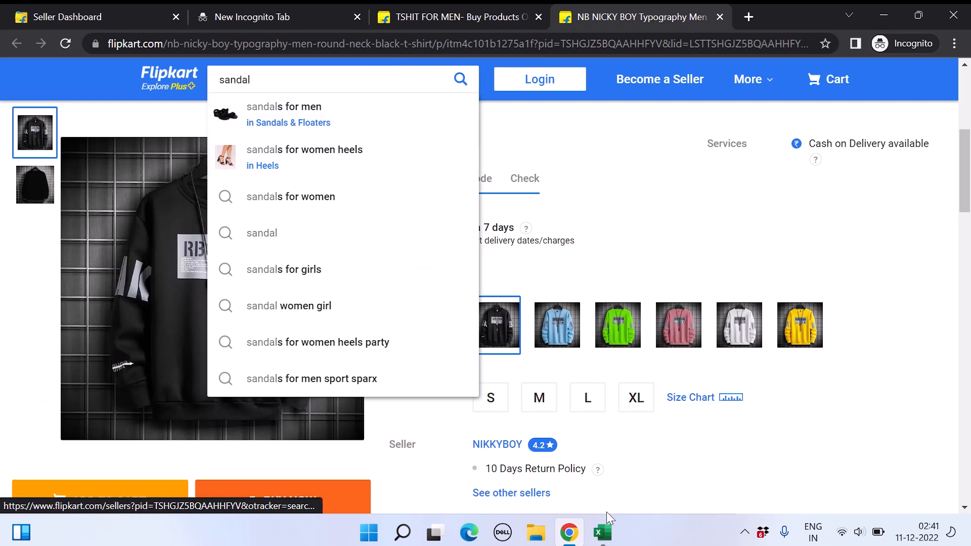
Step: Return to the Excel catalog and enter the Search Keywords "sandals for men::sandal::" in BW5, consulting the Flipkart suggestions
mouse_move(603, 532)
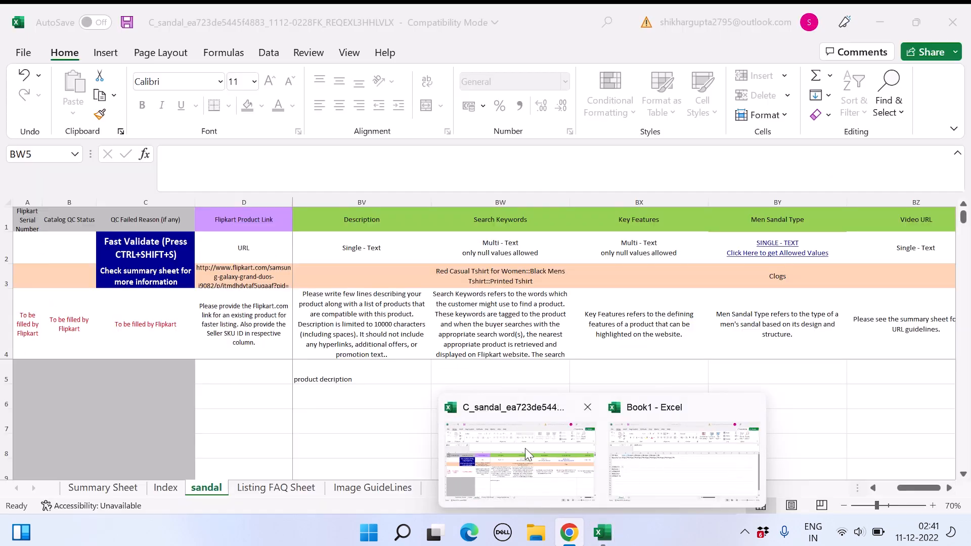
left_click(526, 452)
type("sandal")
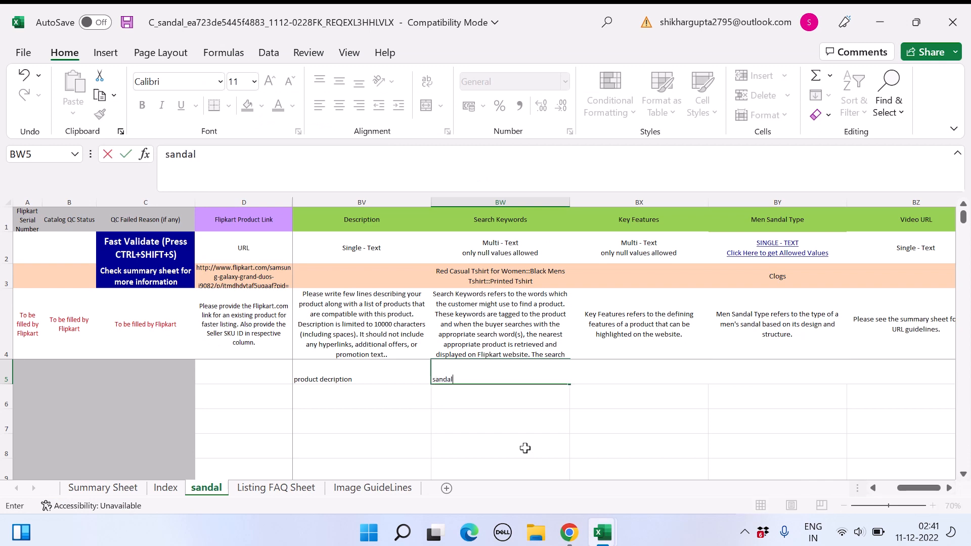
type("s for men::")
left_click(559, 531)
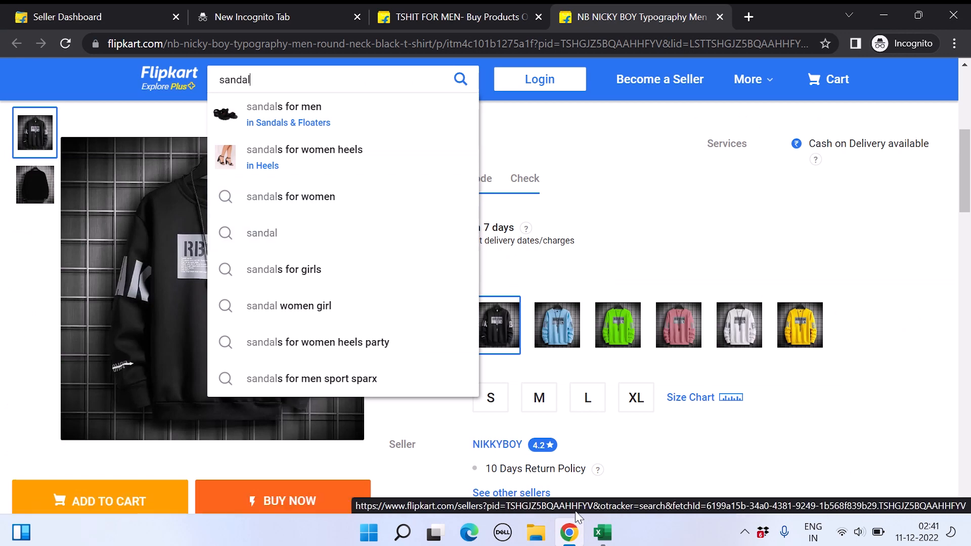
mouse_move(602, 533)
left_click(566, 494)
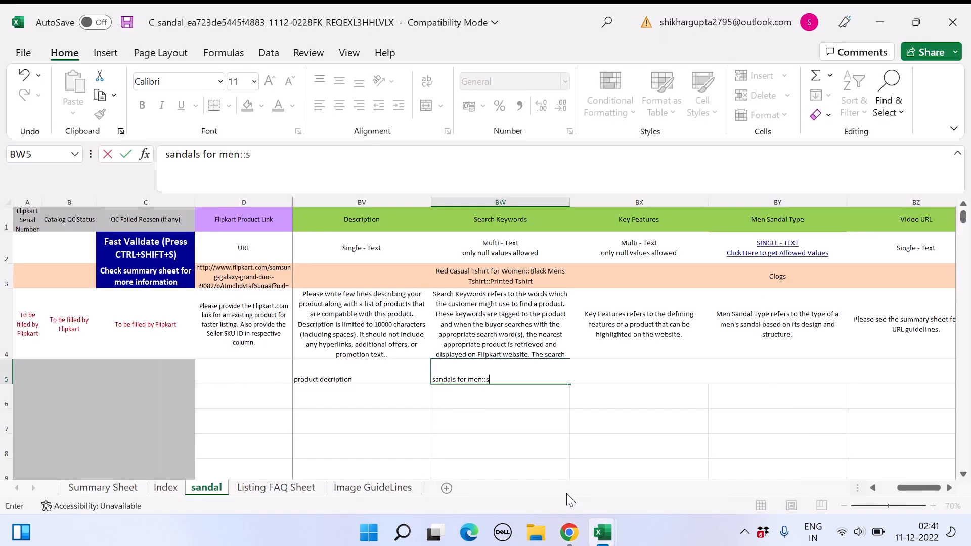
type("sanda")
Step: Switch to Chrome and check Flipkart's search suggestions for "sandal for men" and "floater"
left_click(549, 457)
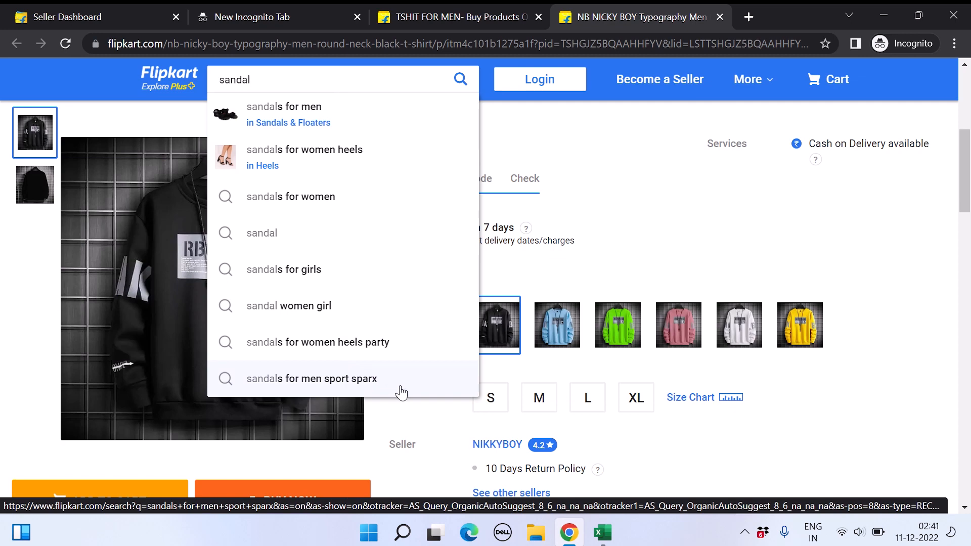
type("for men")
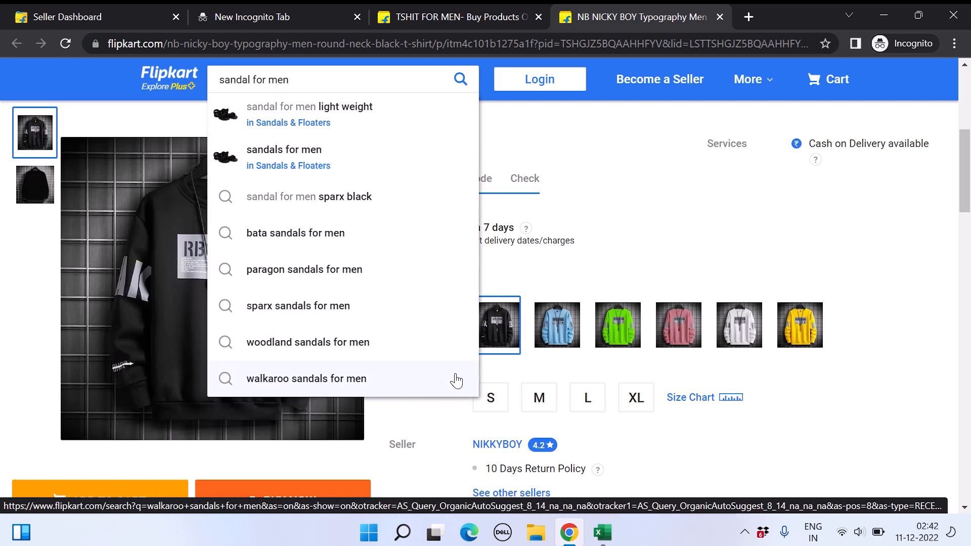
triple_click(316, 84)
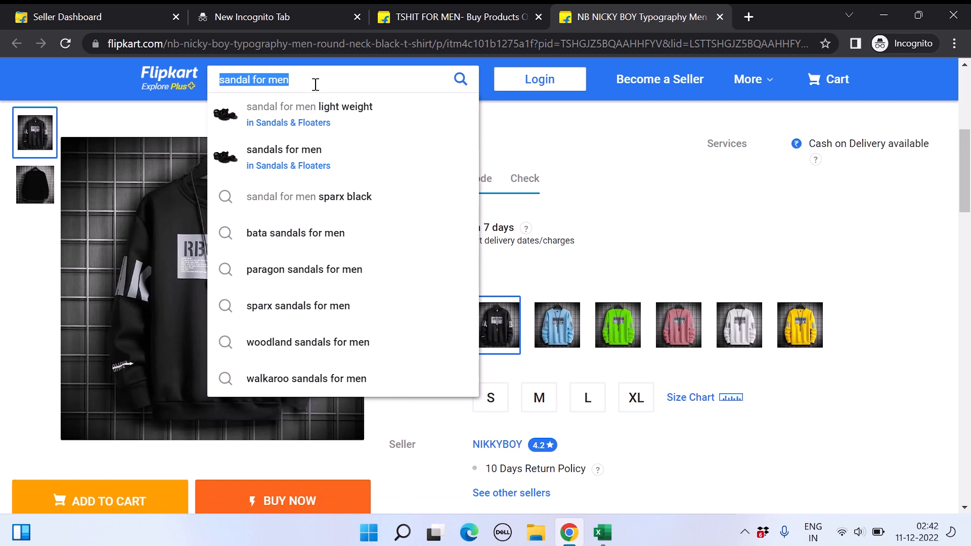
type("floater")
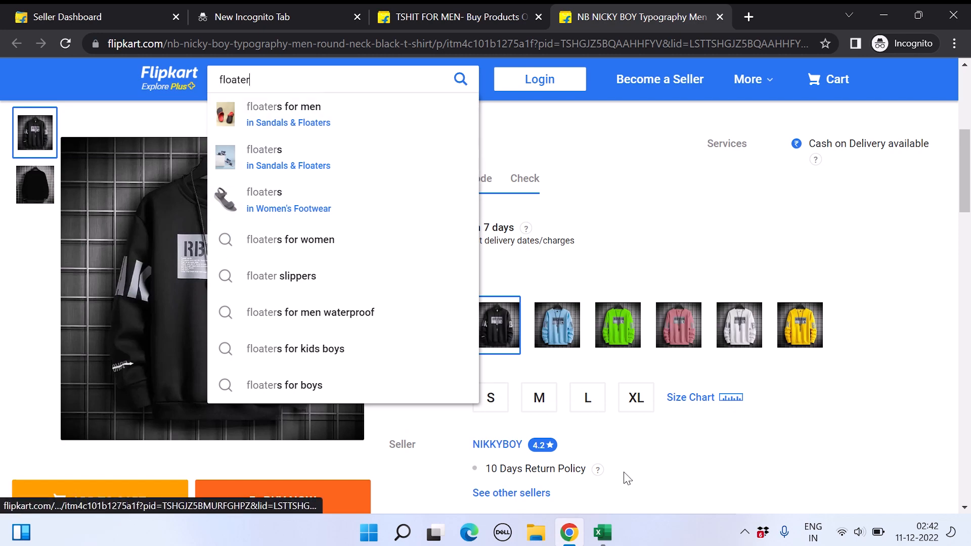
Step: Return to the Excel catalog and add "floaters" to the end of the Search Keywords in BW5
left_click(603, 536)
left_click(527, 469)
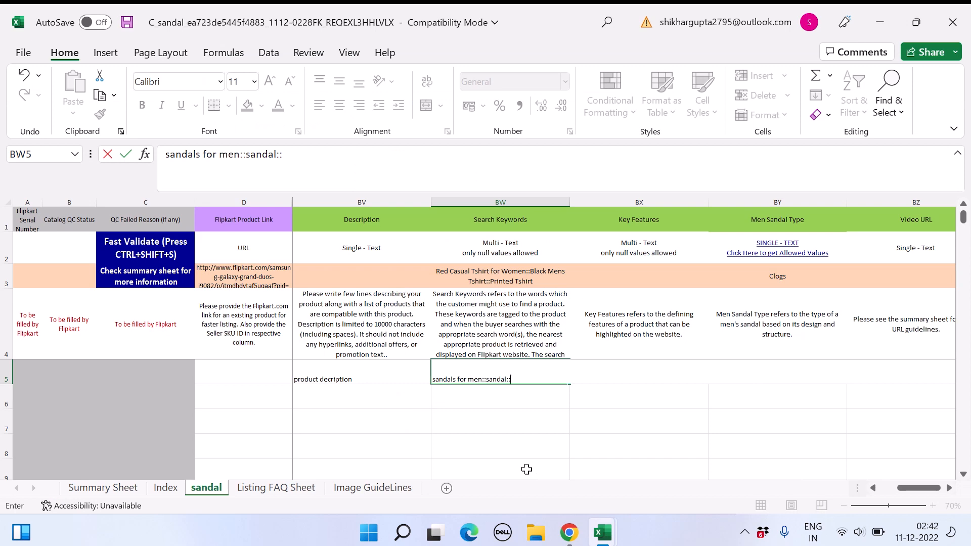
type("floaters")
key("Right")
Step: Enter "lightweight::comfortable::open" as the Key Features in BX5
key("Right")
key("Right")
key("Left")
key("Left")
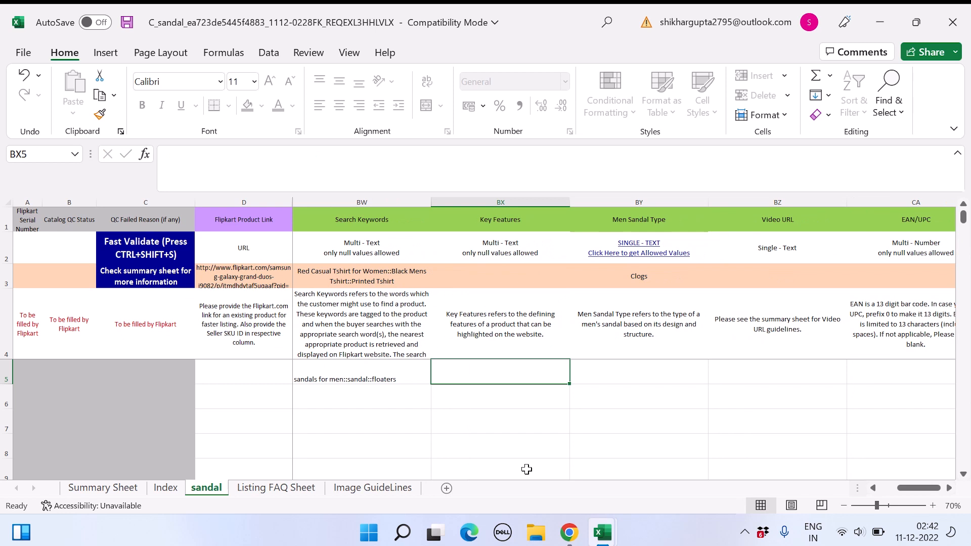
type("light")
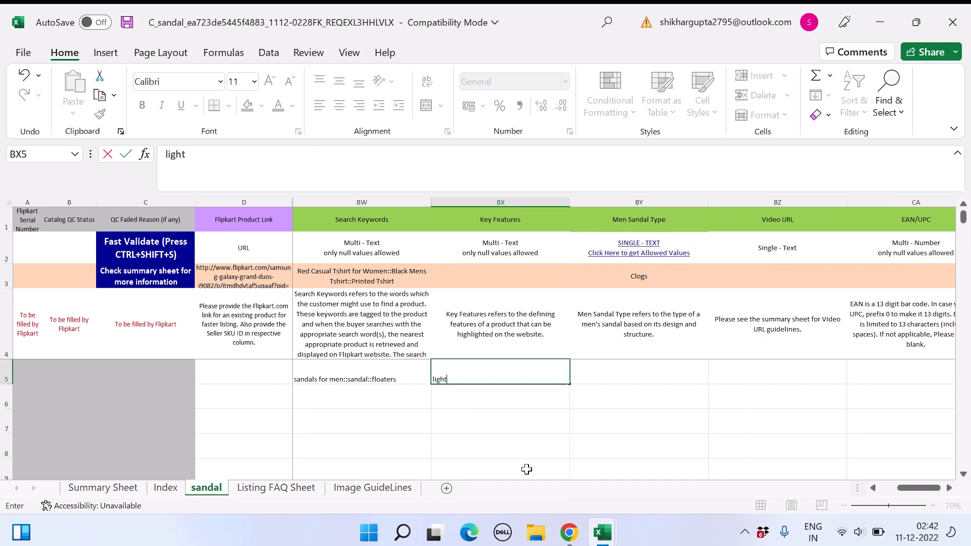
type("weight")
key("BackSpace")
type("::w")
key("BackSpace")
type("comfora")
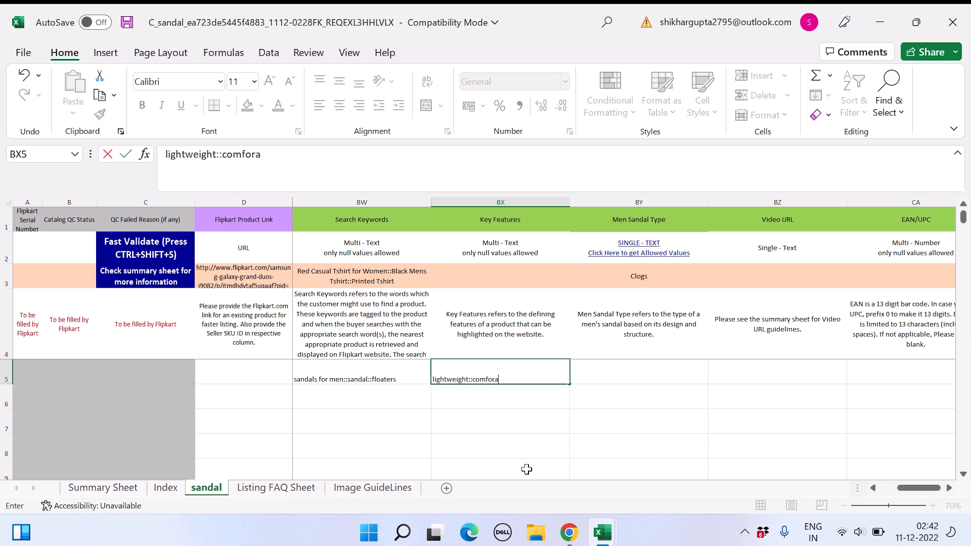
key("BackSpace")
type("table::open")
key("Right")
Step: Set Men Sandal Type in BY5 to Casual from its allowed values
key("Right")
key("Right")
key("Left")
key("Left")
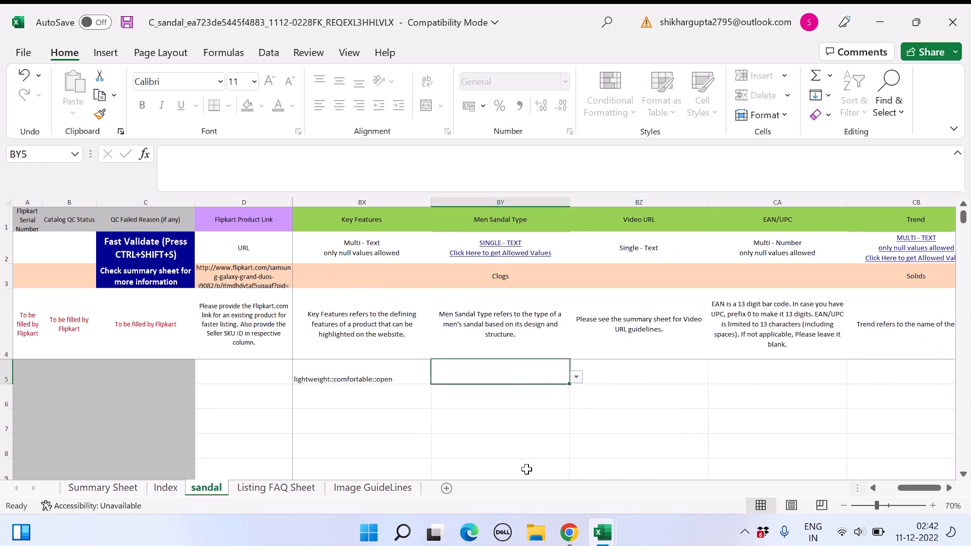
left_click(576, 378)
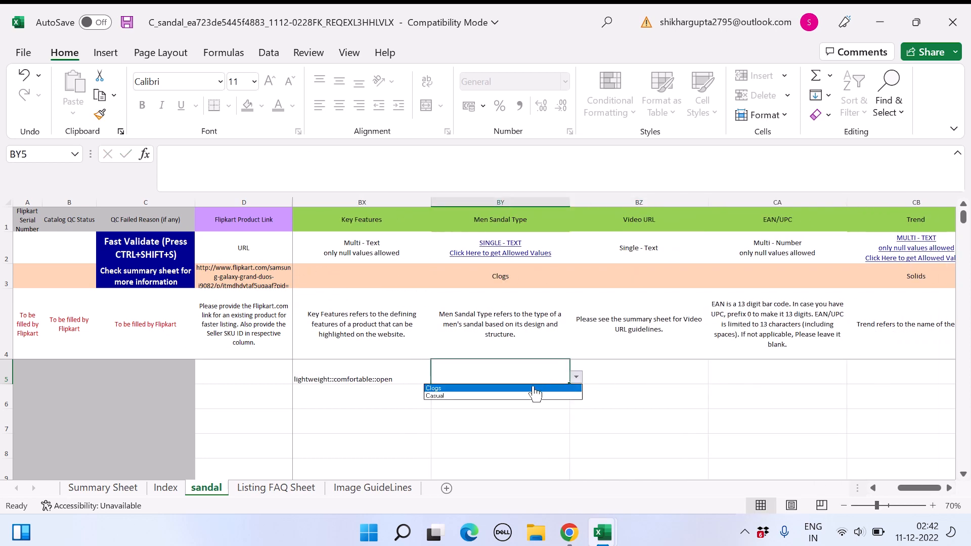
left_click(521, 397)
Step: Review the optional Video URL, EAN/UPC, Trend and Upper Print Type columns in row 5
key("Right")
key("Right")
key("Right")
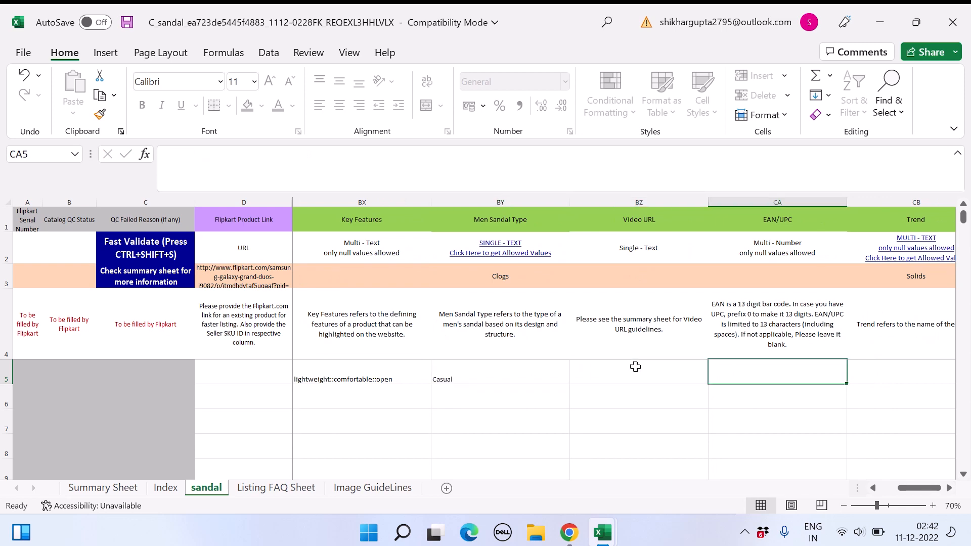
key("Right")
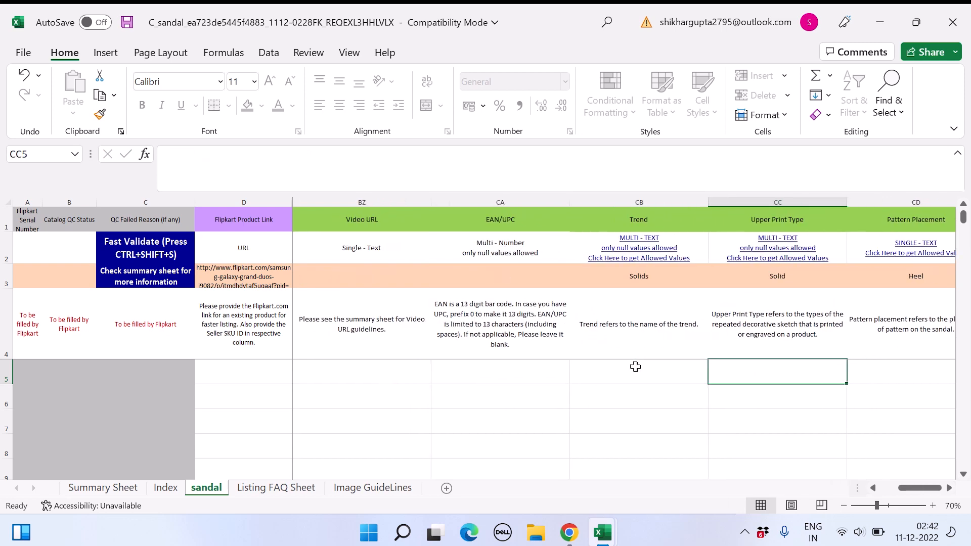
key("Left")
key("Left")
key("Left")
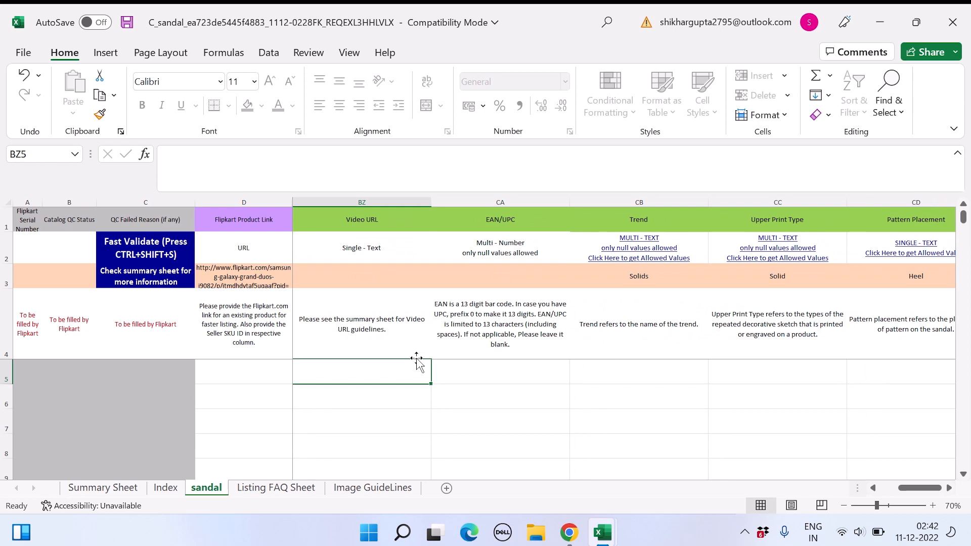
key("Right")
key("Right")
key("Right")
key("Right")
key("Right")
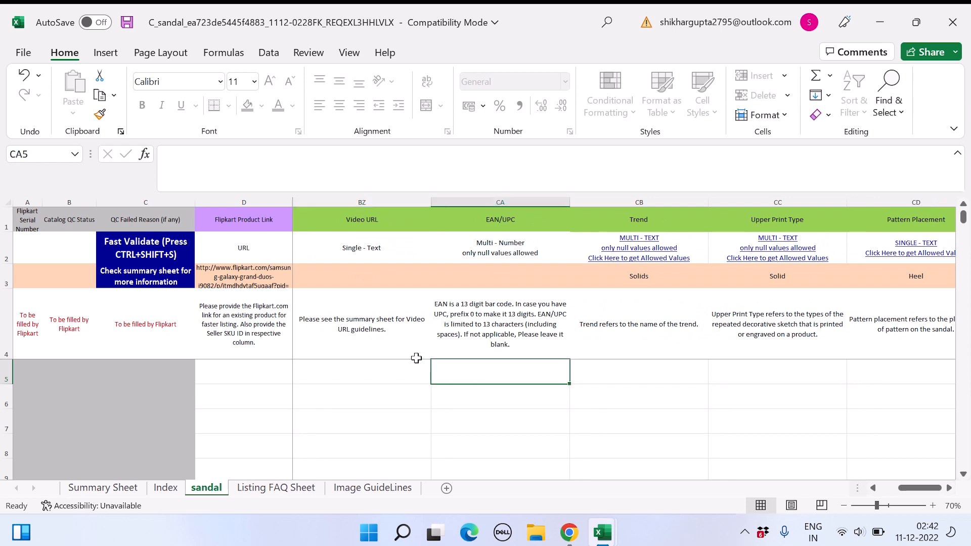
Step: Set Trend in CB5 to Cross Strap, copied from the column's allowed values on the Index sheet
key("Left")
key("Left")
key("Left")
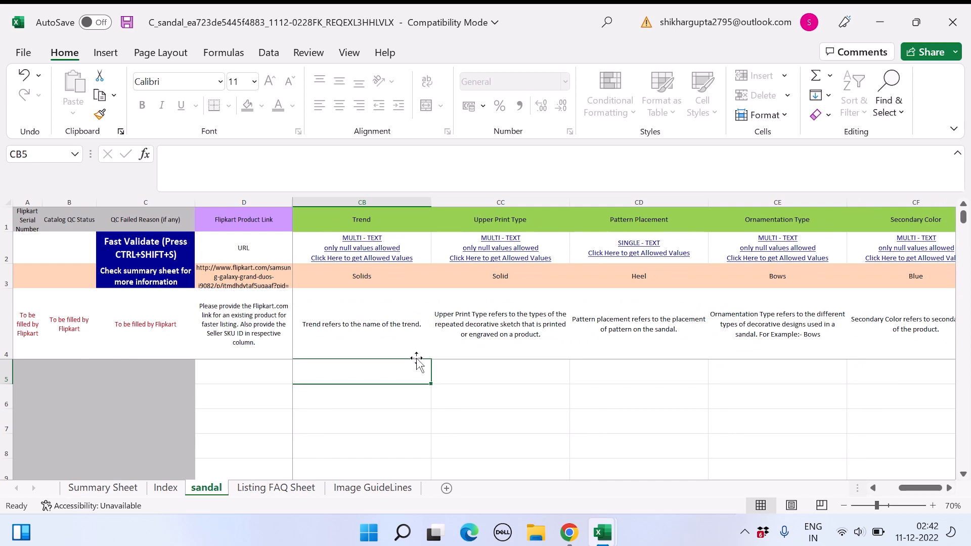
left_click(368, 254)
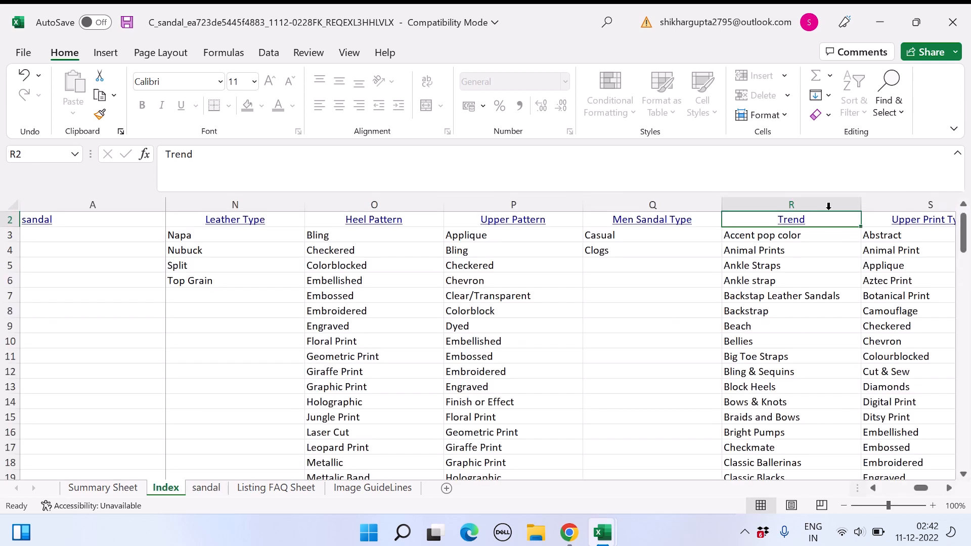
scroll(815, 423, "down", 5)
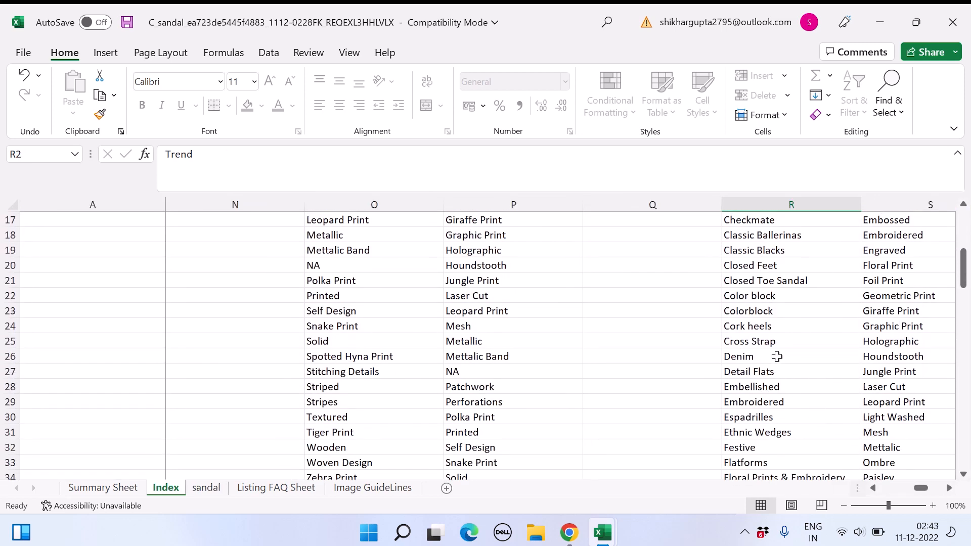
left_click(765, 341)
key("ctrl+c")
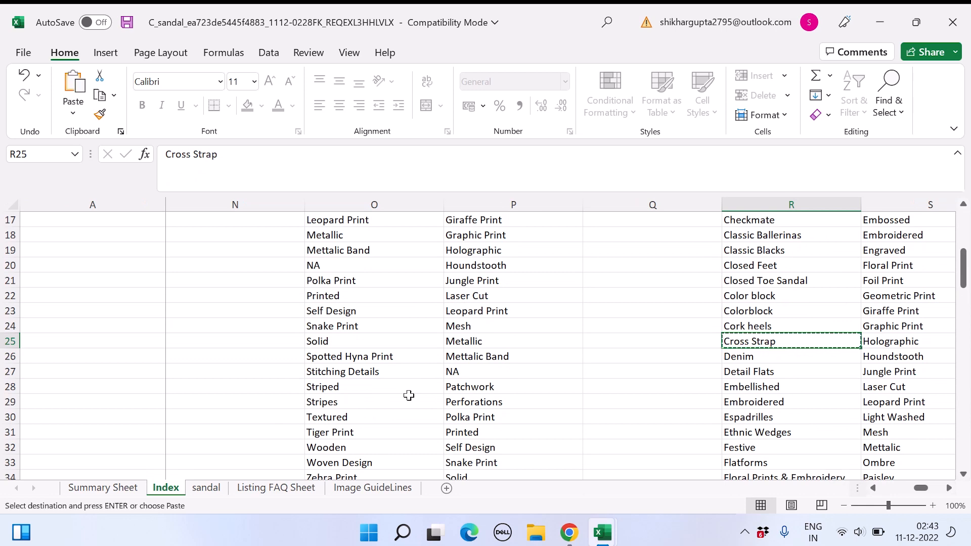
left_click(208, 488)
left_click(408, 375)
key("ctrl+v")
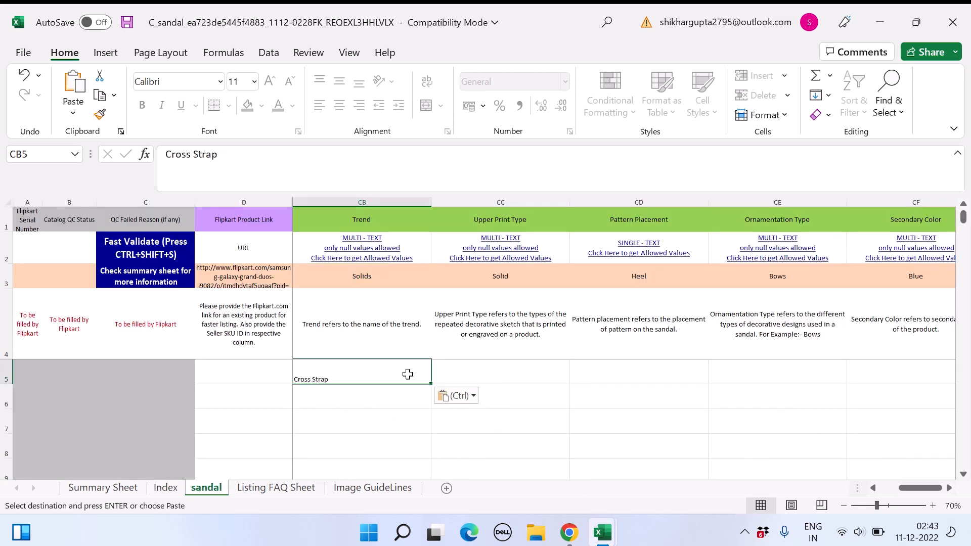
Step: Set Upper Print Type in CC5 to Mesh, copied from its allowed values on the Index sheet
left_click(531, 357)
left_click(512, 374)
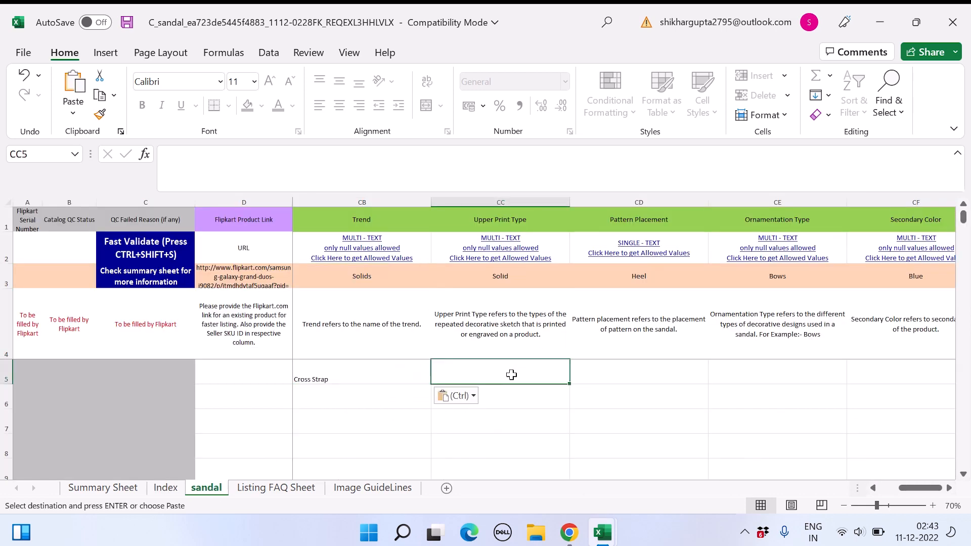
left_click(497, 276)
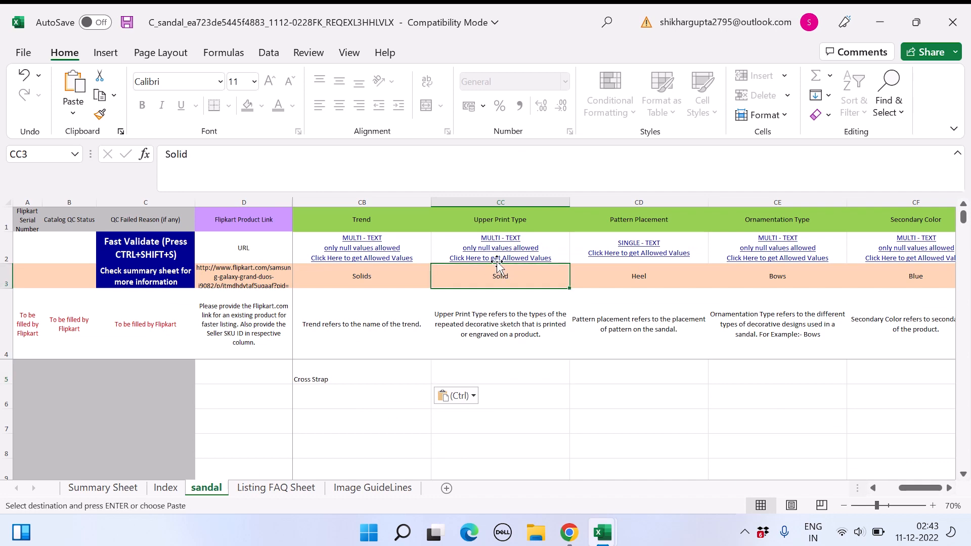
left_click(497, 259)
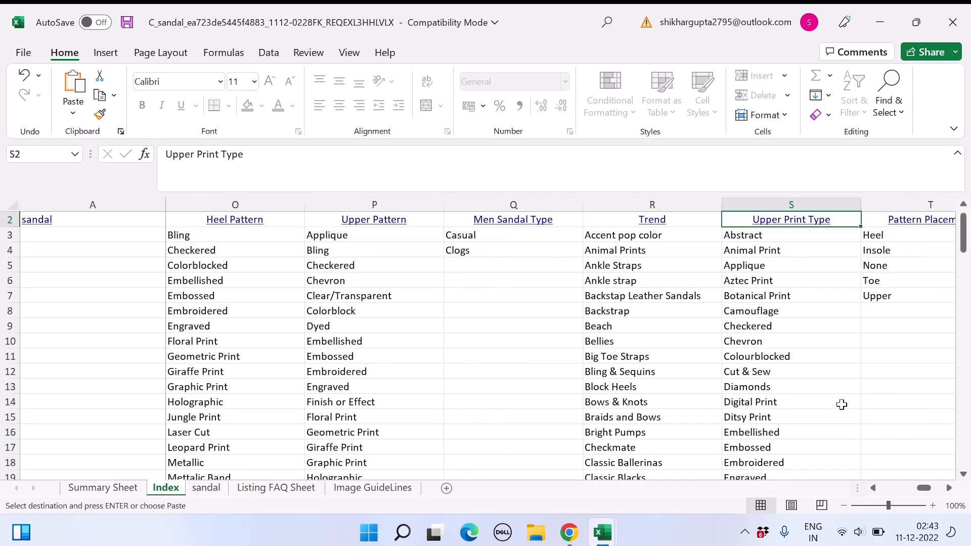
scroll(842, 405, "down", 6)
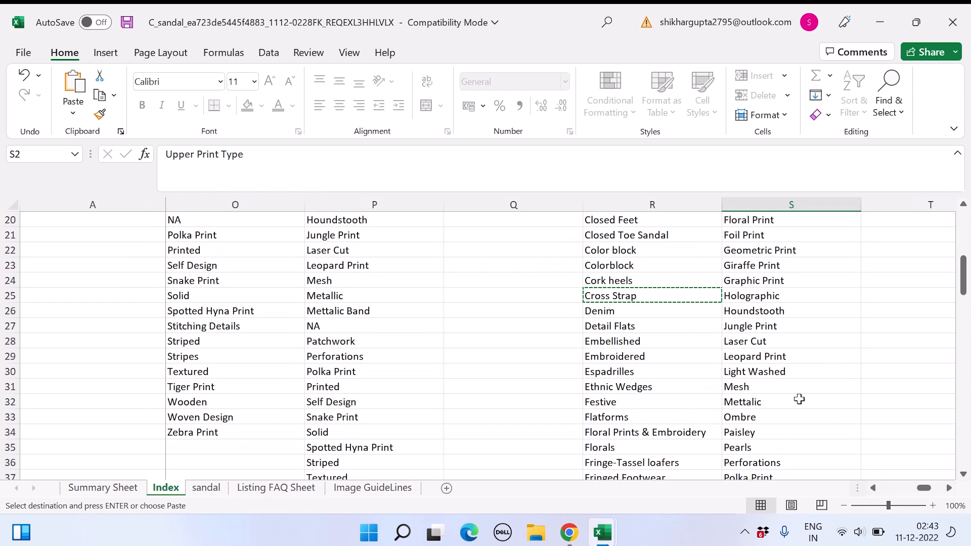
left_click(766, 387)
key("ctrl+c")
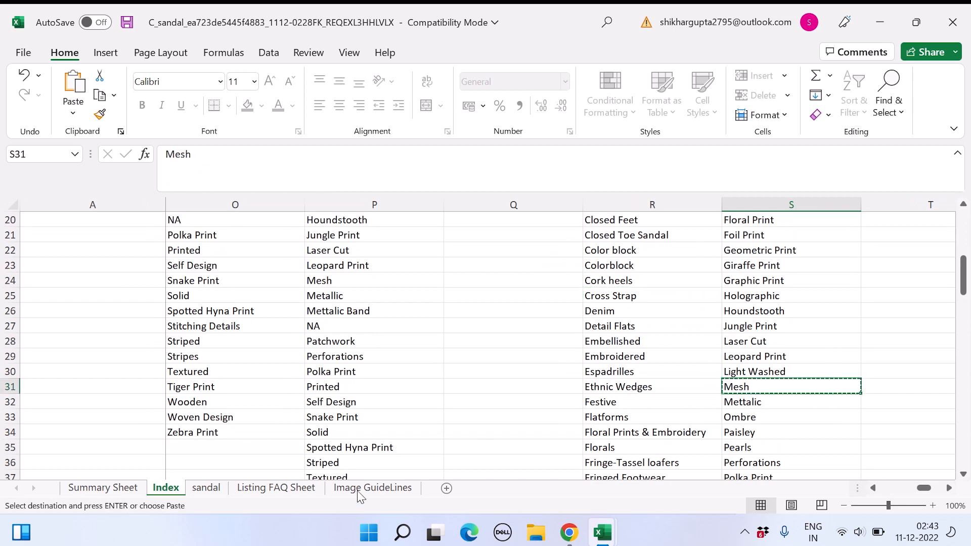
left_click(224, 489)
left_click(539, 380)
key("ctrl+v")
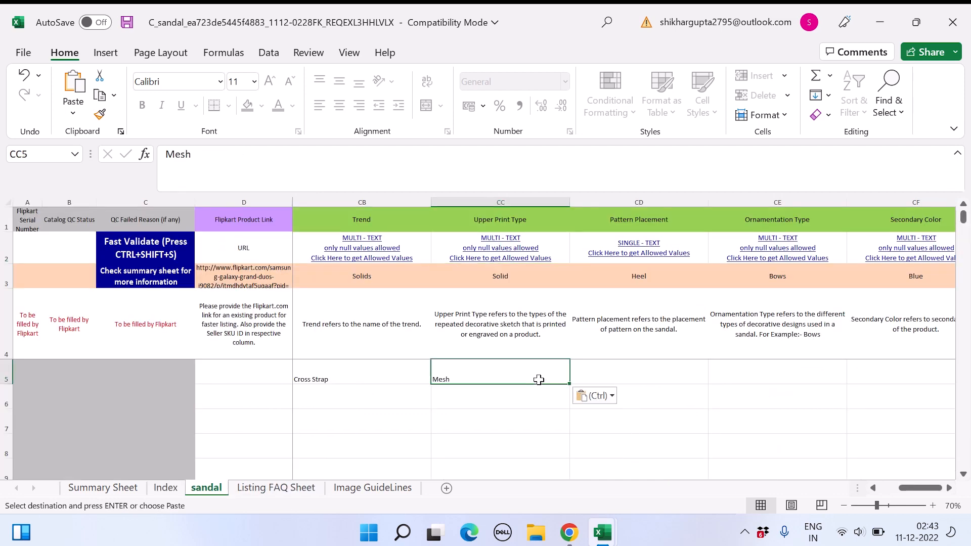
Step: Set Pattern Placement in CD5 to Insole from its allowed values
left_click(662, 374)
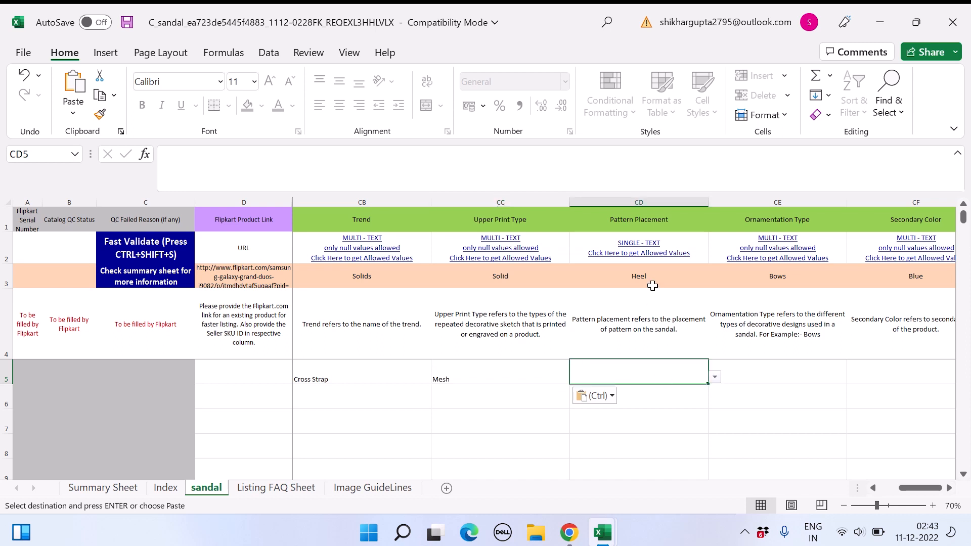
left_click(715, 377)
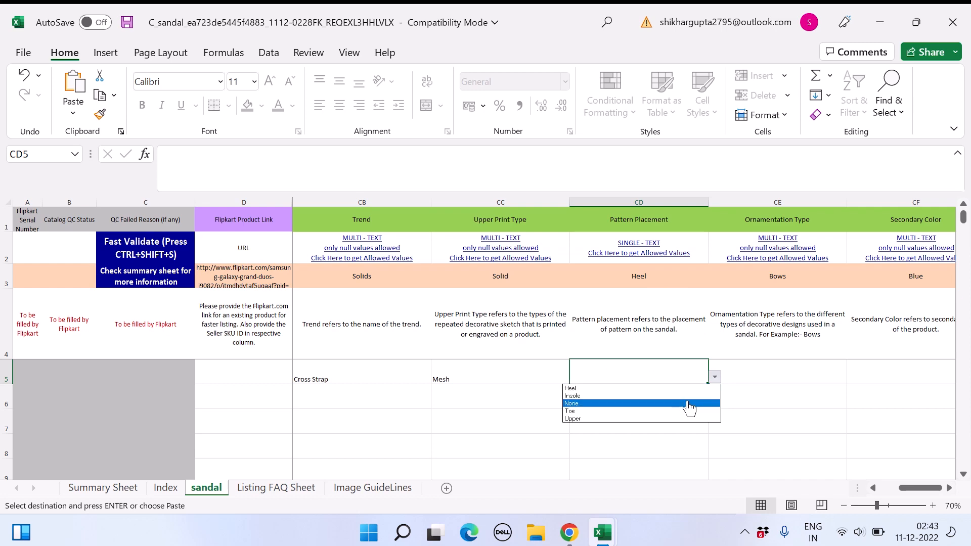
left_click(700, 397)
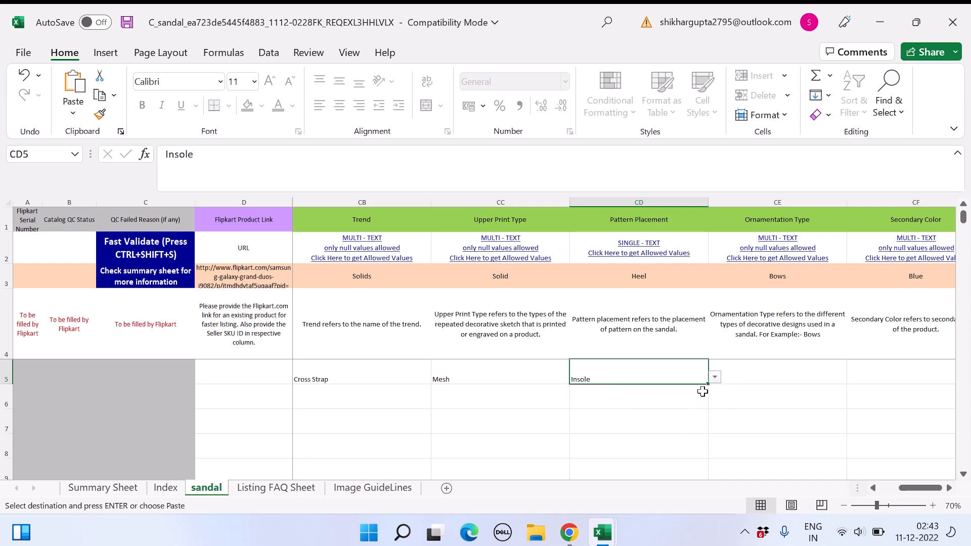
Step: Set Ornamentation Type in CE5 to Mesh, copied from its allowed values on the Index sheet
left_click(767, 374)
scroll(767, 374, "right", 2)
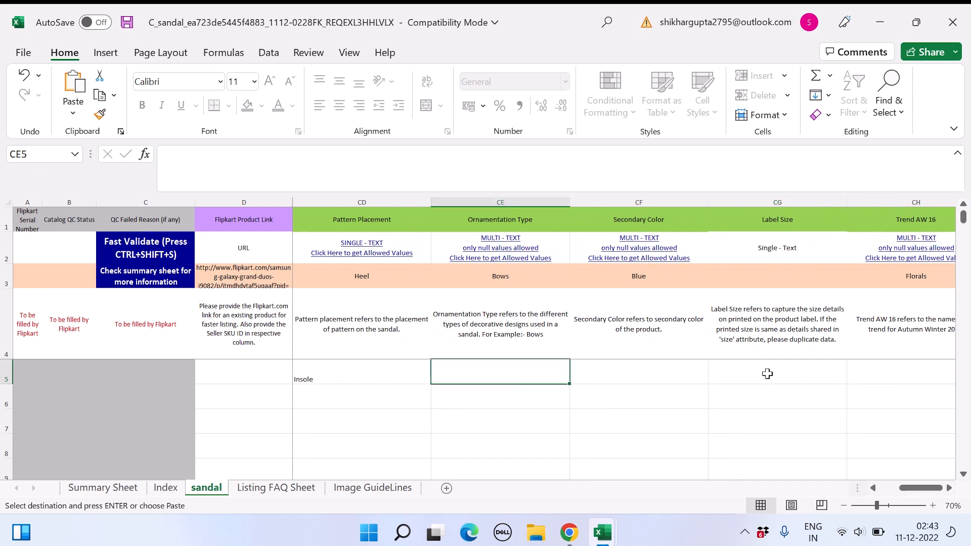
left_click(482, 243)
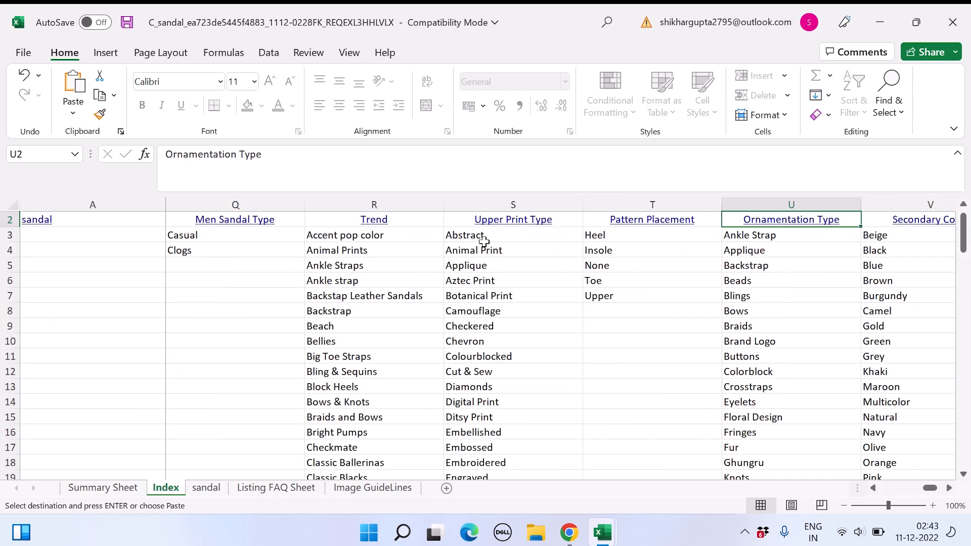
scroll(811, 401, "down", 2)
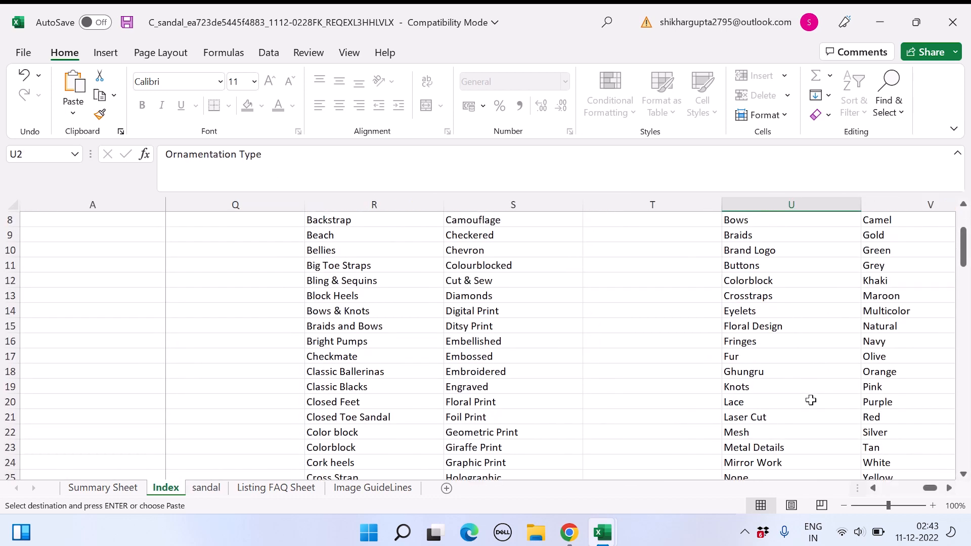
left_click(789, 430)
key("ctrl+c")
scroll(777, 275, "up", 3)
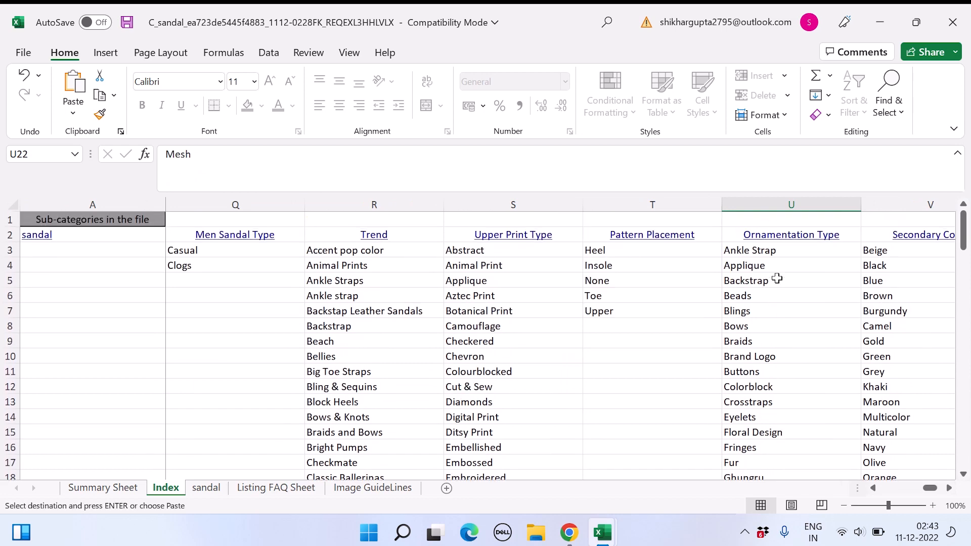
scroll(785, 479, "down", 6)
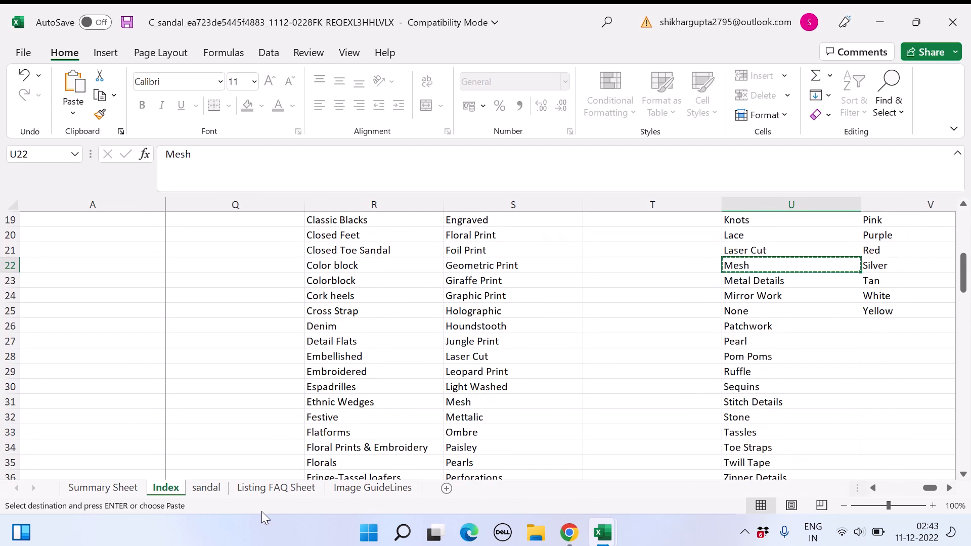
left_click(206, 488)
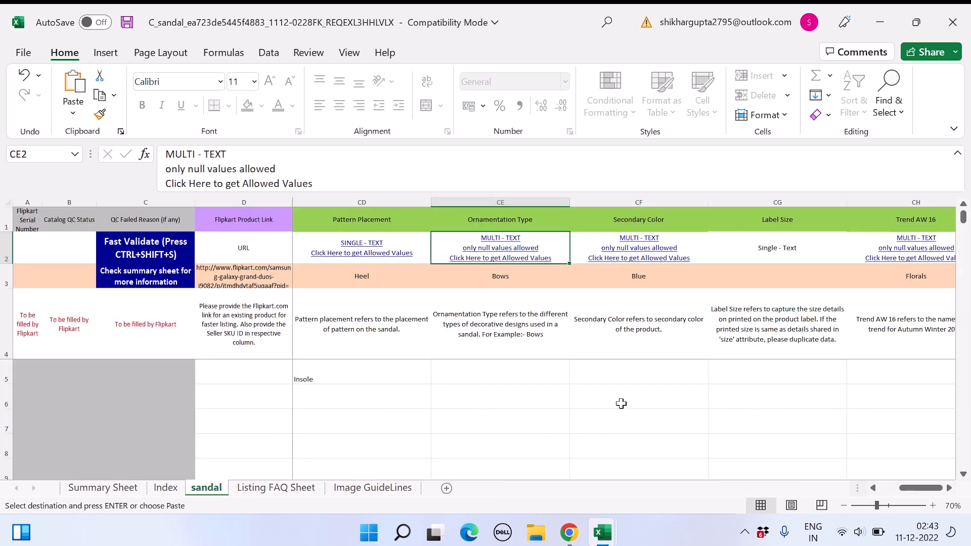
left_click(491, 376)
key("ctrl+v")
Step: Enter Black as the Secondary Color in CF5
key("Right")
key("Right")
key("Right")
key("Left")
key("Left")
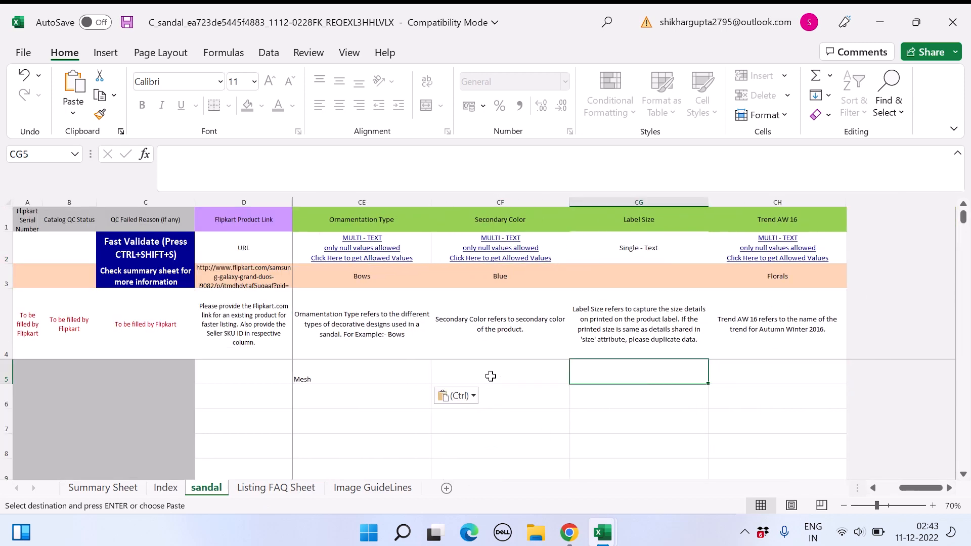
type("Black")
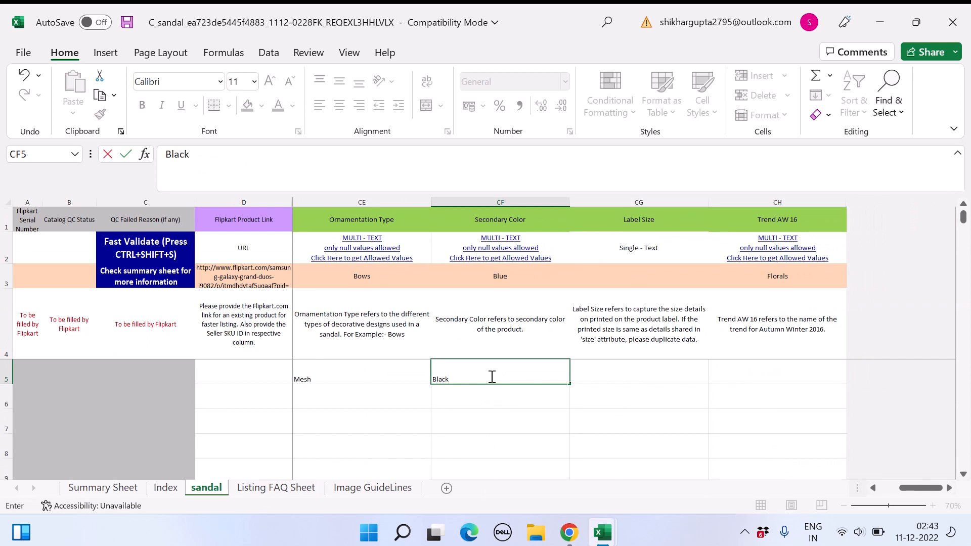
key("Tab")
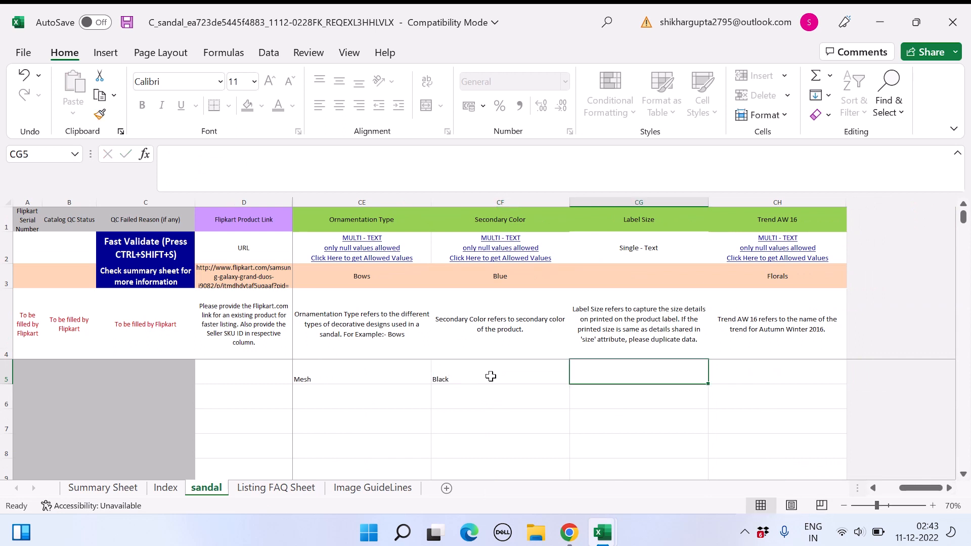
Step: Leave Label Size blank and set Trend AW 16 in CH5 to Multi Strap Sandals, copied from its allowed values
key("Right")
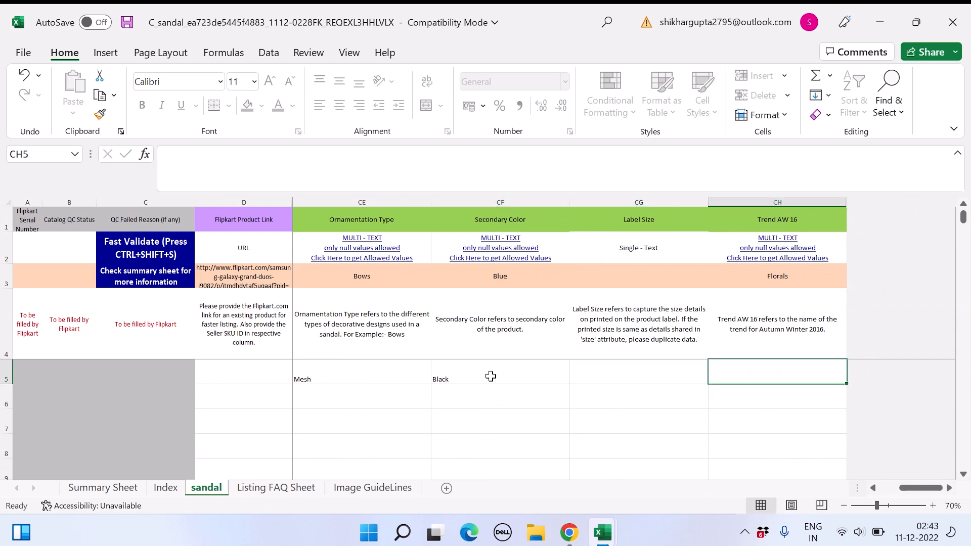
left_click(811, 258)
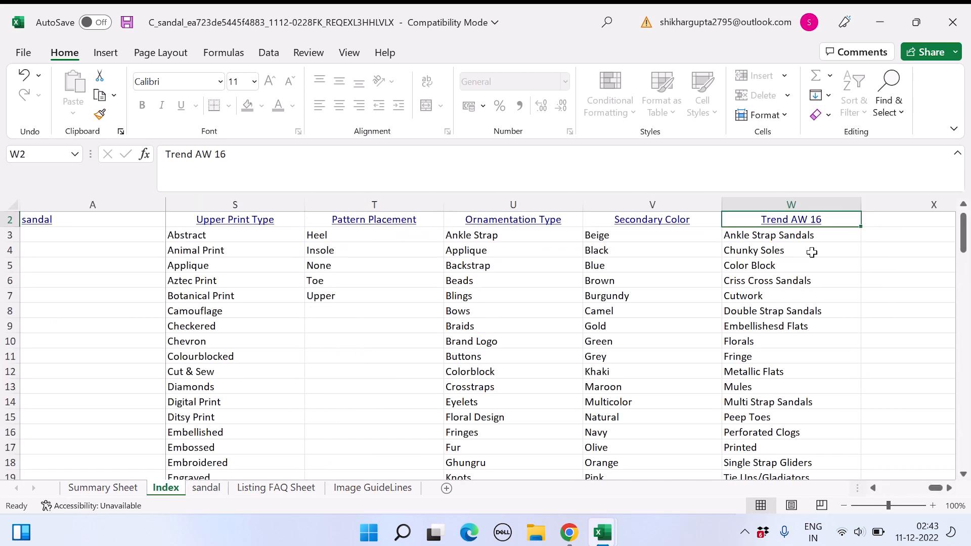
left_click(783, 406)
key("ctrl+c")
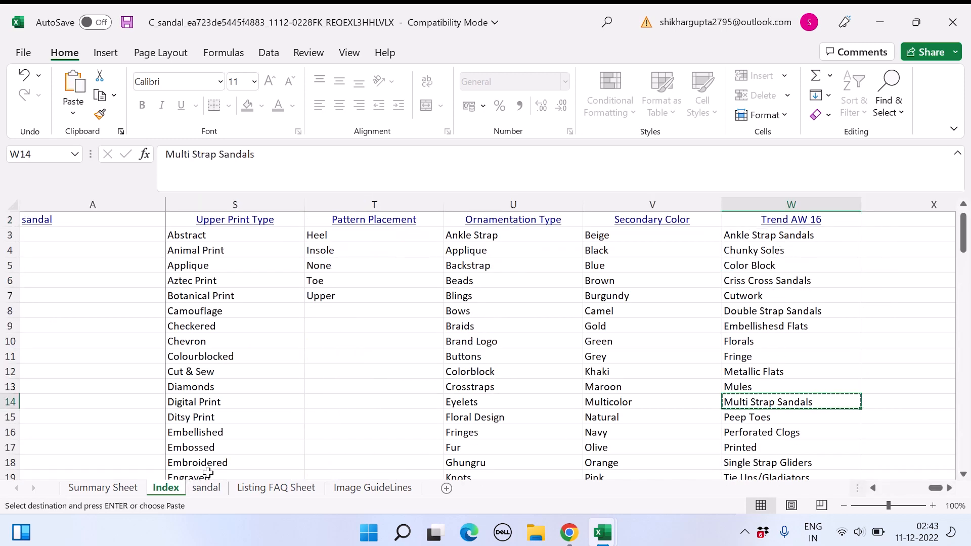
left_click(206, 488)
left_click(728, 385)
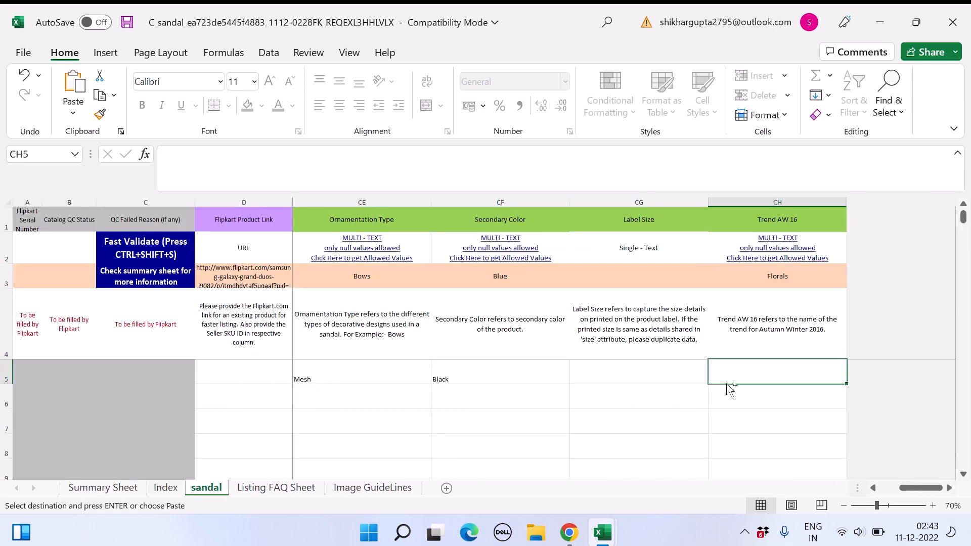
key("ctrl+v")
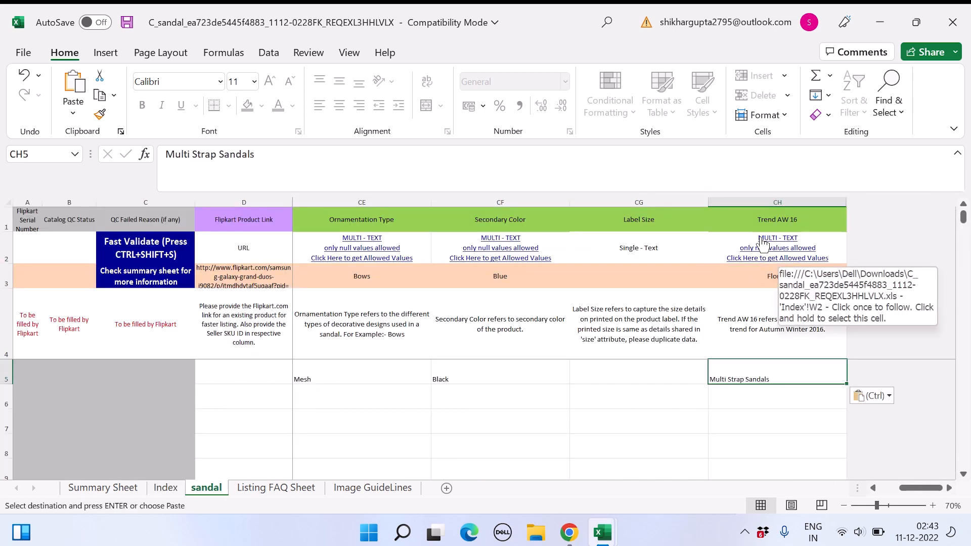
double_click(798, 373)
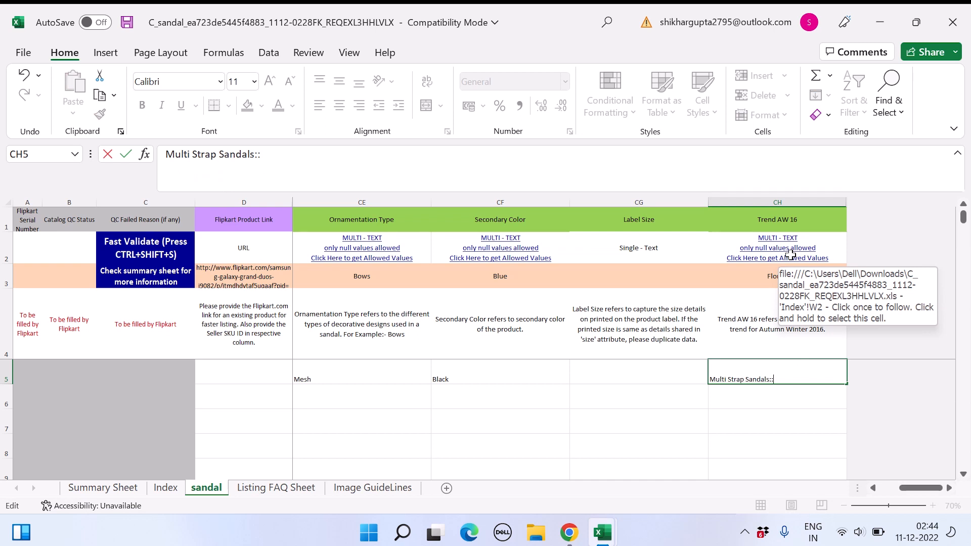
key("BackSpace")
key("BackSpace")
key("Return")
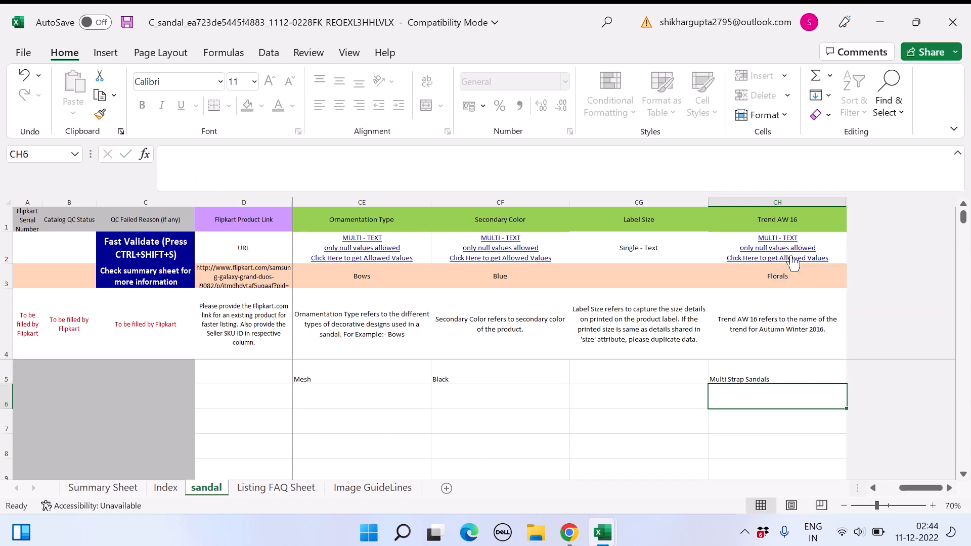
Step: Copy the row 5 values from Weight (g) in column BJ through Trend AW 16 in column CH
key("Up")
key("shift+Left")
key("shift+Left")
key("shift+Left")
key("shift+Left")
key("shift+Left")
key("shift+Left")
key("shift+Left")
key("shift+Left")
key("shift+Left")
key("shift+Left")
key("shift+Left")
key("shift+Left")
key("shift+Left")
key("shift+Left")
key("shift+Left")
key("shift+Left")
key("shift+Left")
key("shift+Left")
key("shift+Left")
key("shift+Left")
key("shift+Left")
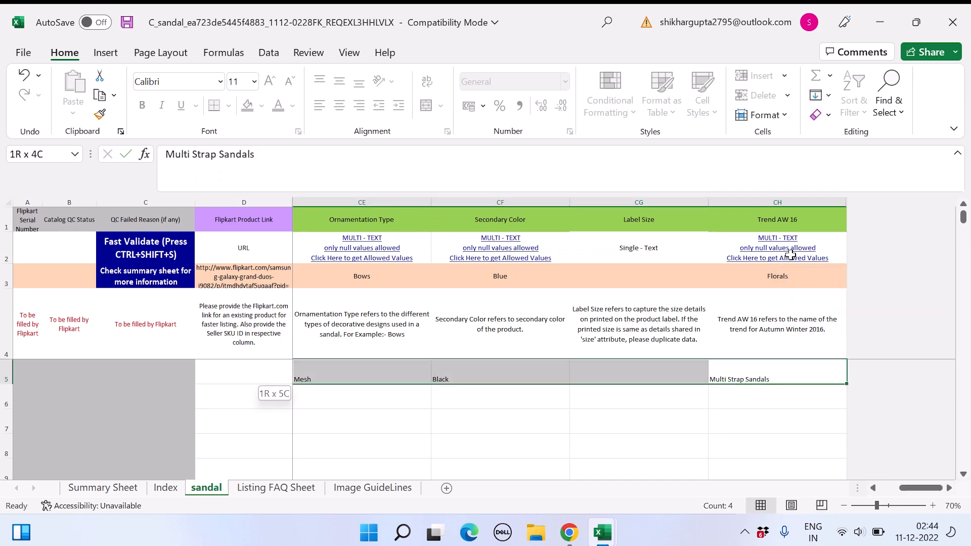
key("shift+Left")
key("shift+Left")
key("shift+Left")
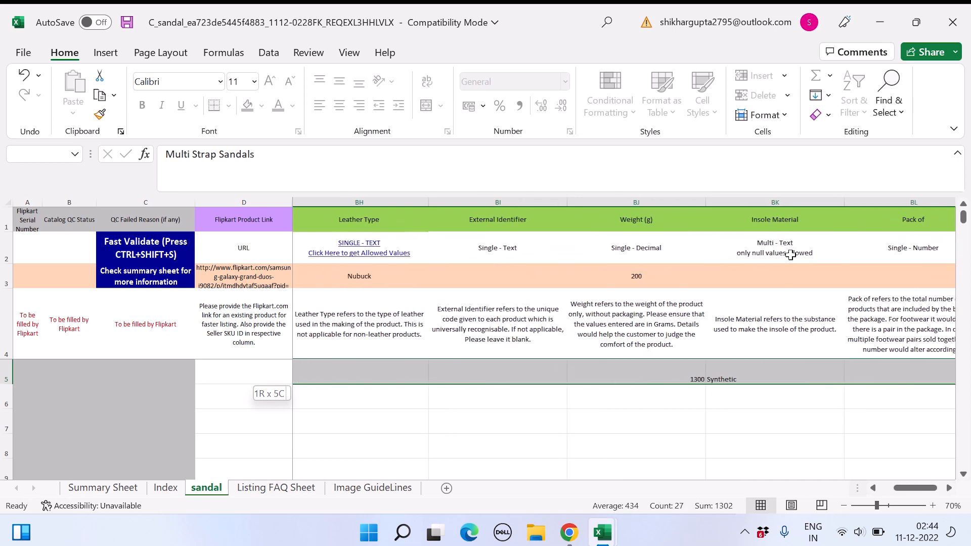
key("shift+Right")
key("shift+Right")
key("shift+Right")
key("shift+Right")
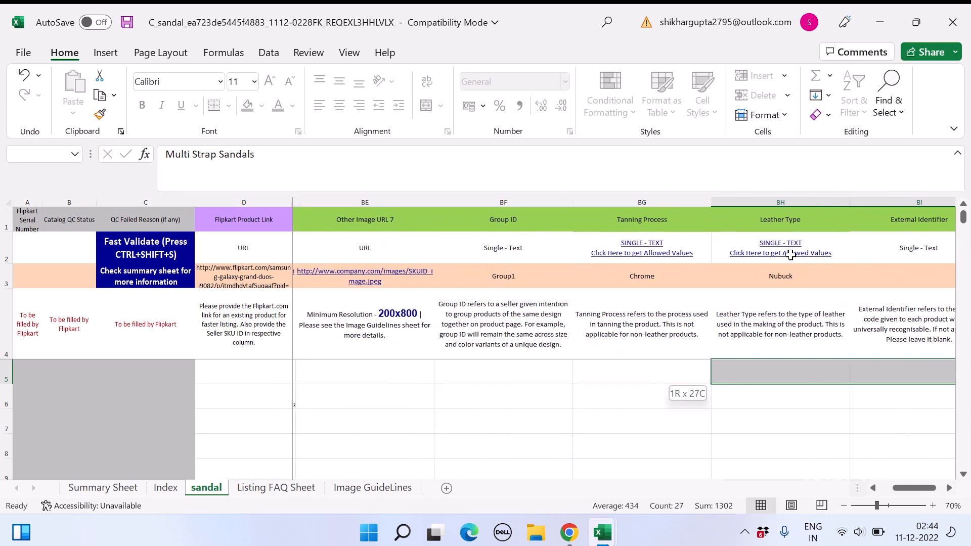
key("ctrl+c")
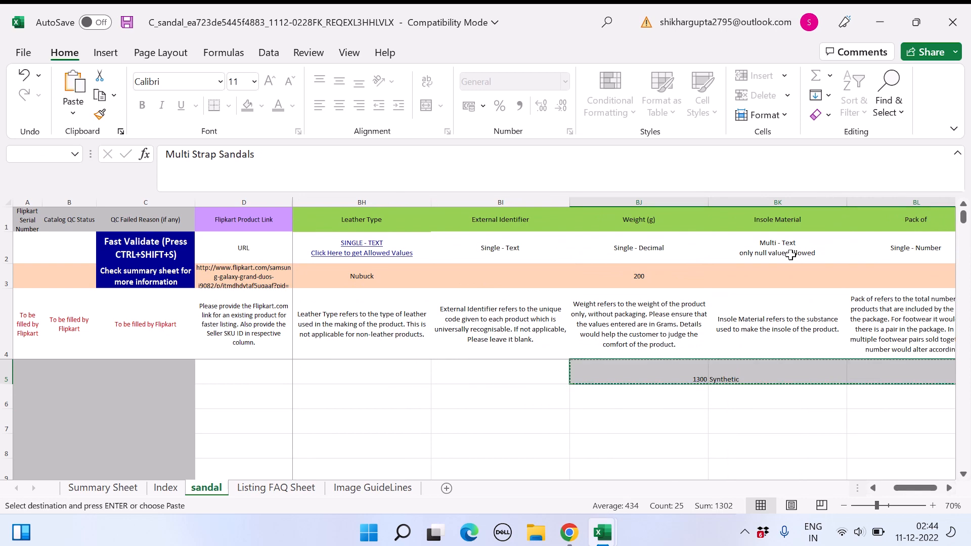
Step: Paste the copied Weight (g) through Trend AW 16 values down through row 9
key("shift+Down")
key("shift+Down")
key("shift+Down")
key("shift+Down")
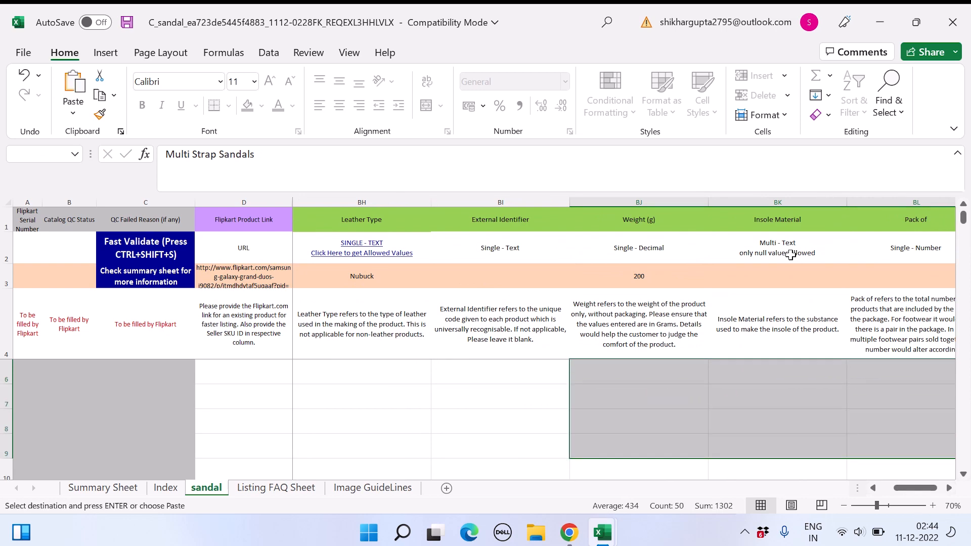
key("ctrl+v")
Step: Check the pasted attribute rows in the last columns against the Seller SKU ID rows in column G
key("Left")
key("Left")
key("Right")
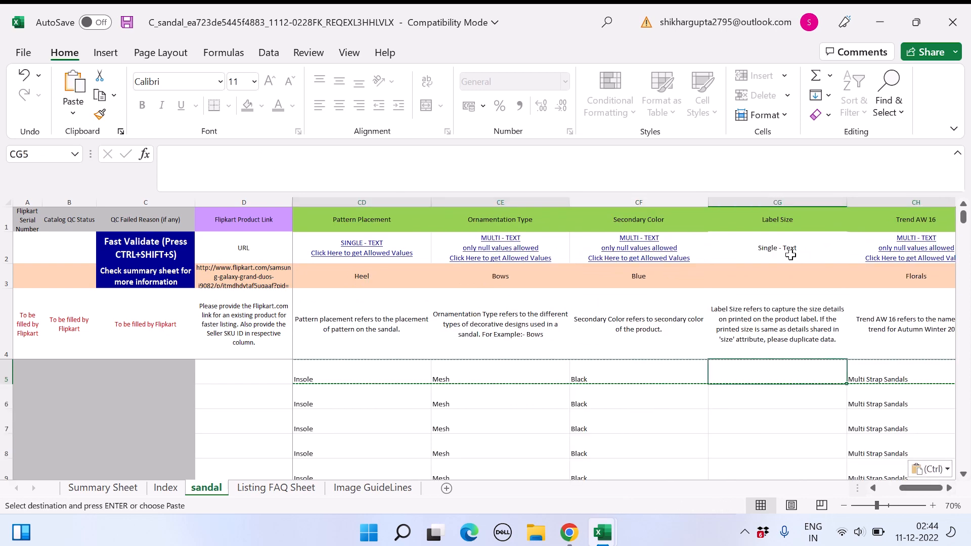
key("Right")
key("Left")
key("Down")
key("Down")
key("Down")
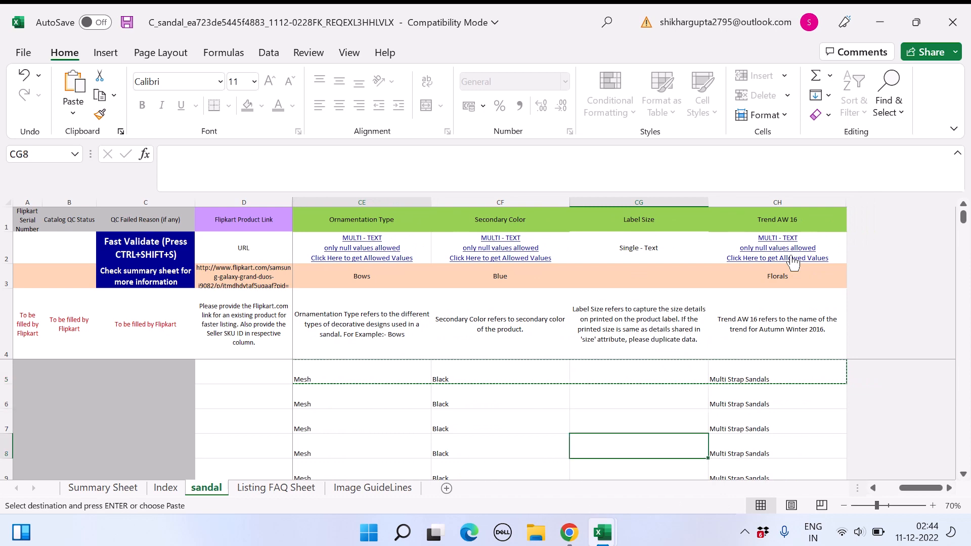
key("Up")
key("Up")
key("Up")
key("Up")
key("Down")
key("Home")
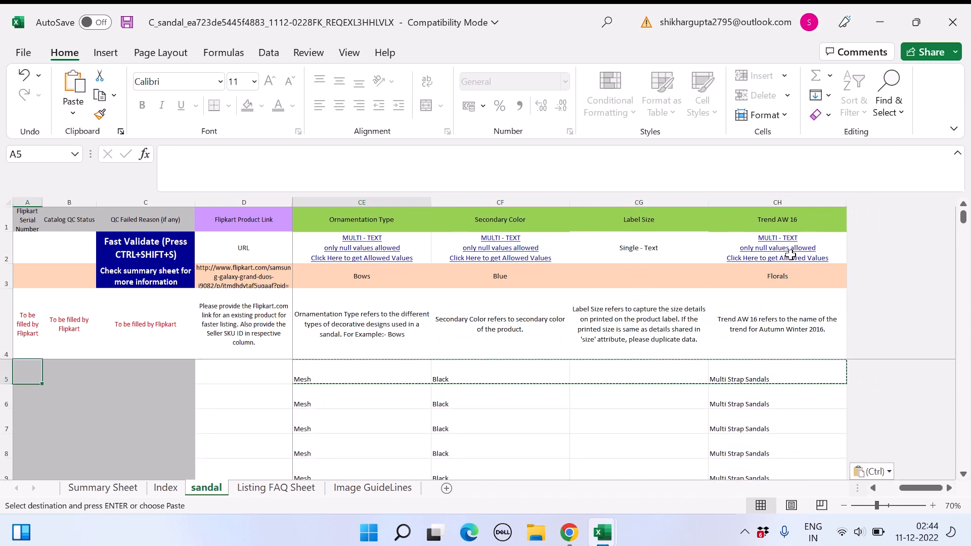
key("Right")
key("Right")
key("Right")
key("Right")
key("Down")
key("Down")
key("Down")
key("Down")
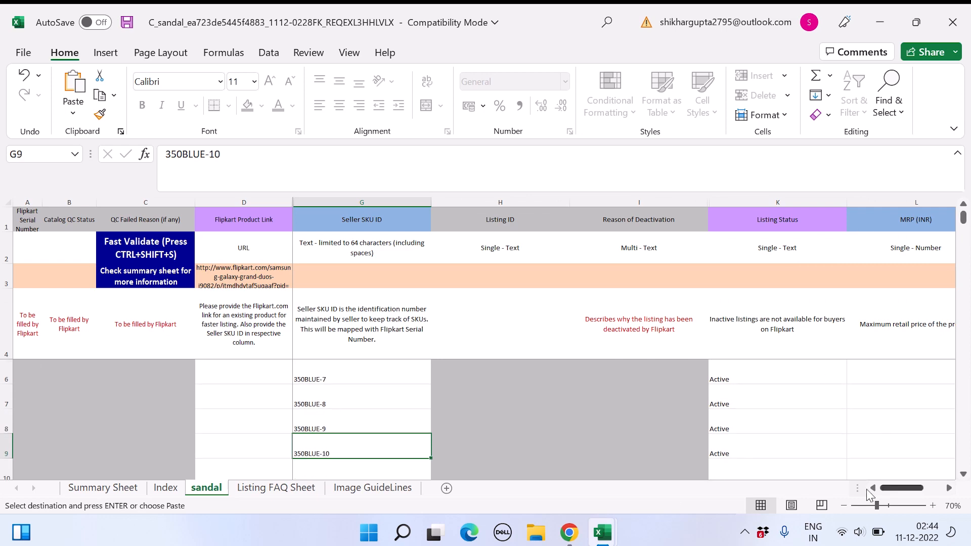
Step: Enter Label Size values 6, 7, 8, 9 and 10 in cells CG5 through CG9
left_click(844, 506)
key("Up")
key("ctrl+Up")
key("Down")
key("Down")
key("Down")
key("Down")
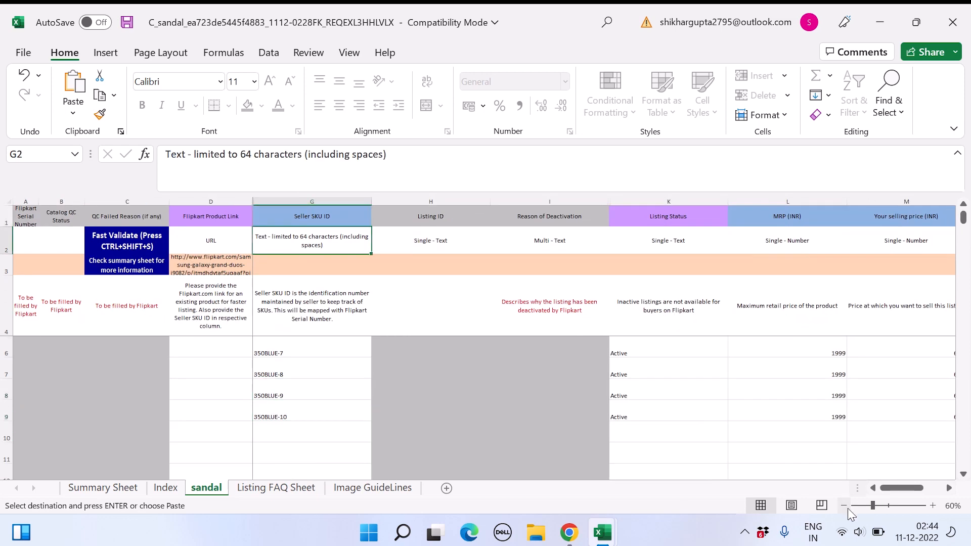
key("ctrl+Right")
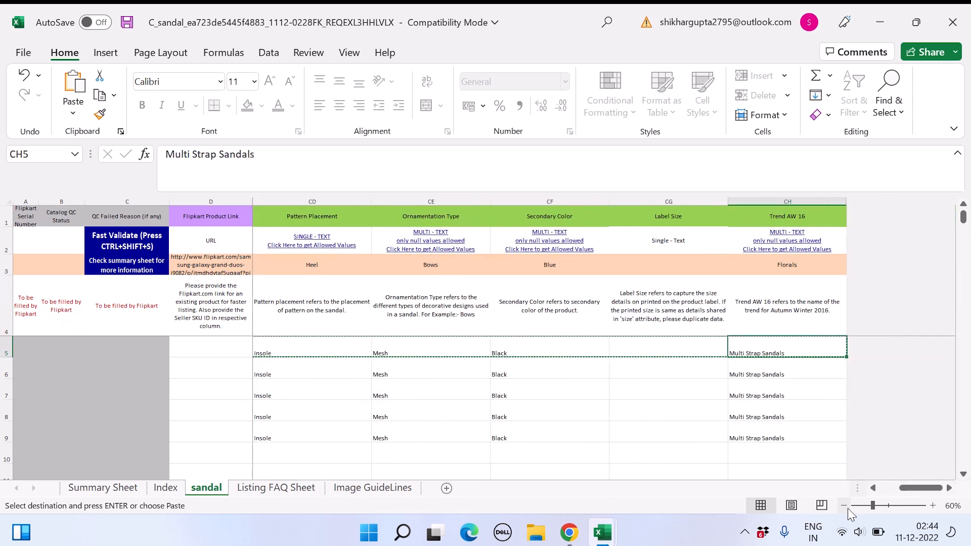
key("Left")
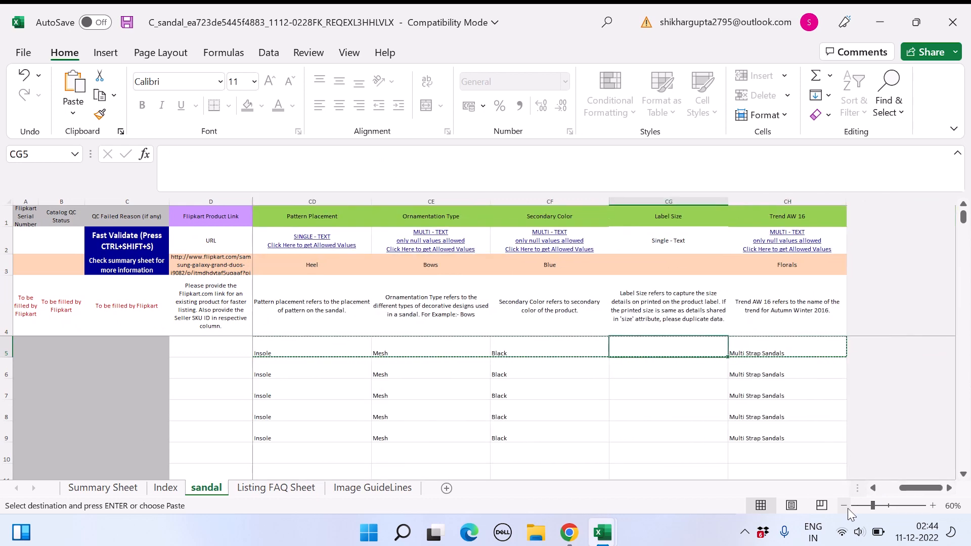
type("6")
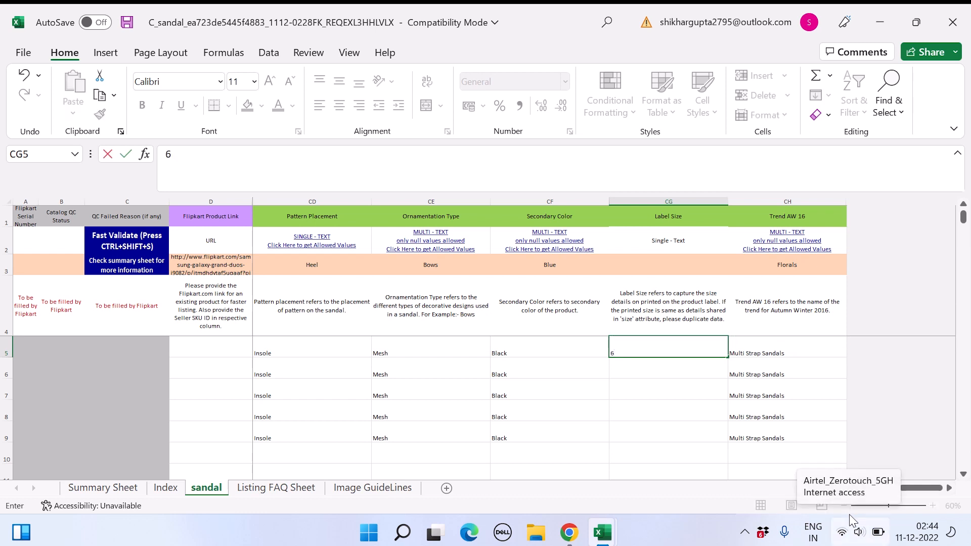
key("Return")
type("7")
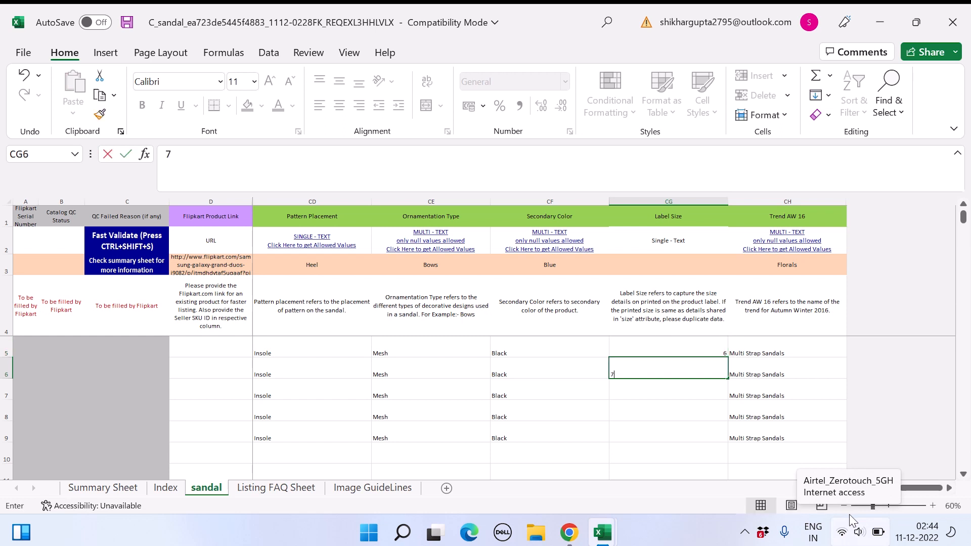
key("Return")
type("8")
key("Return")
type("9")
key("Return")
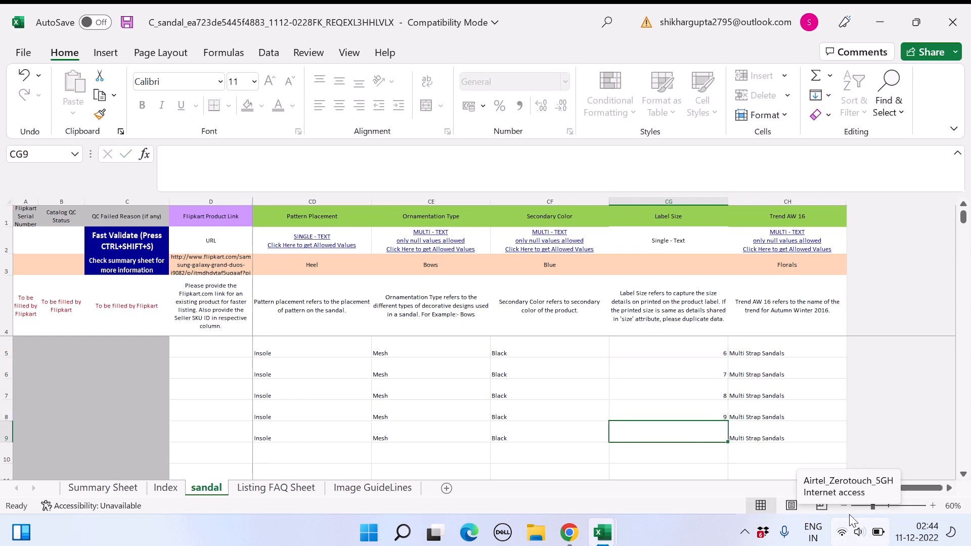
type("10")
key("Return")
Step: Review the filled optional attributes in row 5 from Label Size back to Tanning Process for missed entries
key("Up")
key("Up")
key("Up")
key("Up")
key("Up")
key("Up")
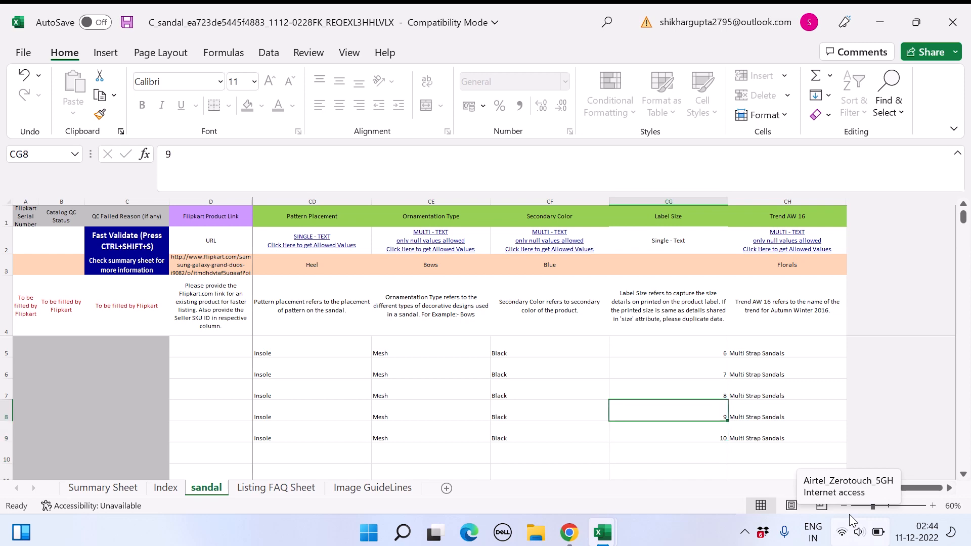
key("Down")
key("Left")
key("Left")
key("Left")
key("Left")
key("Left")
key("Left")
key("Left")
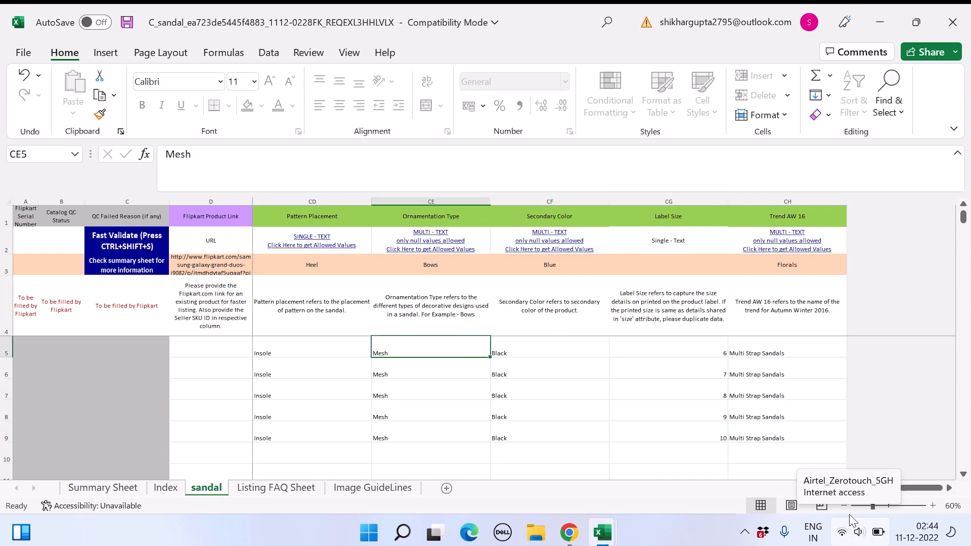
key("Left")
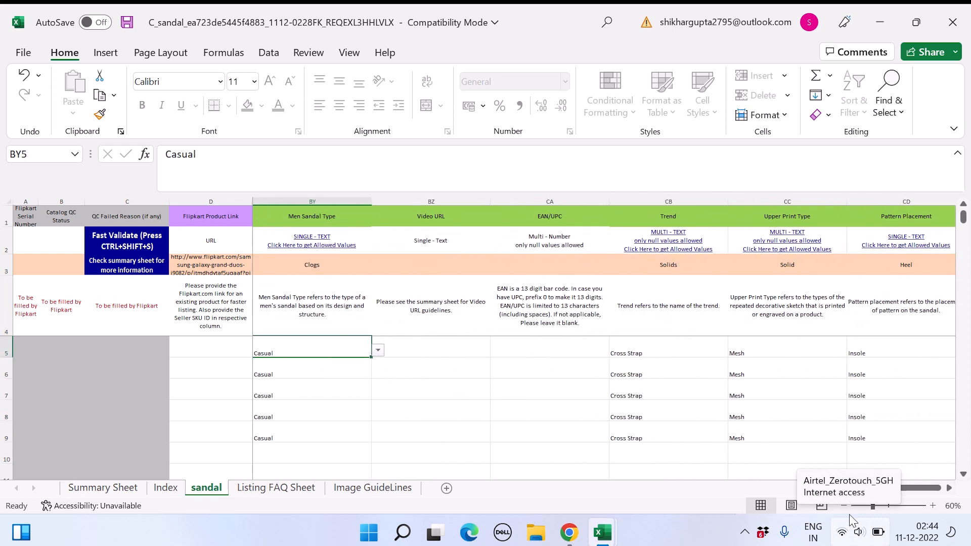
key("Left")
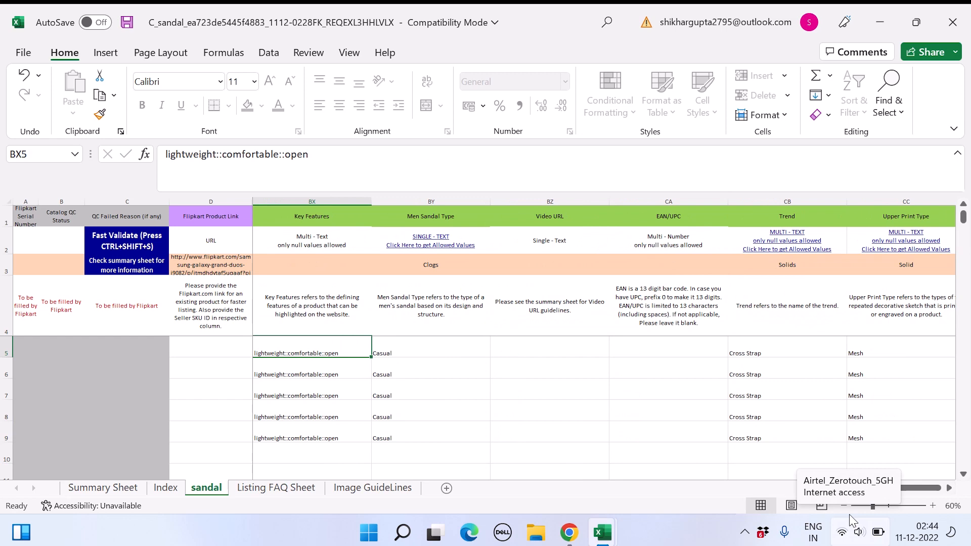
key("Left")
key("Left")
key("Left")
key("Left")
key("Left")
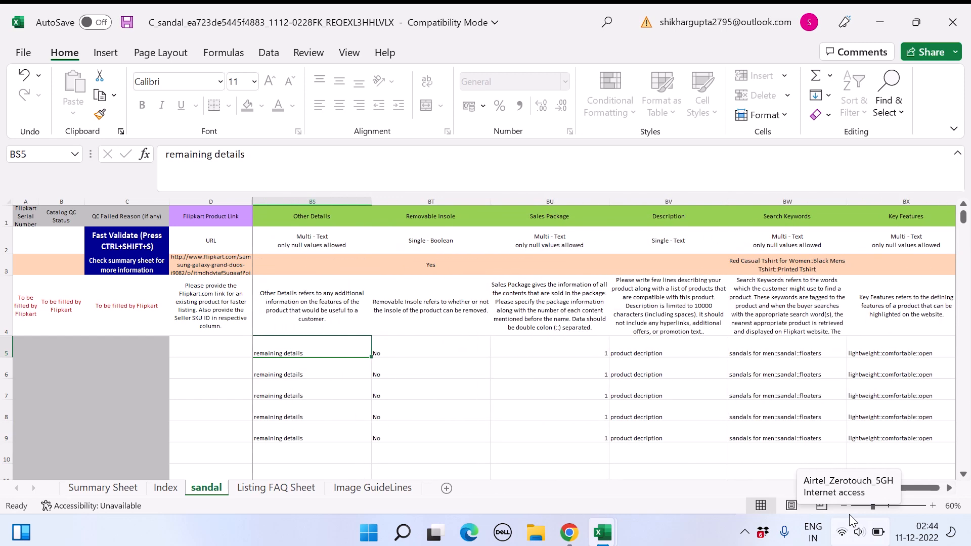
key("Right")
key("Left")
key("Left")
key("Left")
key("Left")
key("Left")
key("Left")
key("Left")
key("Left")
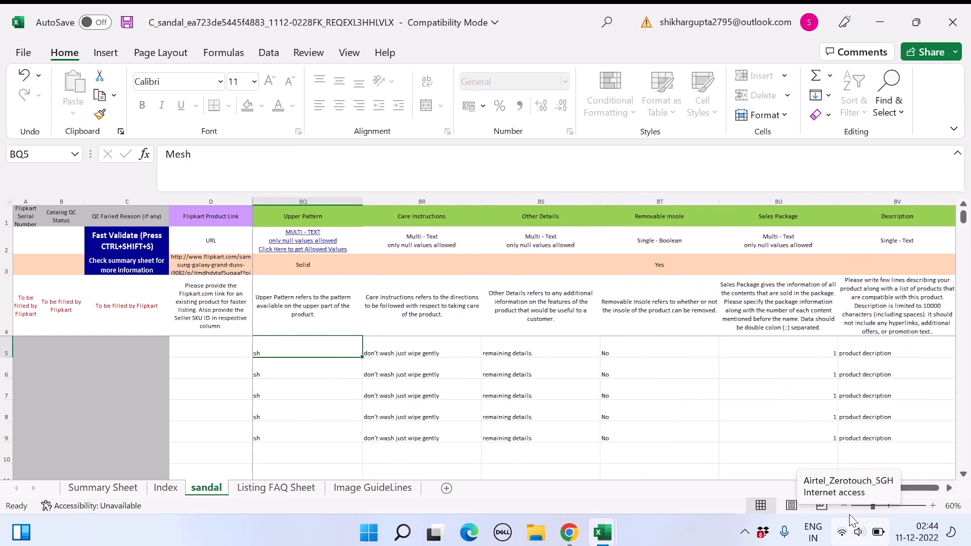
key("Left")
key("Left")
key("Left")
key("Left")
key("Left")
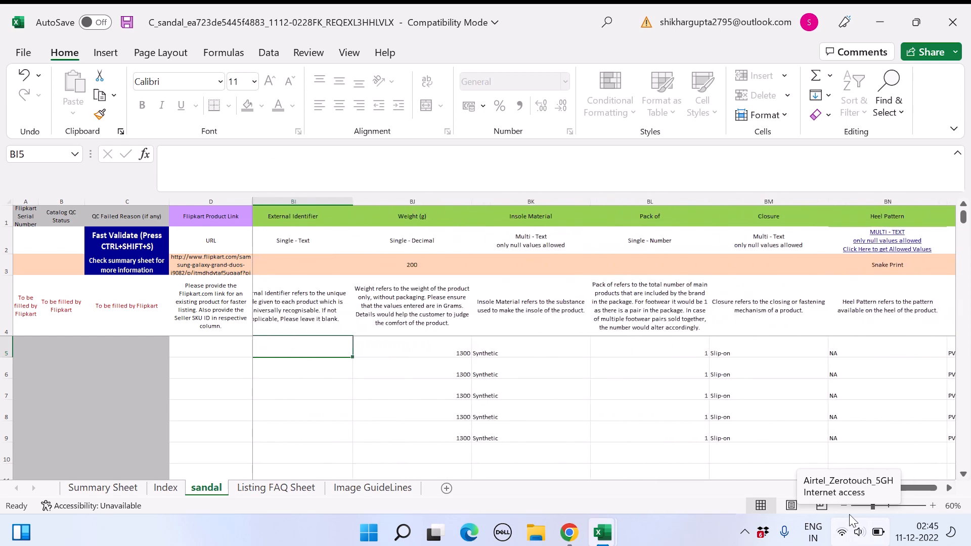
key("Right")
key("Right")
key("Right")
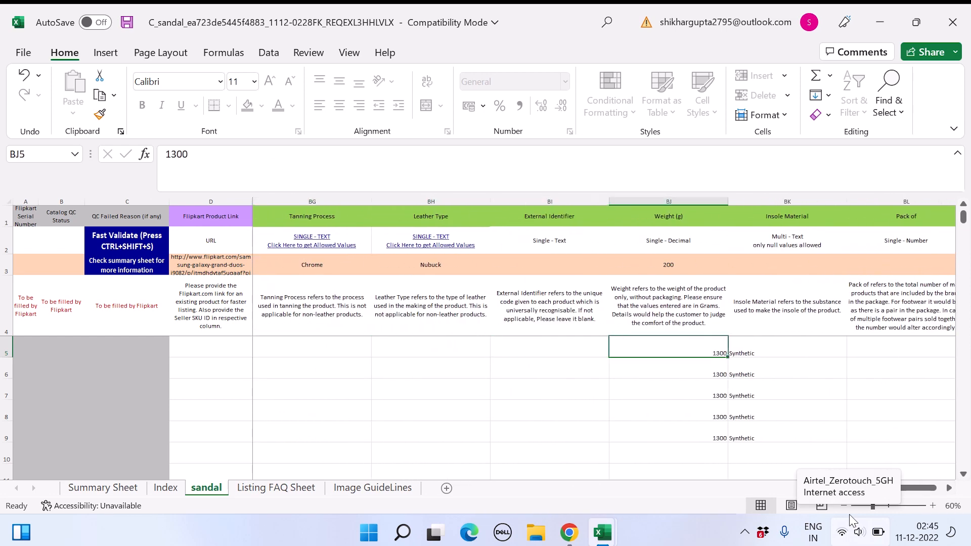
key("Left")
key("Left")
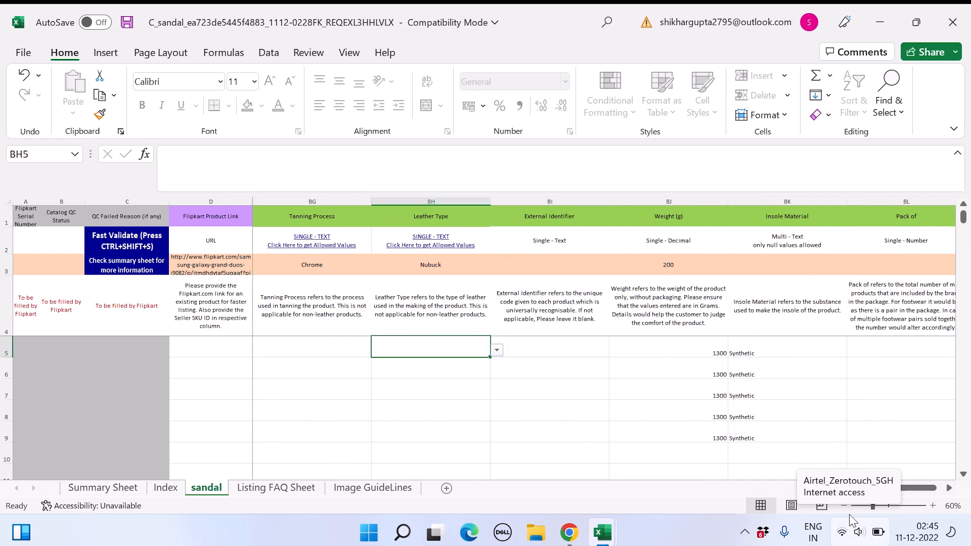
key("Left")
key("Left")
key("Left")
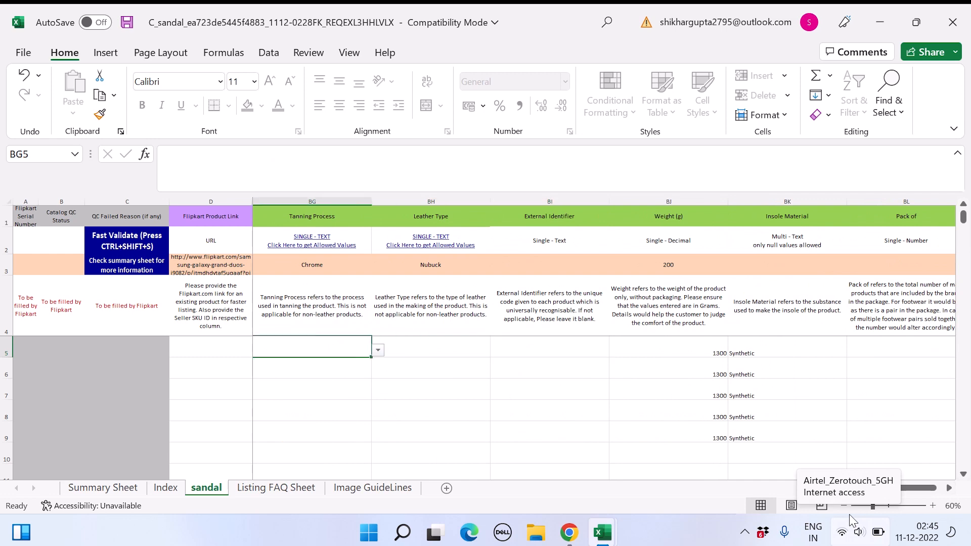
key("Right")
key("Right")
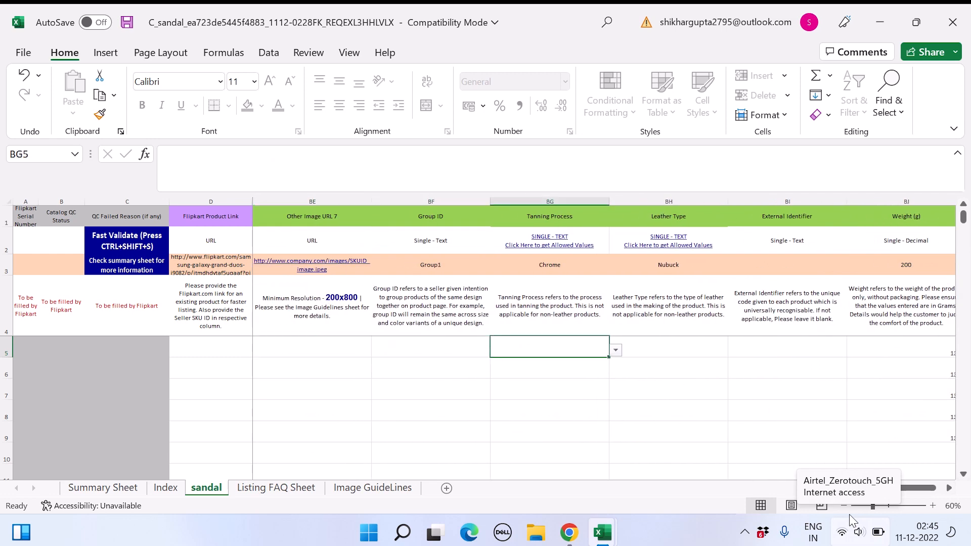
Step: Enter Group 1 as the Group ID in BF5 and copy it down through BF9
key("Left")
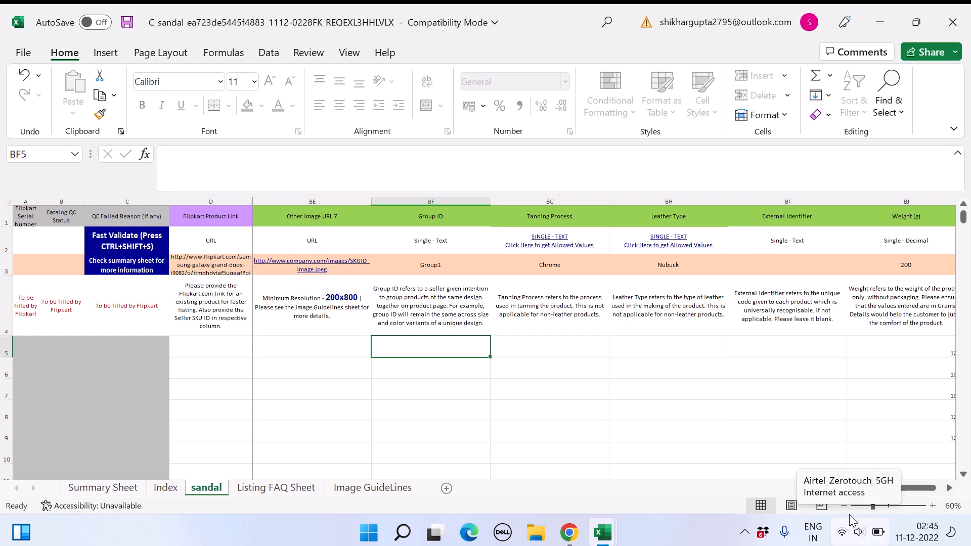
type("Group")
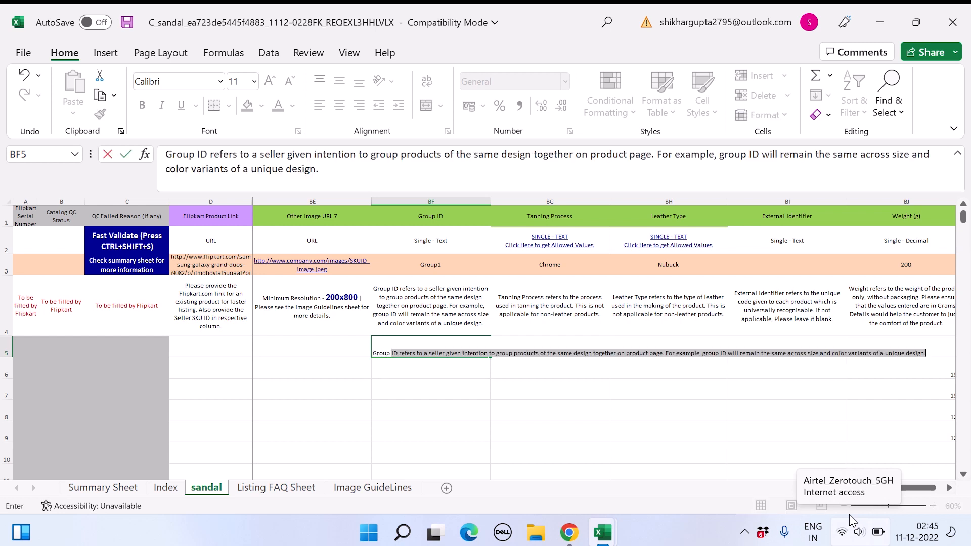
type(" 1")
key("ctrl+Return")
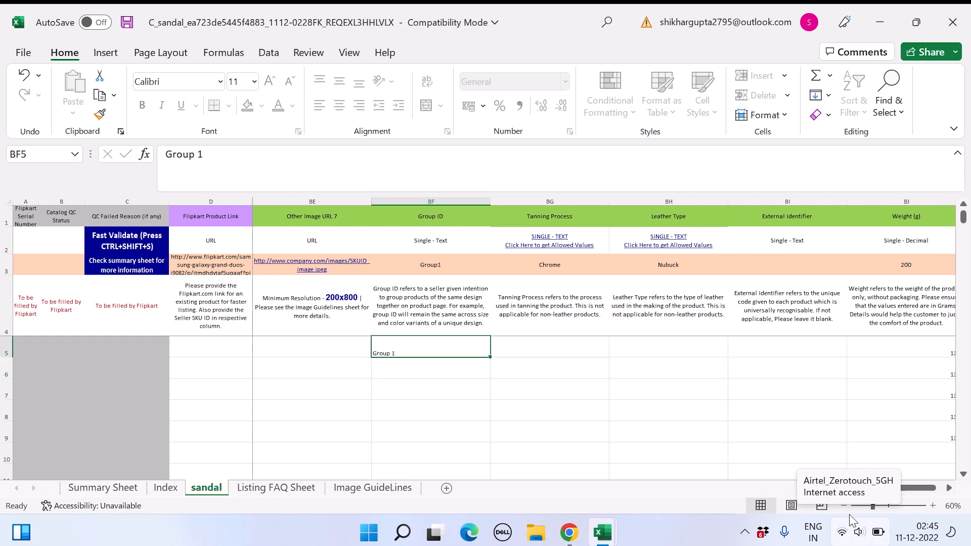
key("ctrl+c")
key("shift+Down")
key("shift+Down")
key("shift+Down")
key("shift+Down")
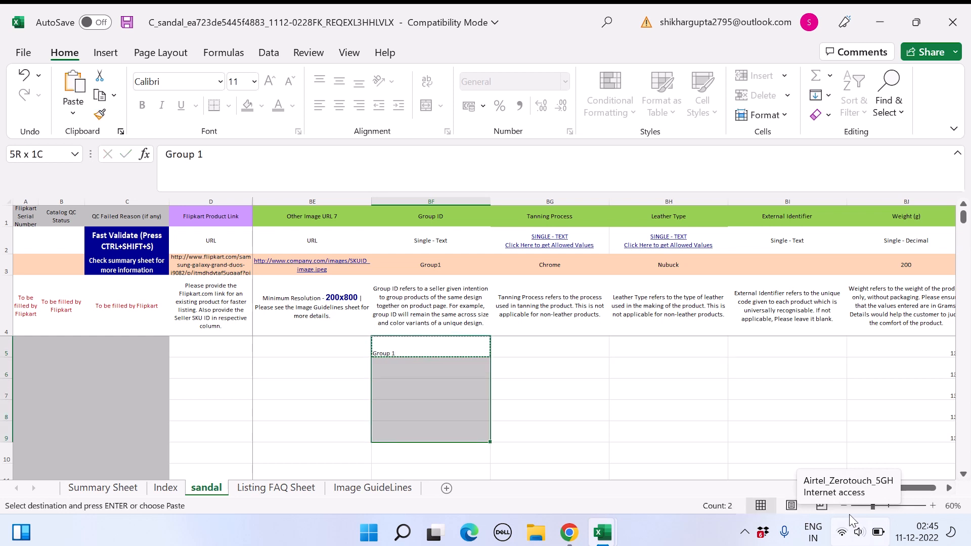
key("ctrl+v")
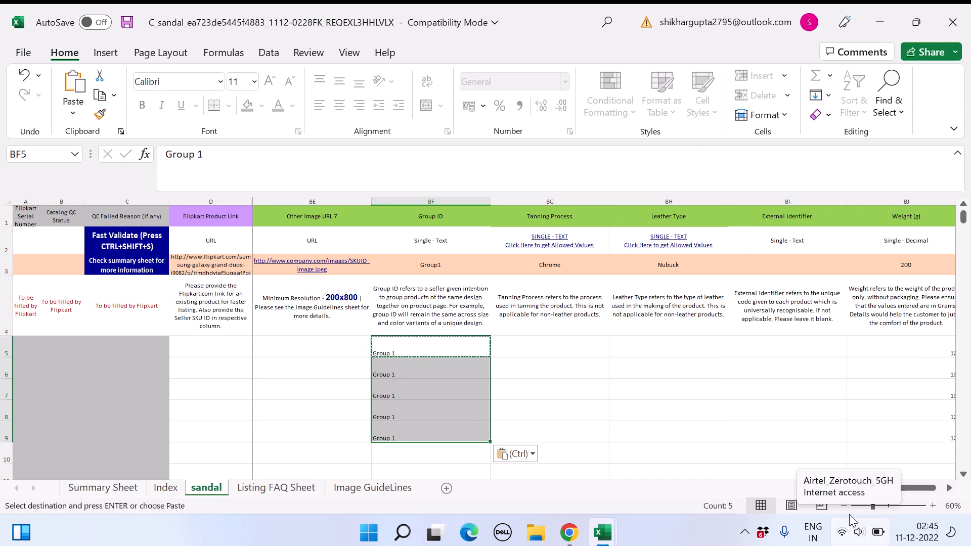
Step: Clear the image URLs in row 6 from Main Image URL in column AX through Other Image URL 7 in BE
key("Left")
key("Right")
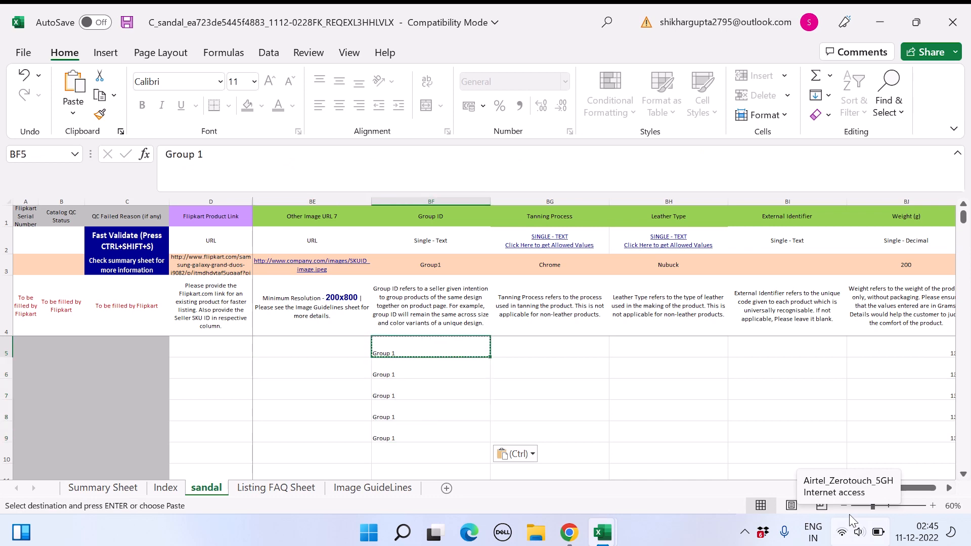
key("Left")
key("Left")
key("Left")
key("Left")
key("Down")
key("Right")
key("shift+Left")
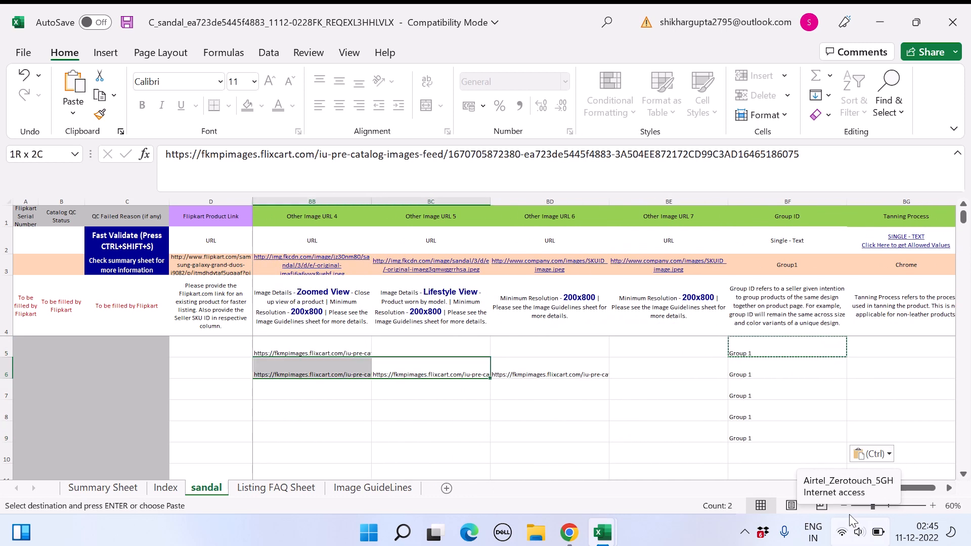
key("Right")
key("Right")
key("shift+Left")
key("shift+Left")
key("shift+Left")
key("shift+Left")
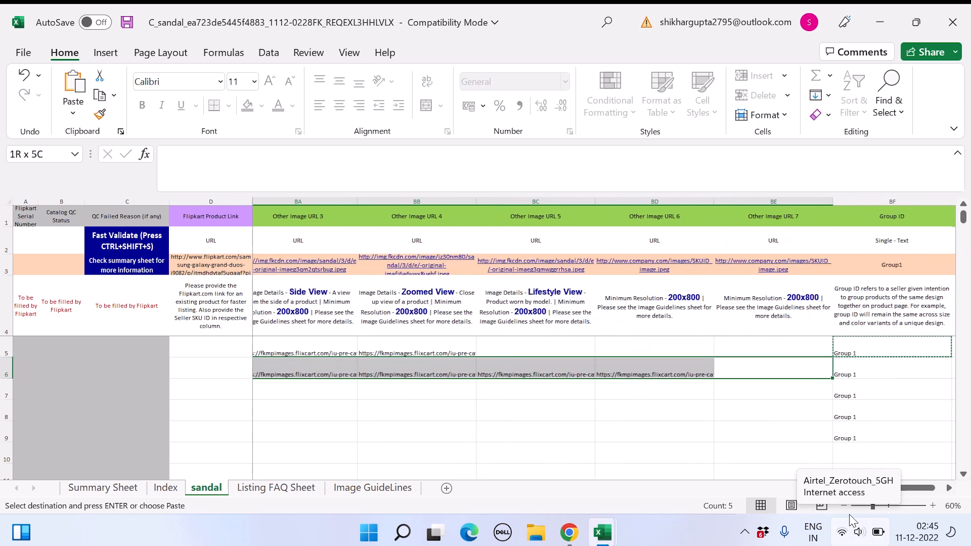
key("shift+Left")
key("shift+Left")
key("shift+Left")
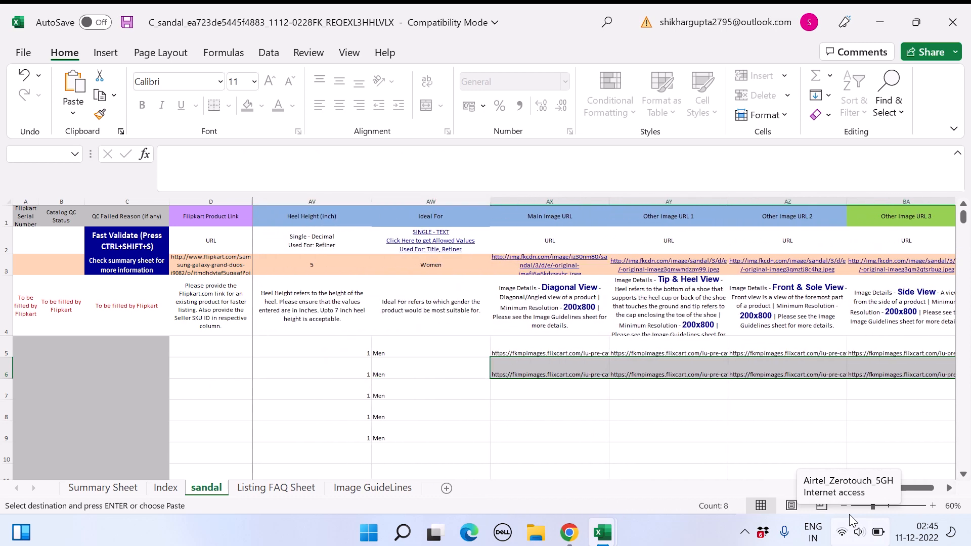
key("Delete")
key("Up")
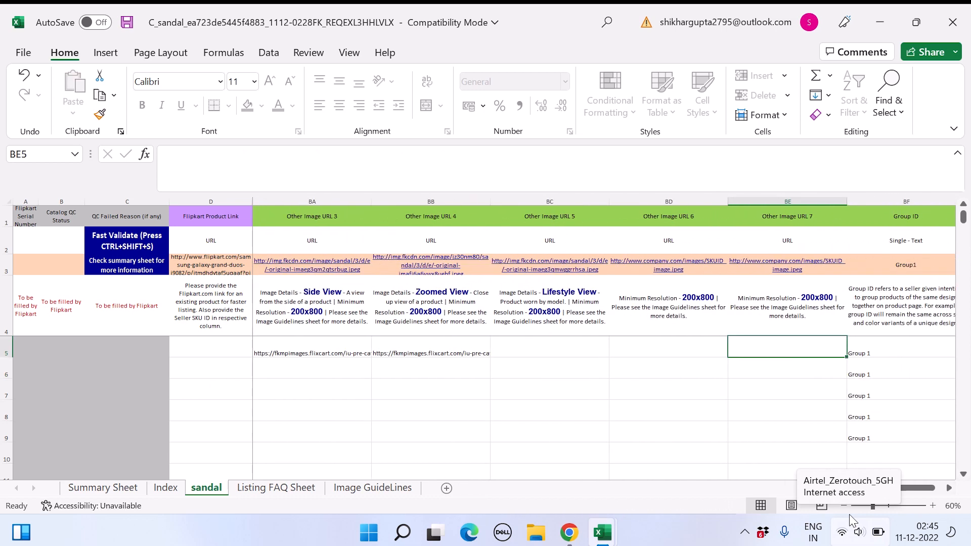
Step: Copy the row 5 image URLs from Main Image URL through Other Image URL 4 (AX5:BB5) down through row 10
key("Left")
key("Left")
key("Left")
key("Left")
key("Left")
key("Left")
key("Left")
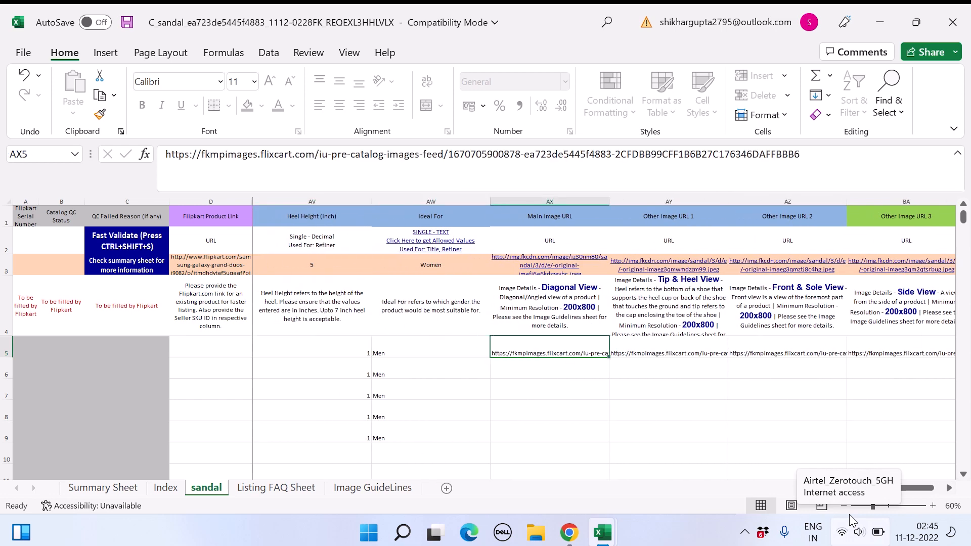
key("shift+Right")
key("shift+Right")
key("shift+Right")
key("shift+Right")
key("ctrl+c")
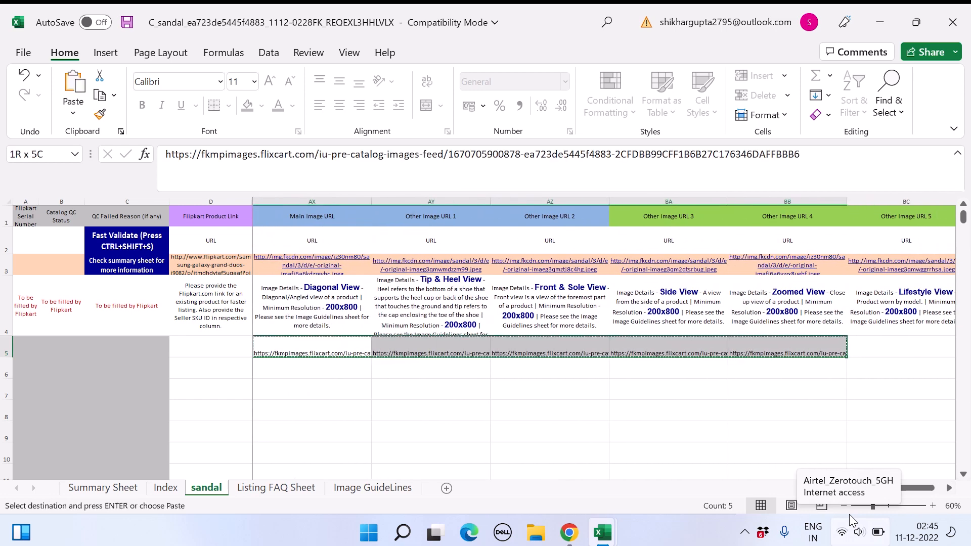
key("shift+Down")
key("shift+Down")
key("shift+Down")
key("shift+Down")
key("shift+Down")
key("ctrl+v")
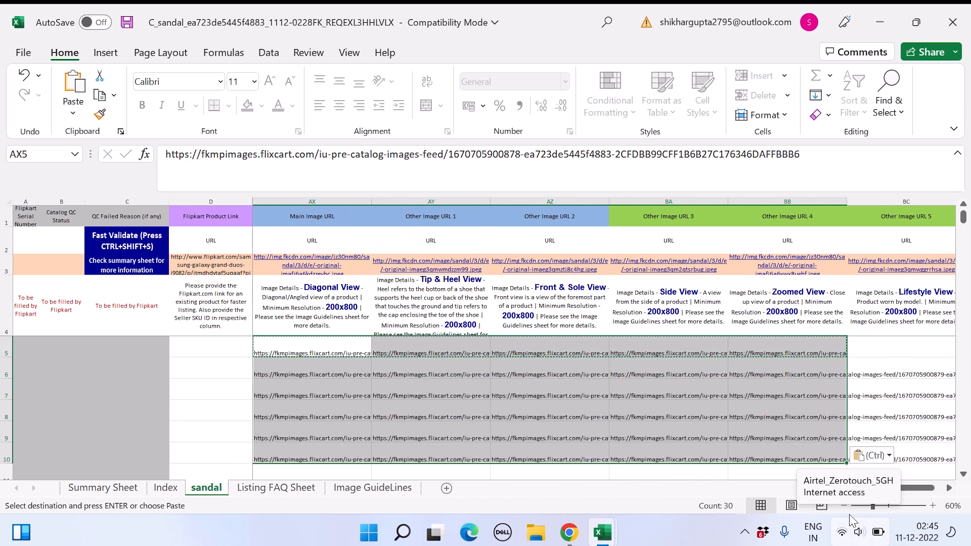
Step: Clear the extra image URLs in row 10 from Main Image URL through Other Image URL 4 (AX10:BB10)
key("Left")
key("Down")
key("Down")
key("Down")
key("Down")
key("Down")
key("Right")
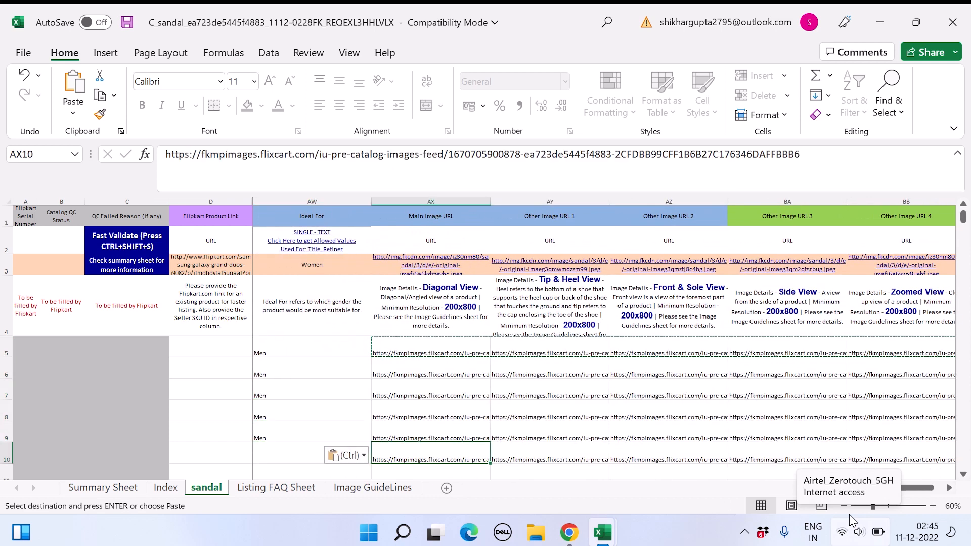
key("shift+Right")
key("shift+Right")
key("shift+Right")
key("shift+Right")
key("Delete")
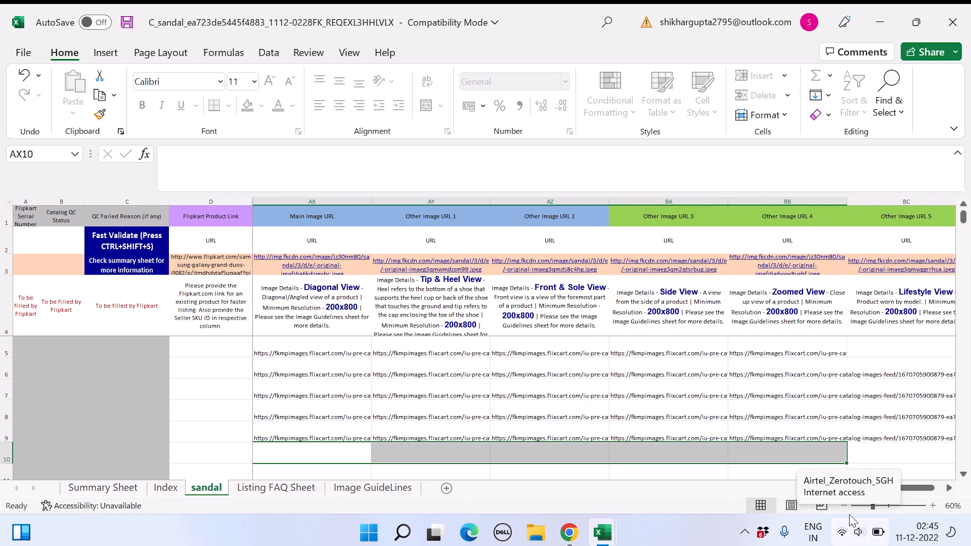
Step: Review the row 5 attributes from Main Image URL in column AX back to Brand Color in AK for missed entries
key("Up")
key("ctrl+Up")
key("Down")
key("Down")
key("Down")
key("Down")
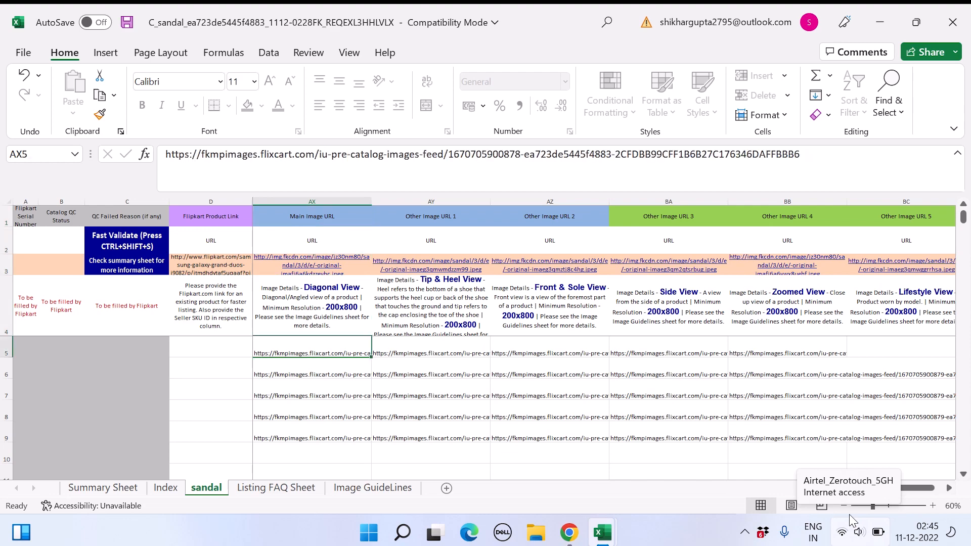
key("Left")
key("Left")
key("Left")
key("Left")
key("Left")
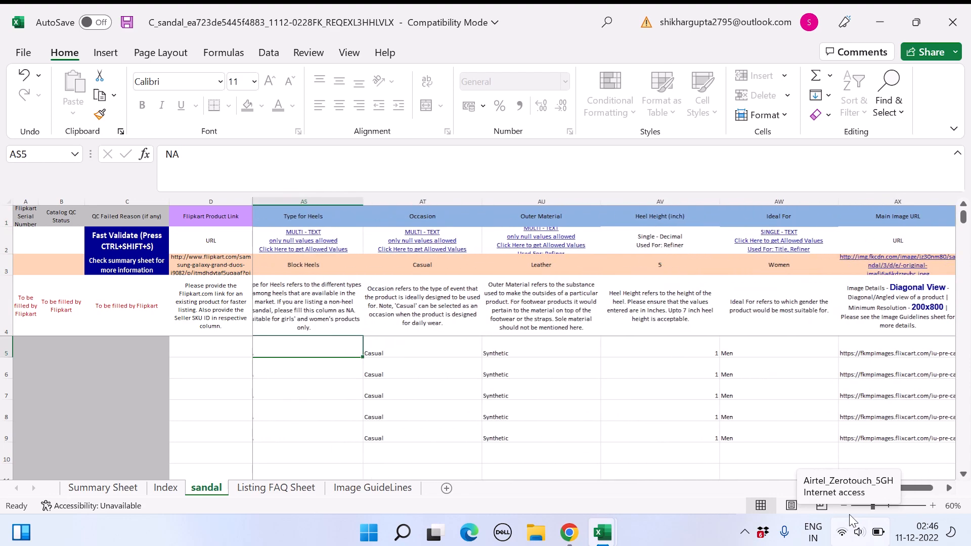
key("Left")
key("Left")
key("Left")
key("Left")
key("Left")
key("Left")
key("Left")
key("Left")
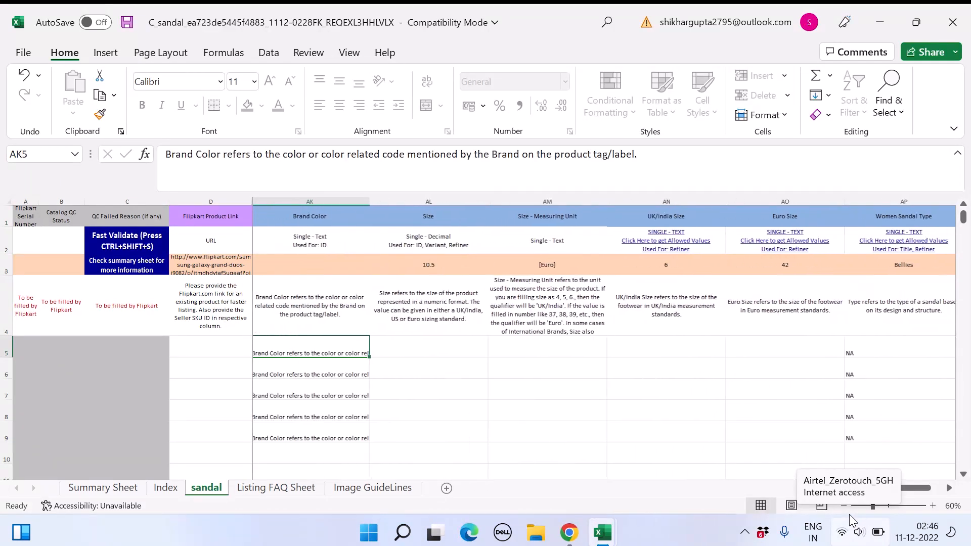
key("Right")
type("`")
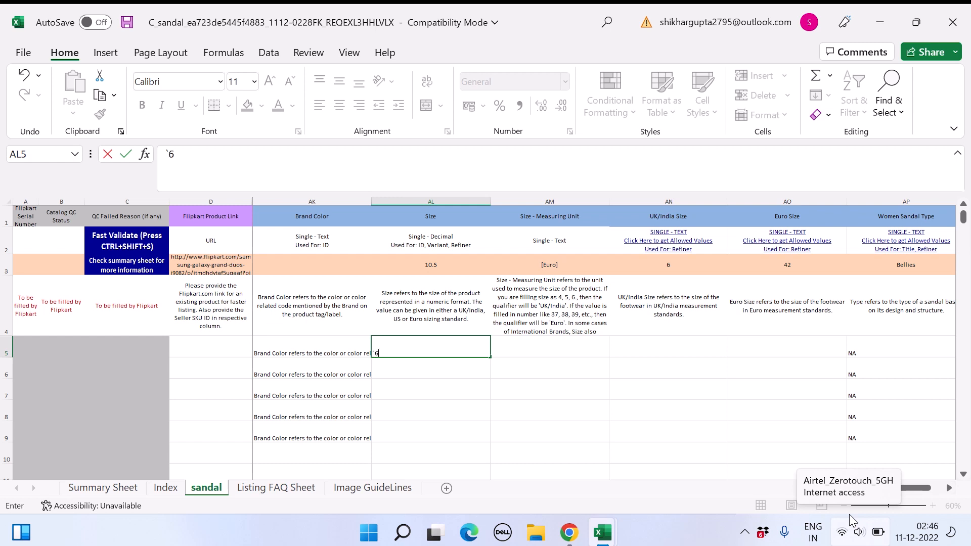
type("6")
key("Return")
key("Tab")
key("Return")
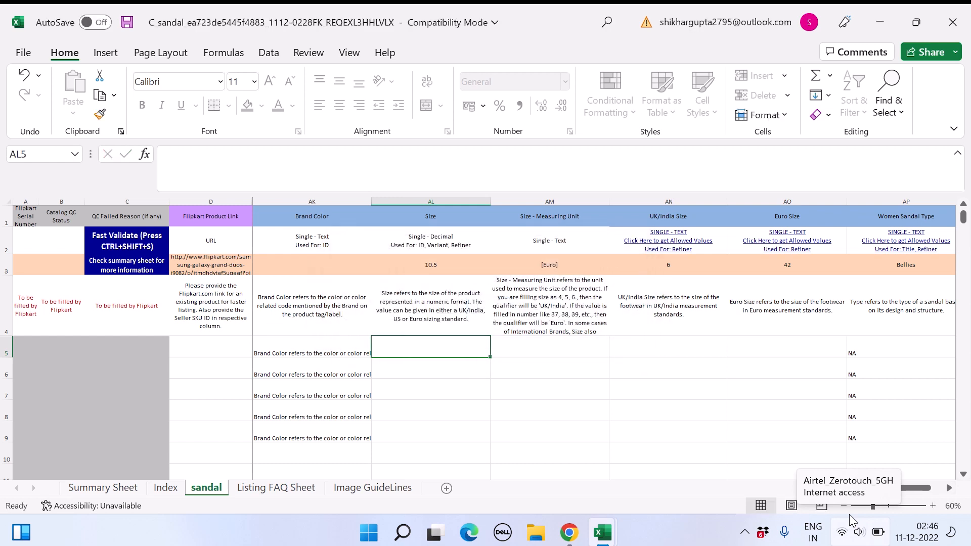
left_click(435, 247)
left_click(443, 352)
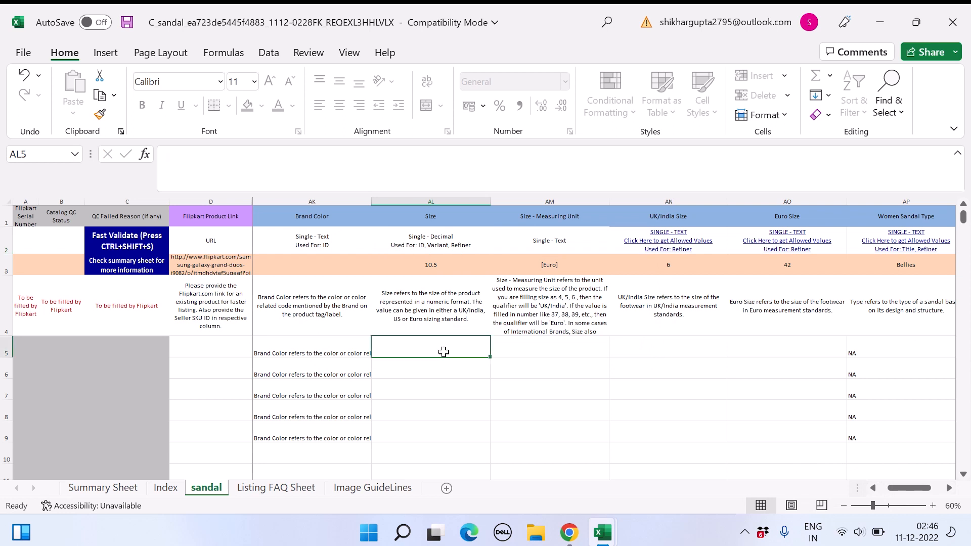
Step: Choose UK/India as the Size - Measuring Unit in AM5
left_click(528, 358)
left_click(616, 350)
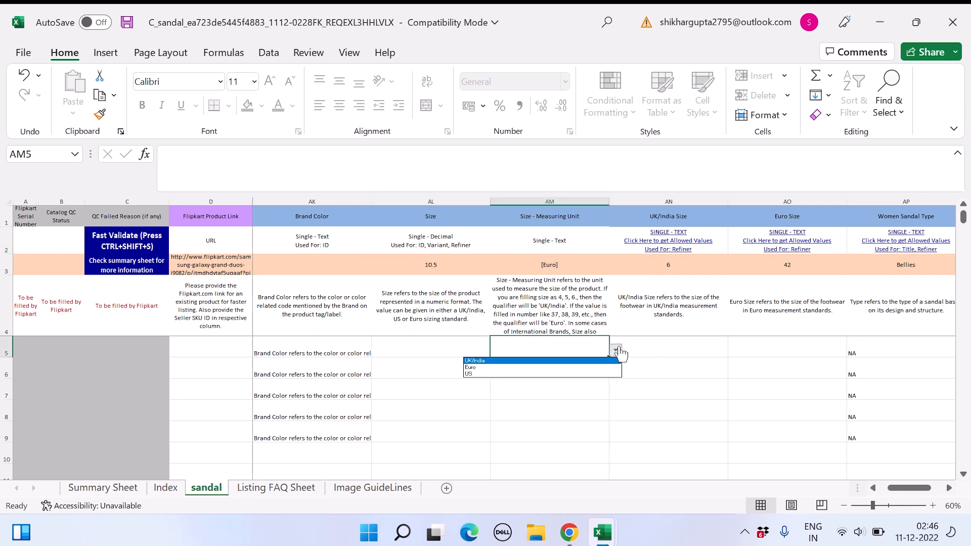
left_click(582, 364)
left_click(616, 351)
left_click(559, 369)
Step: Set the UK/India Size in AN5 to 6 and the Euro Size in AO5 to 40
left_click(650, 349)
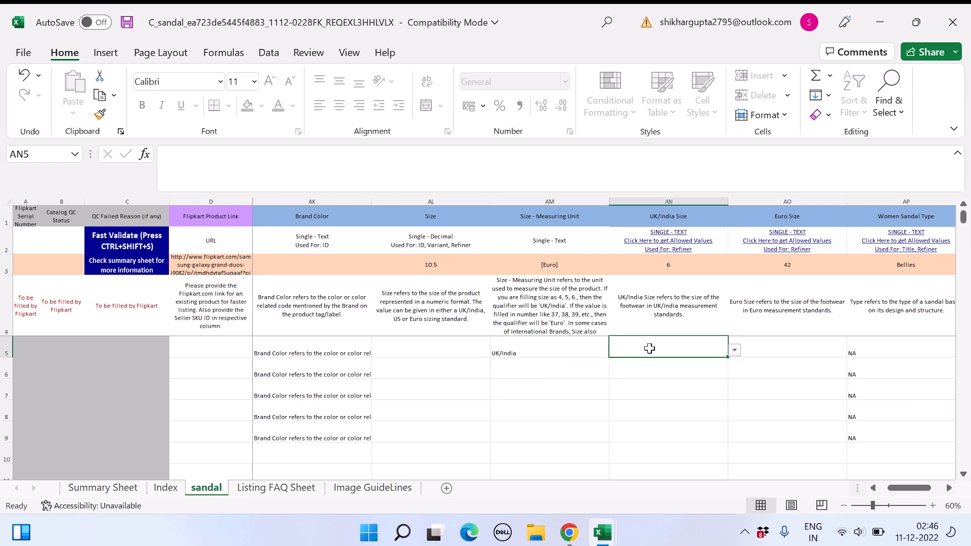
left_click(735, 351)
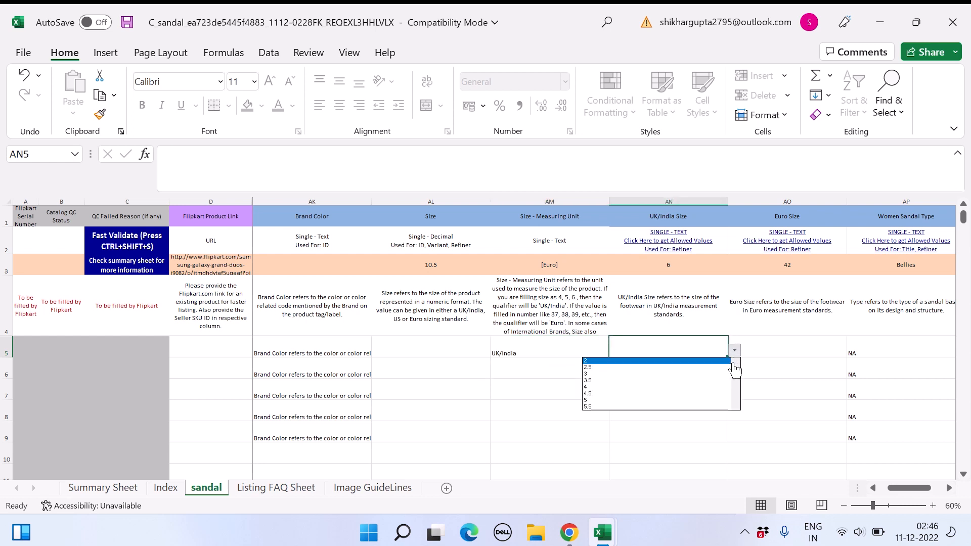
left_click(736, 407)
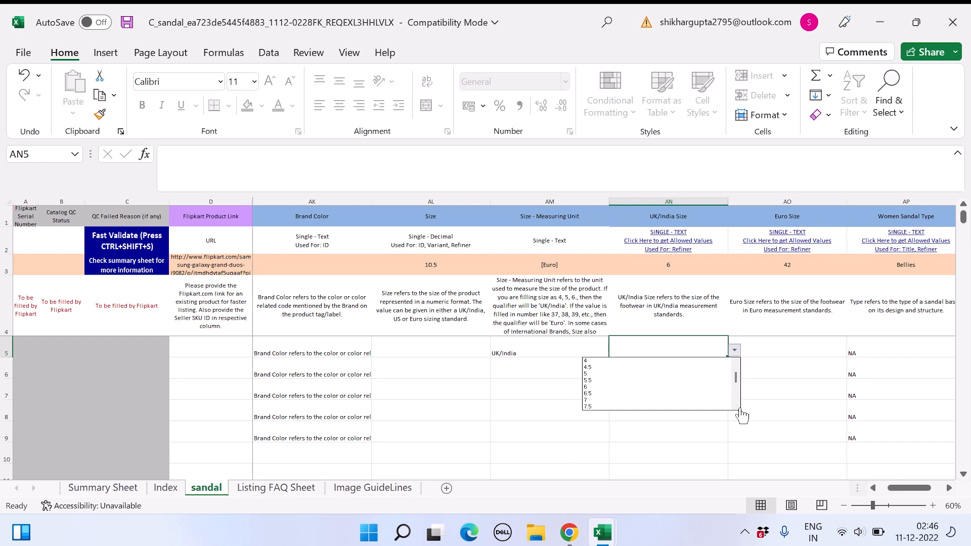
left_click(658, 386)
left_click(763, 351)
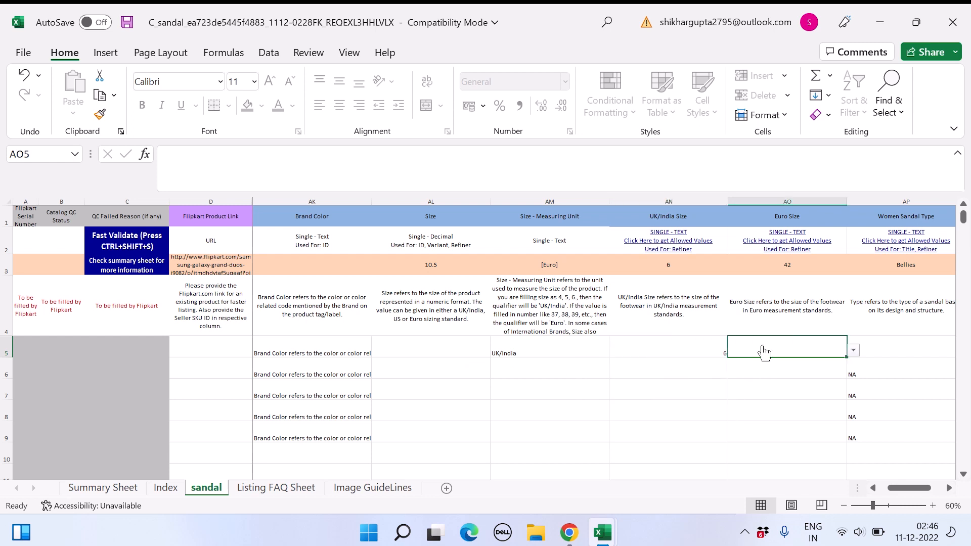
left_click(853, 350)
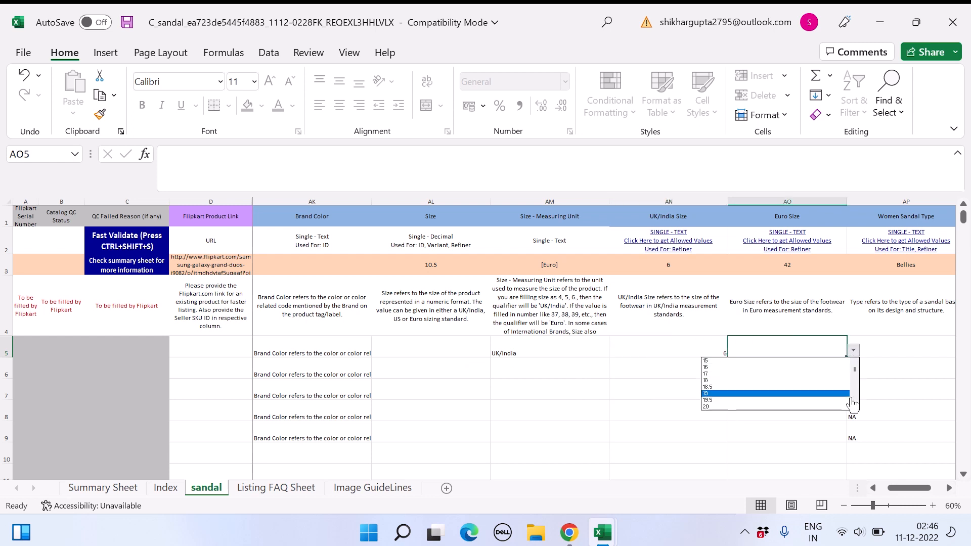
scroll(854, 407, "down", 3)
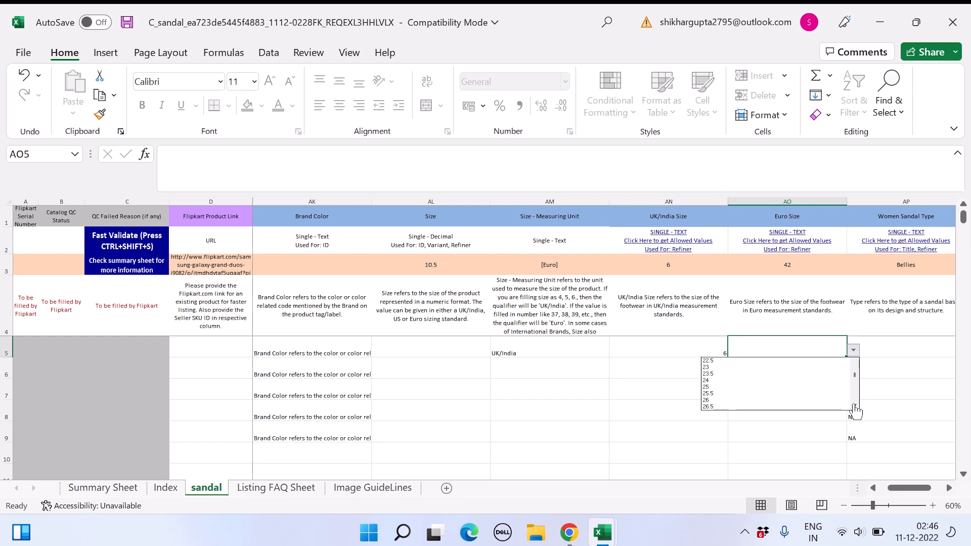
scroll(855, 413, "down", 2)
left_click(766, 408)
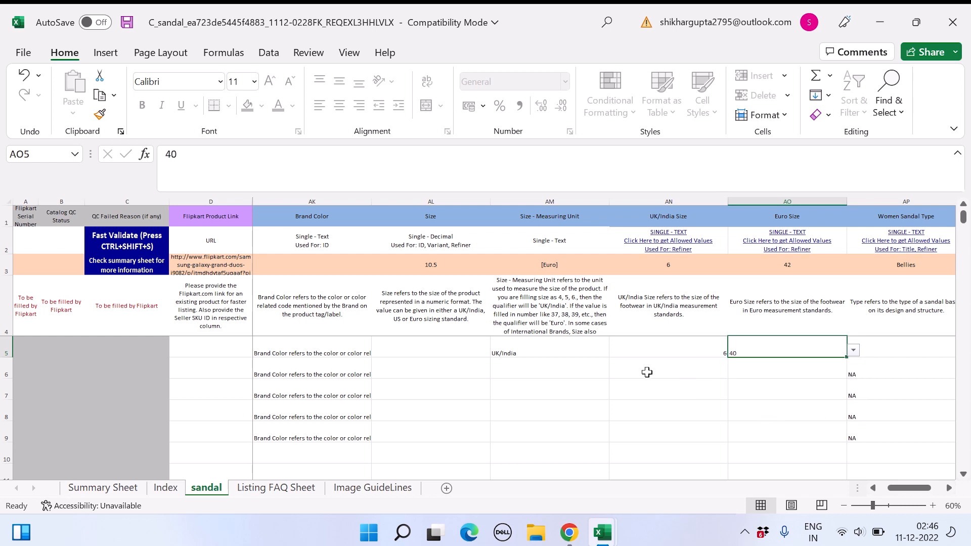
Step: Enter 6 as the Size in AL5
left_click(425, 355)
type("6")
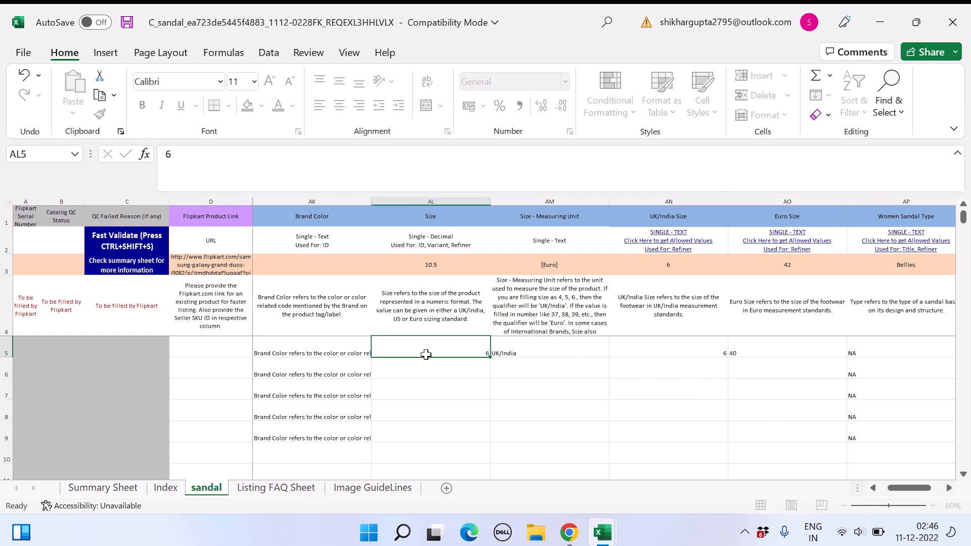
key("Return")
Step: Fill the size cells AL5:AO5 down through row 9 as series, giving sizes 6 to 10 and Euro sizes 40 to 44
left_click(426, 354)
key("shift+Right")
key("shift+Right")
key("shift+Right")
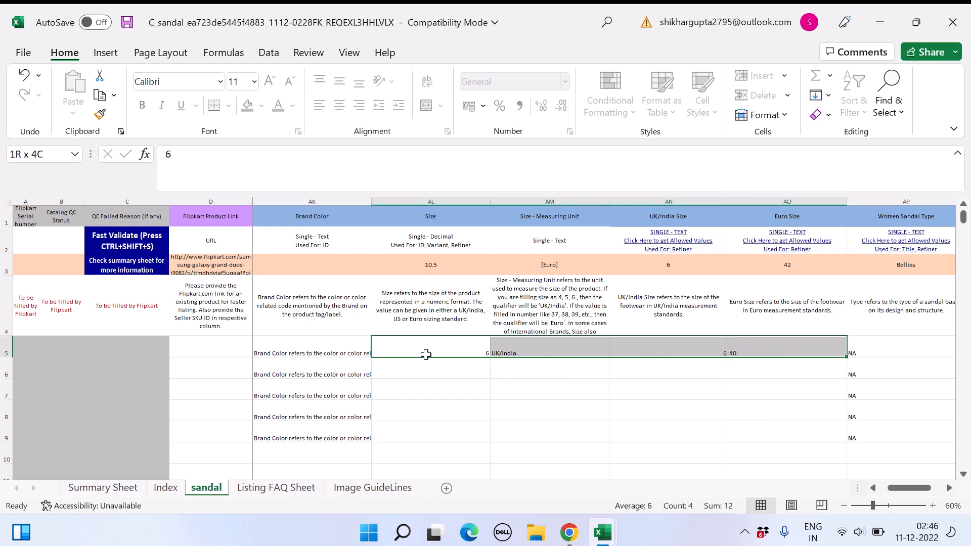
left_click_drag(850, 358, 851, 440)
Step: Review row 5 from Brand Color in column AK back to Packer Details in AD for missed entries
key("Left")
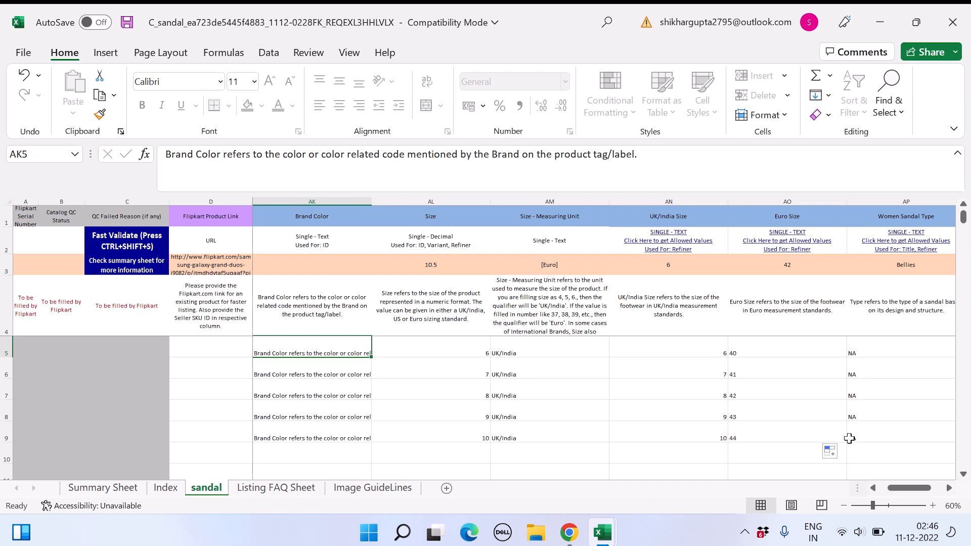
key("Left")
key("Left")
key("Left")
key("Left")
key("Left")
key("Left")
key("Left")
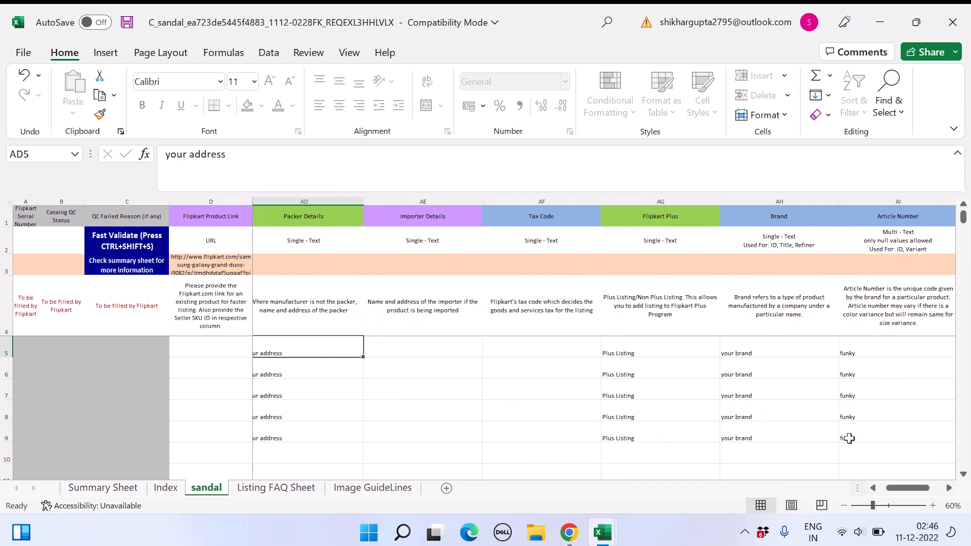
Step: Choose GST_12 as the Tax Code in AF5 and copy it down through AF9
key("Right")
key("Right")
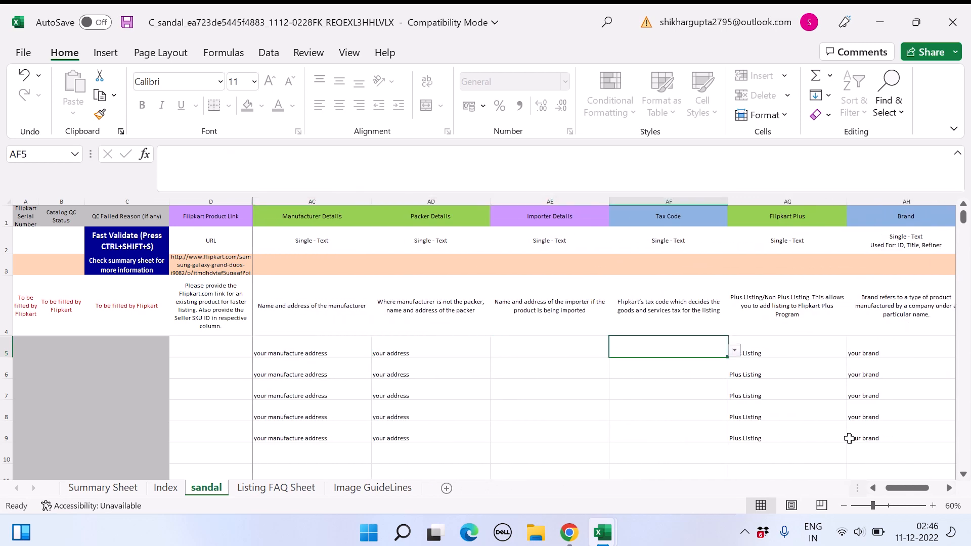
left_click(735, 351)
left_click(618, 380)
key("ctrl+c")
key("shift+Down")
key("shift+Down")
key("shift+Down")
key("shift+Down")
key("ctrl+v")
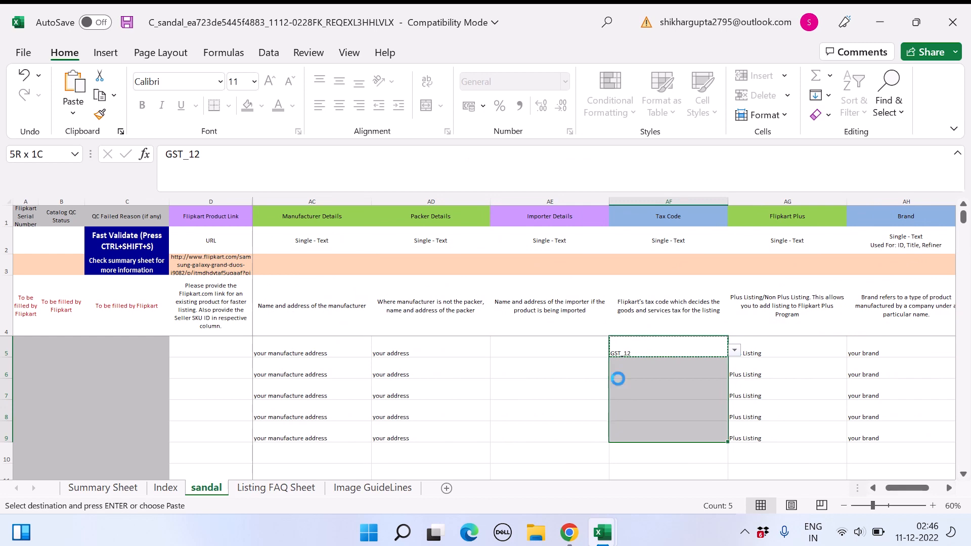
Step: Review row 5 from Importer Details in column AE back to Flipkart Serial Number in column A for missed entries
key("Left")
key("Left")
key("Left")
key("Left")
key("Left")
key("Left")
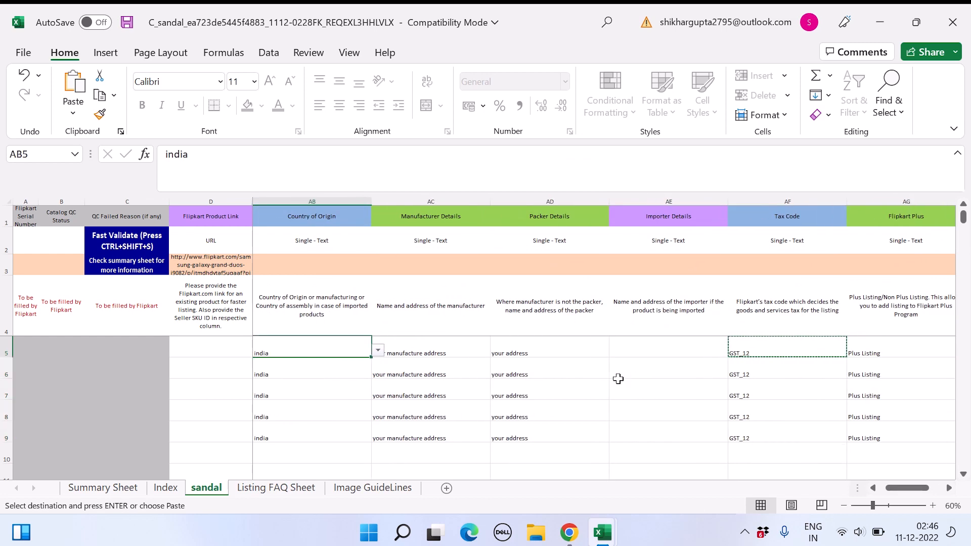
key("Left")
key("Left")
key("Left")
key("Left")
key("Left")
key("Left")
key("Left")
key("Left")
key("Left")
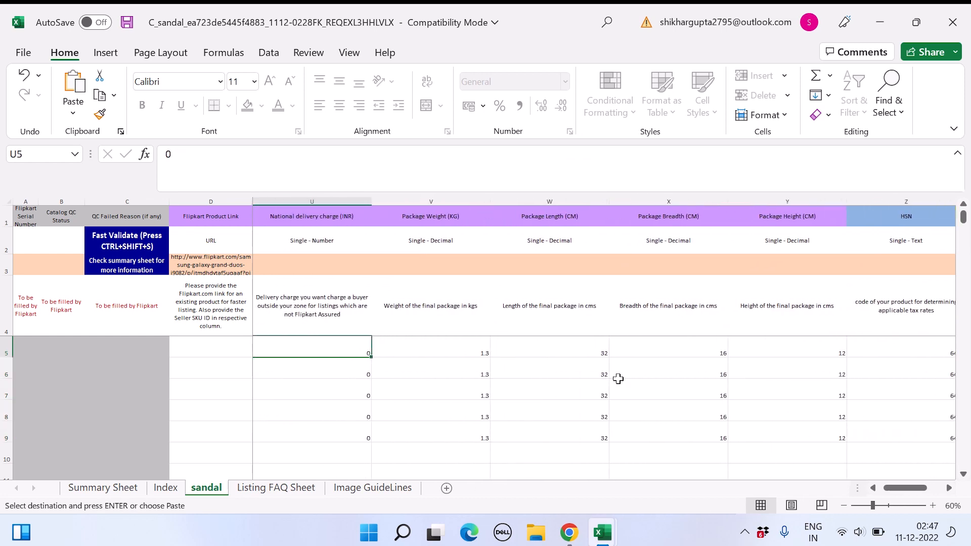
key("Left")
key("Left")
key("Left")
key("Left")
key("Left")
key("Left")
key("Left")
key("Left")
key("Left")
key("Left")
key("Left")
key("Left")
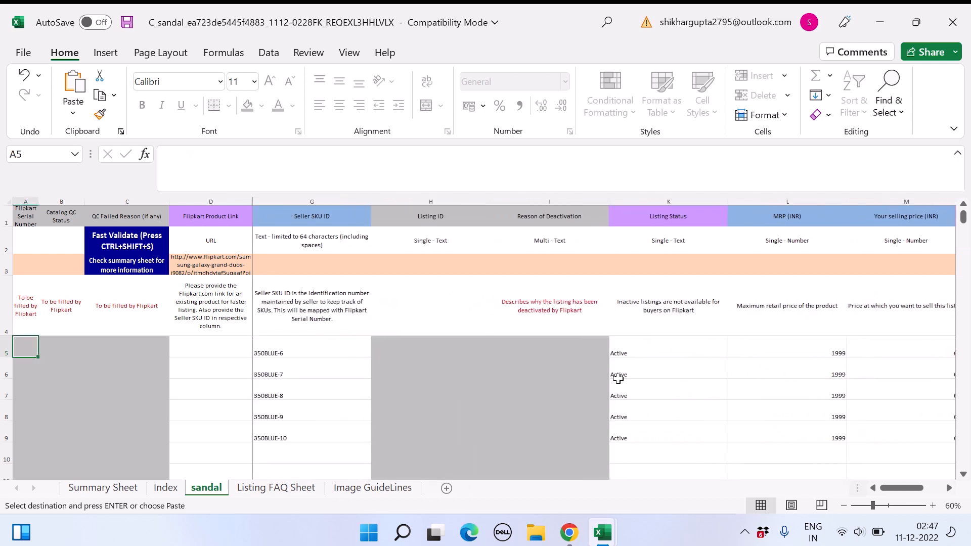
Step: Save the completed sandal catalog workbook, accepting the references to unsaved documents
key("ctrl+s")
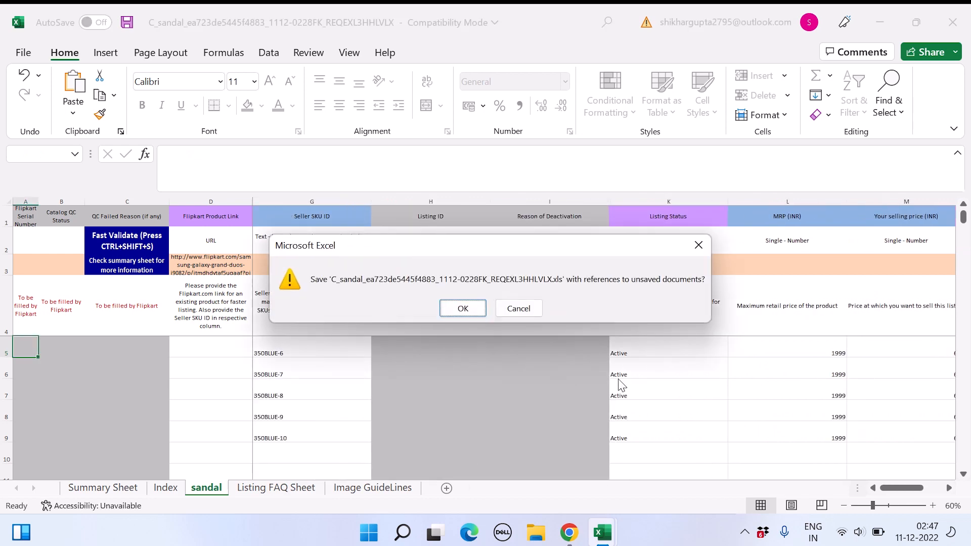
key("Return")
key("ctrl+s")
key("Return")
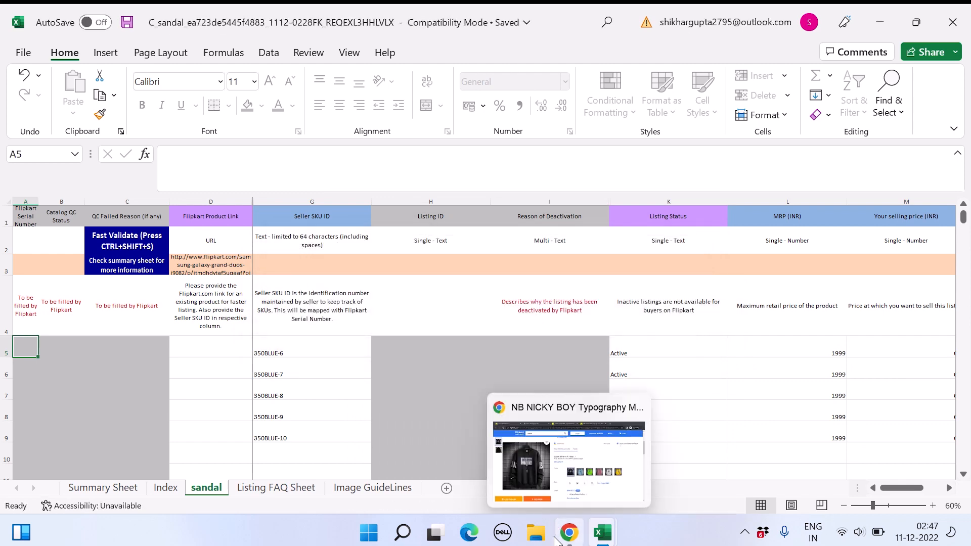
Step: Switch to Chrome and show the Flipkart Seller Dashboard's bulk listing page for uploading the filled Excel file
left_click(558, 539)
left_click(54, 7)
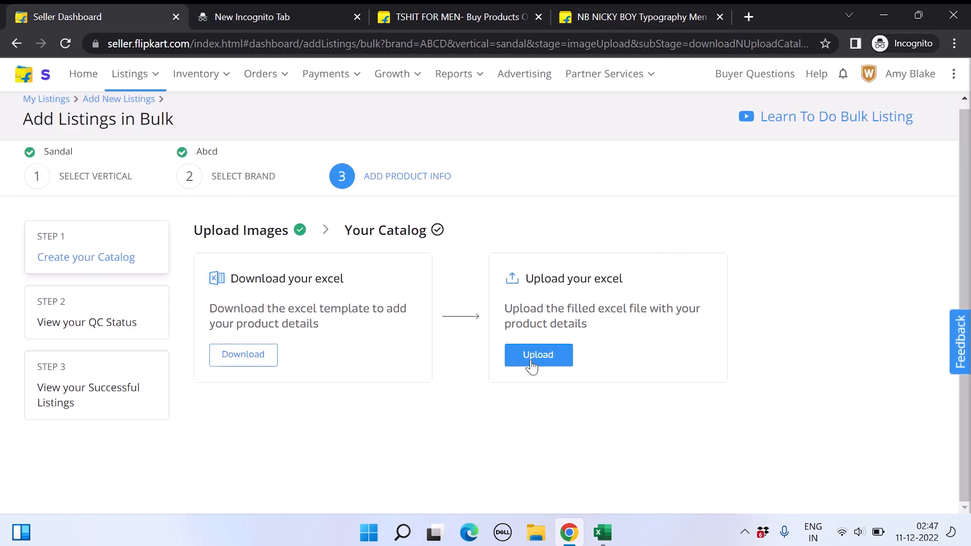